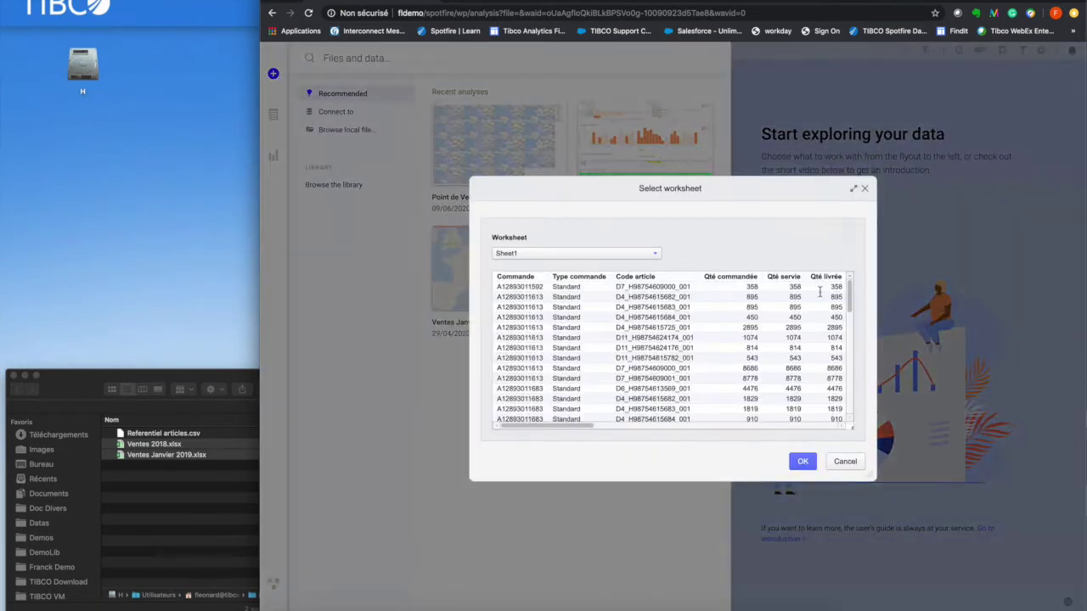
# Accept Sheet1 as the worksheet to import for both Ventes Janvier 2019.xlsx and Ventes 2018.xlsx.
pyautogui.click(802, 461)
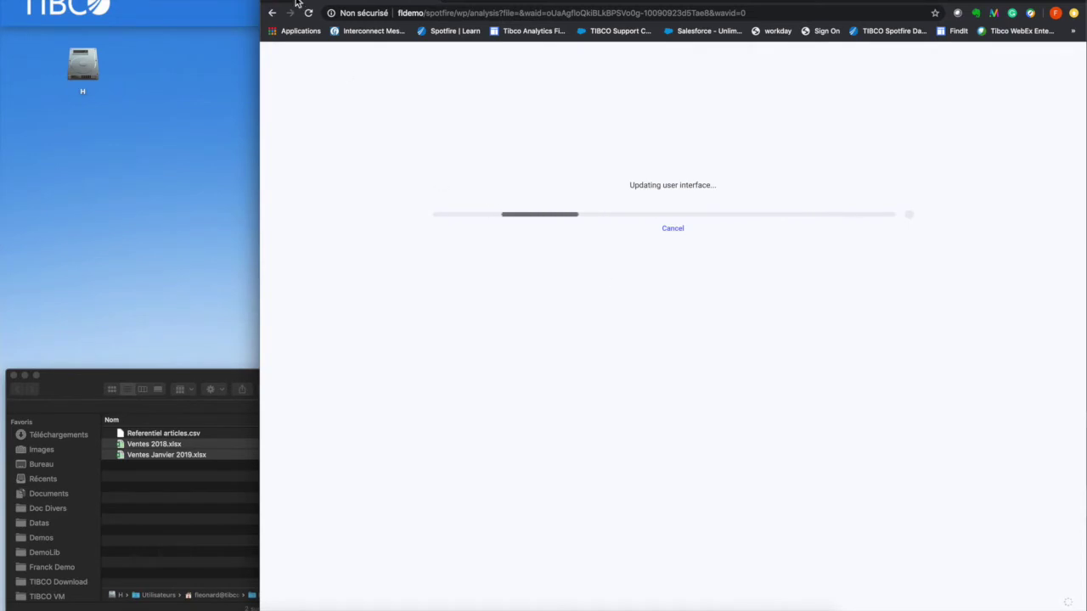
pyautogui.press('ctrl+super+f')
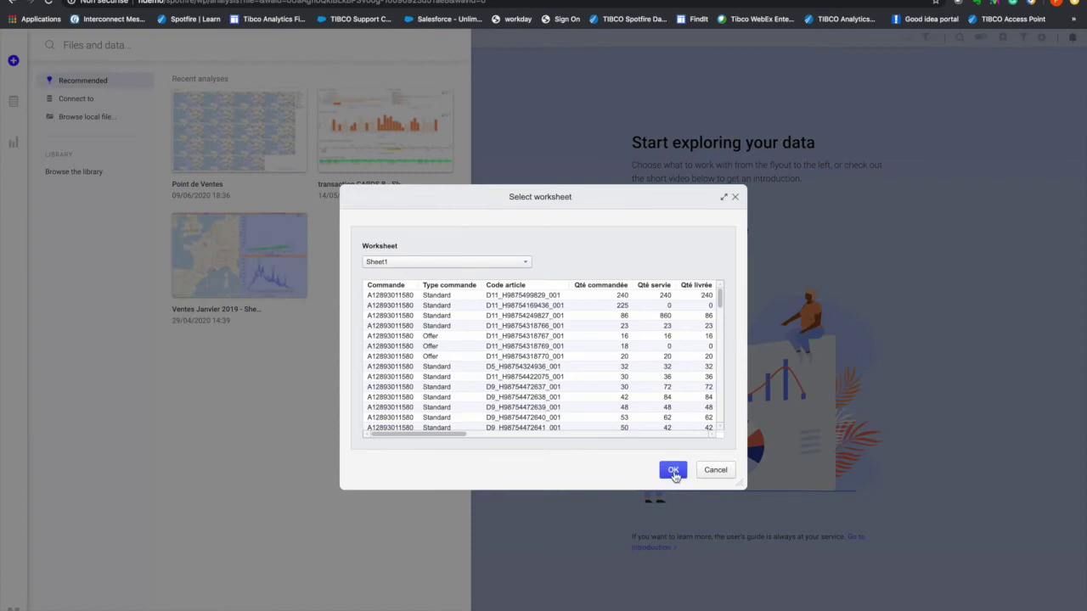
pyautogui.click(672, 471)
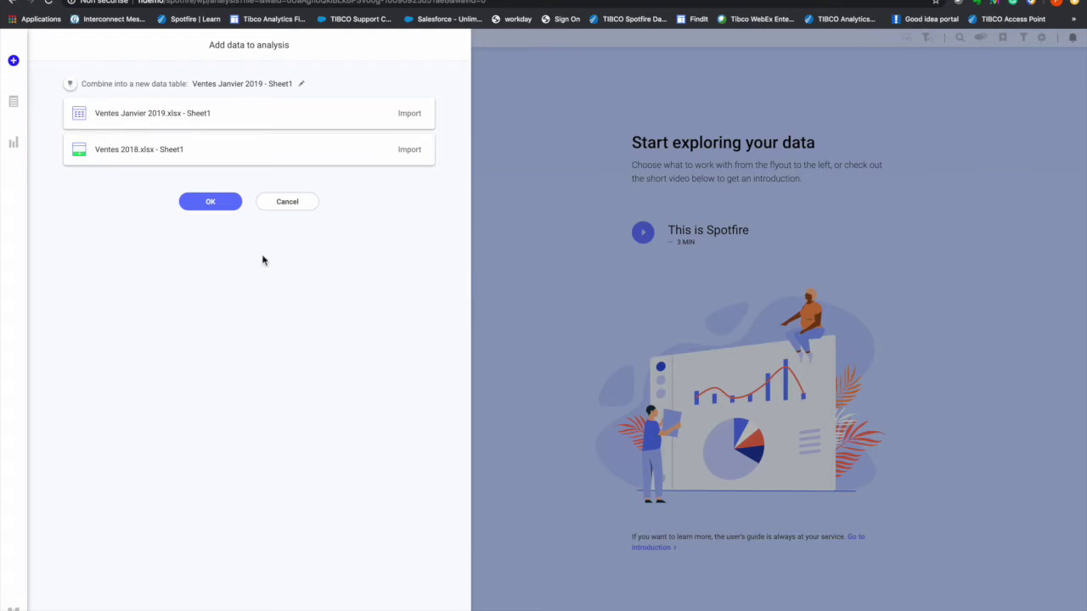
# Review the column matching and row-origin settings for adding Ventes 2018 as rows to Ventes Janvier 2019, and load the combined table.
pyautogui.click(82, 155)
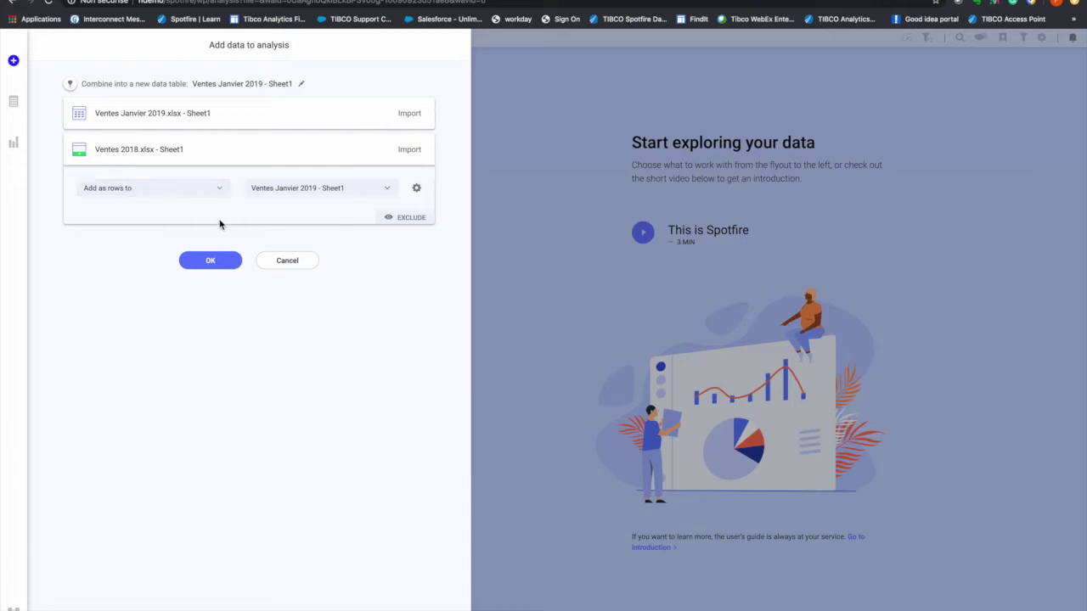
pyautogui.click(415, 188)
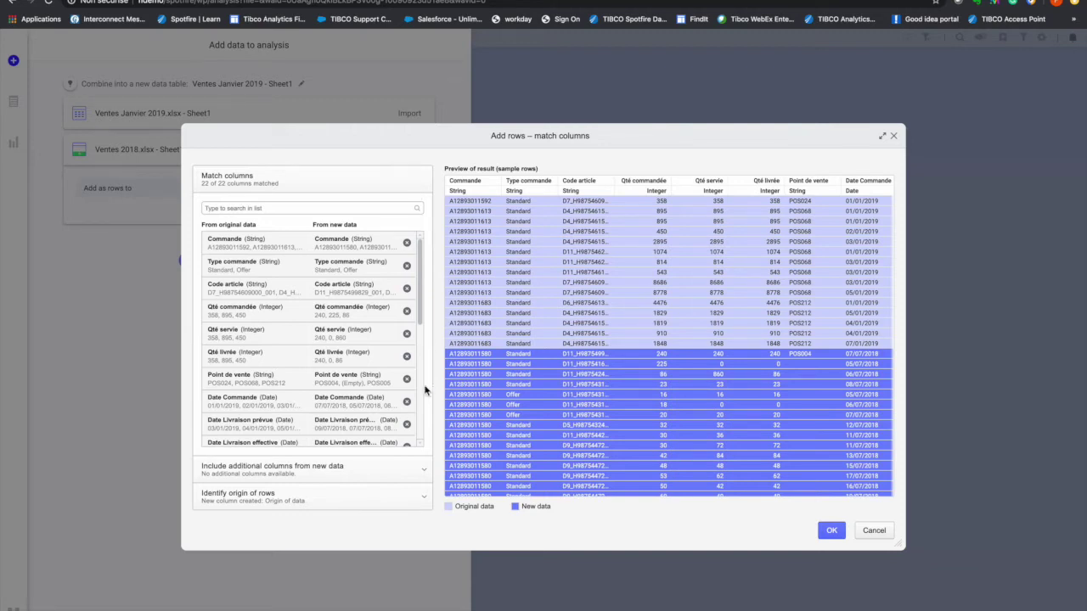
pyautogui.scroll(-5, 342, 437)
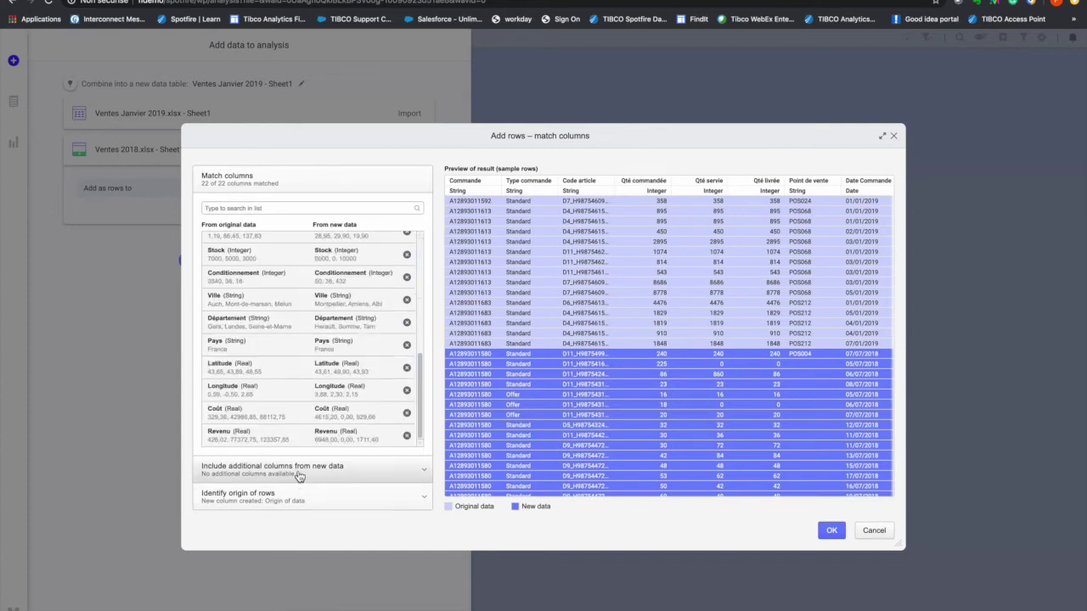
pyautogui.click(326, 483)
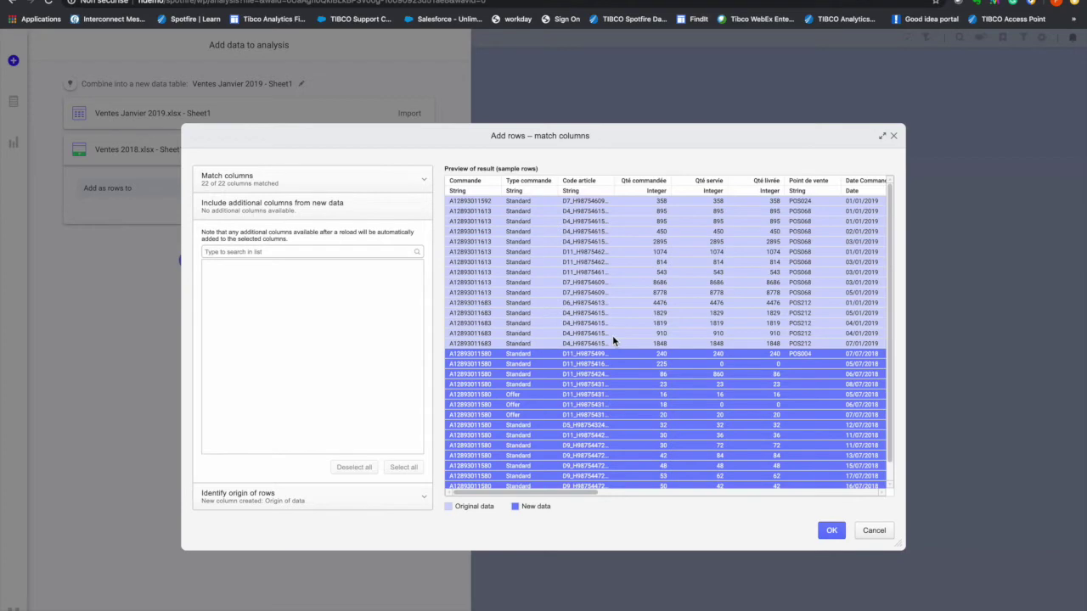
pyautogui.click(281, 495)
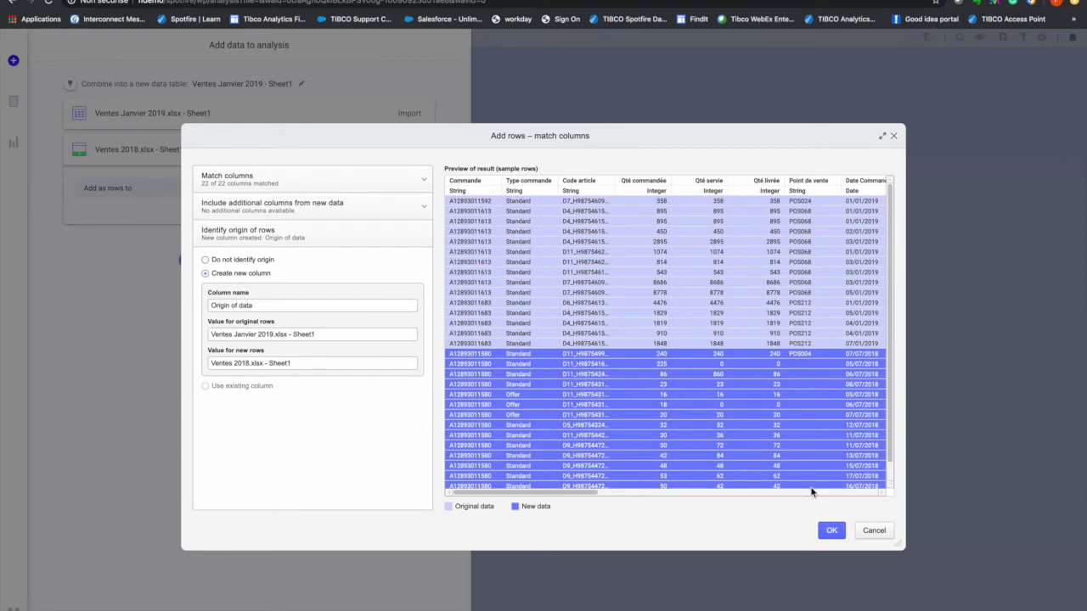
pyautogui.click(831, 531)
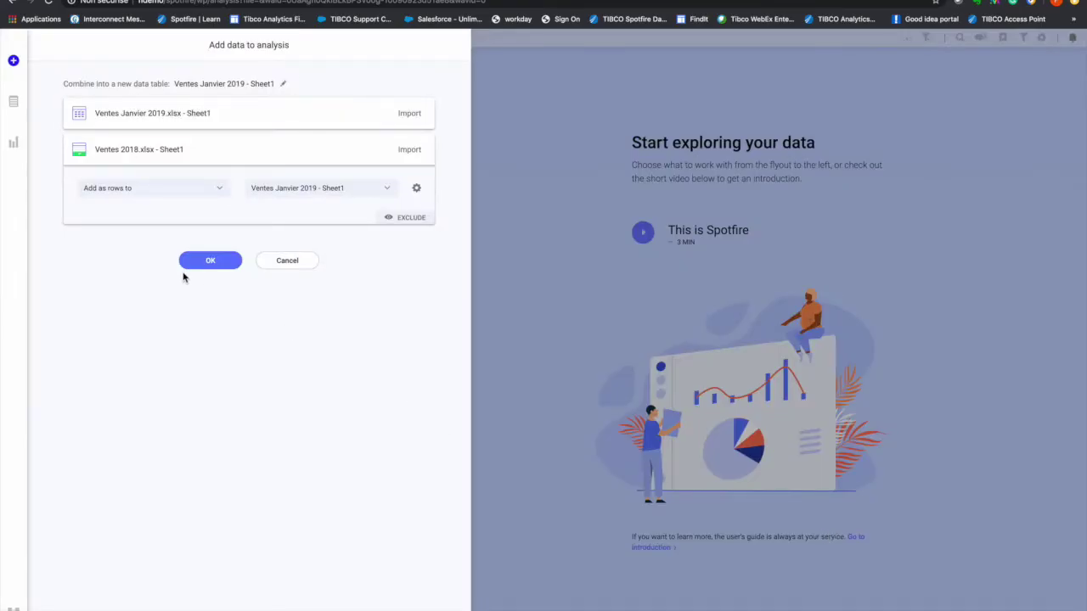
pyautogui.click(213, 265)
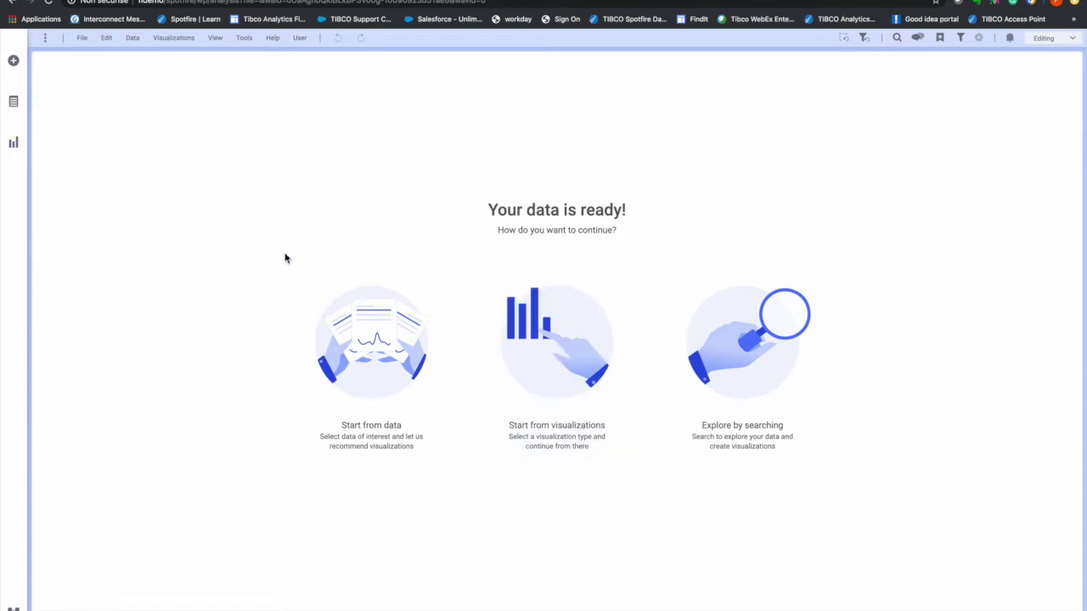
# Start from data and examine the column details of Coût and Date Commande.
pyautogui.click(378, 330)
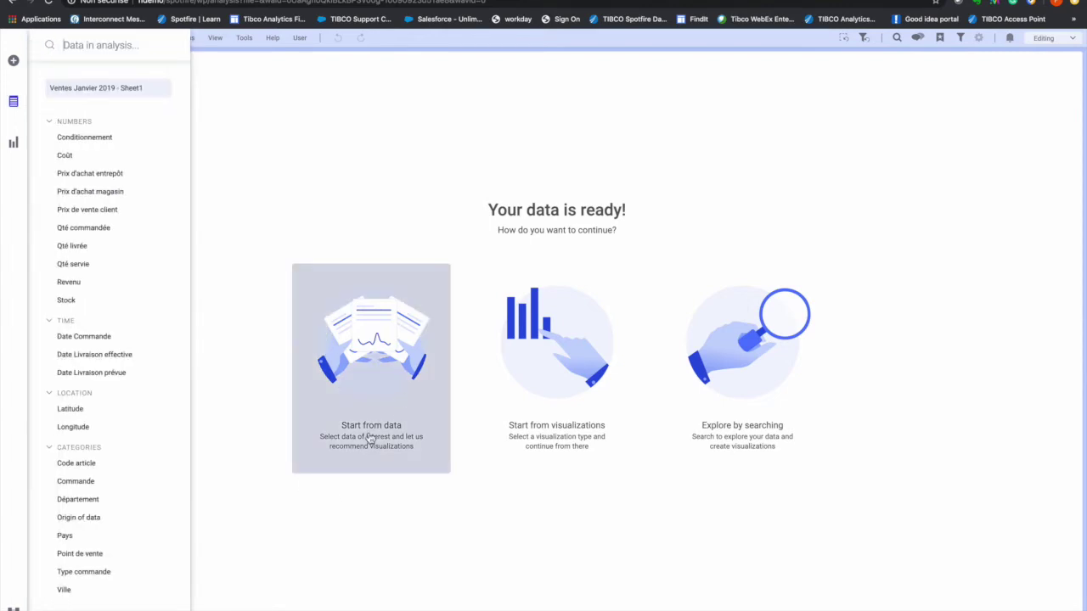
pyautogui.click(14, 102)
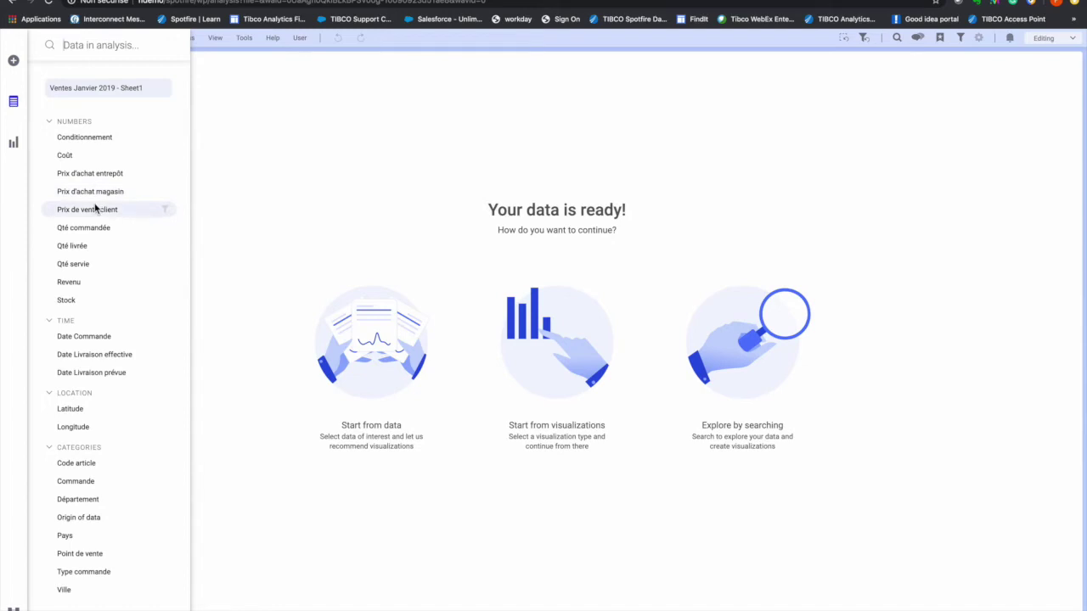
pyautogui.click(76, 157)
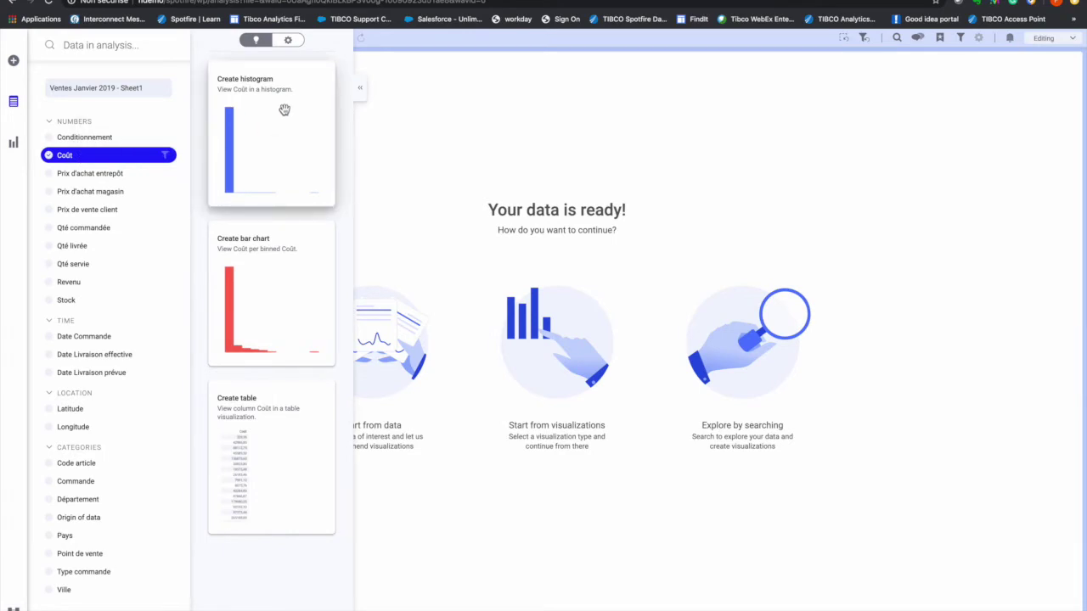
pyautogui.click(290, 41)
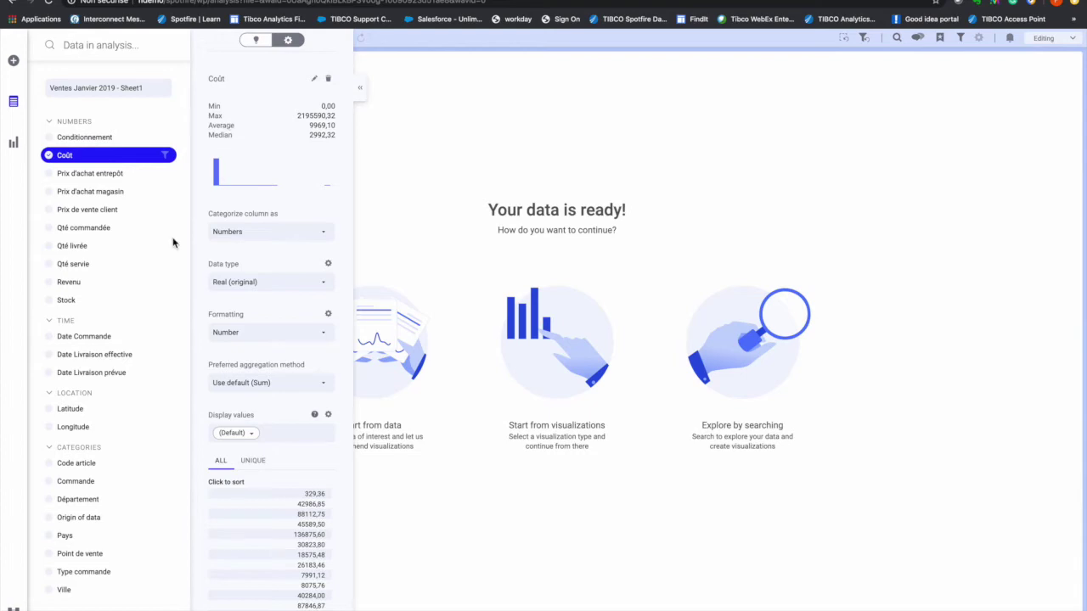
pyautogui.click(96, 337)
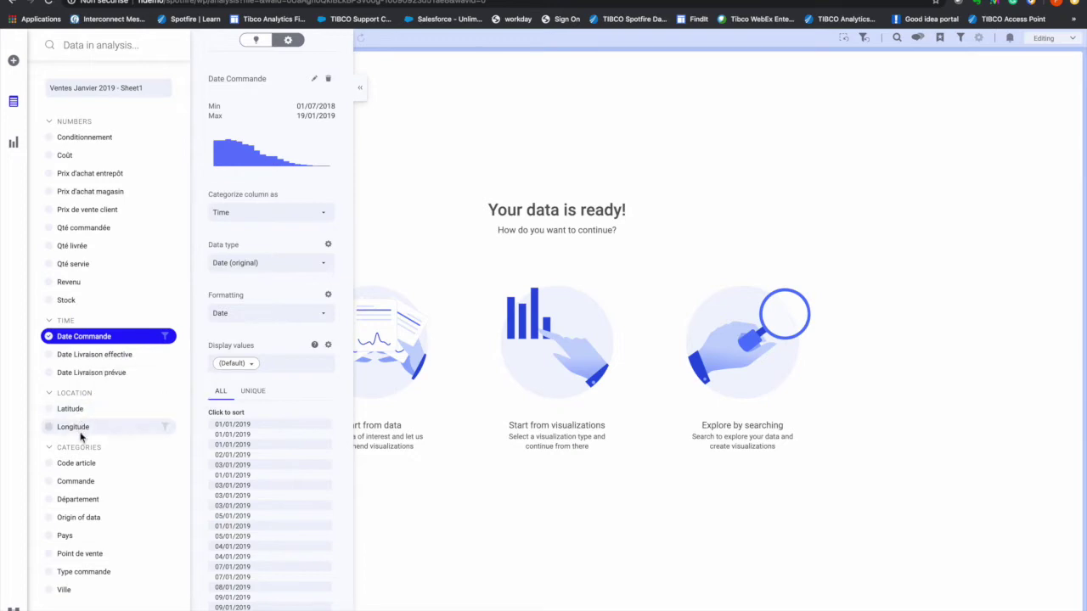
# Change the categorization of the Ville column to Location.
pyautogui.click(66, 590)
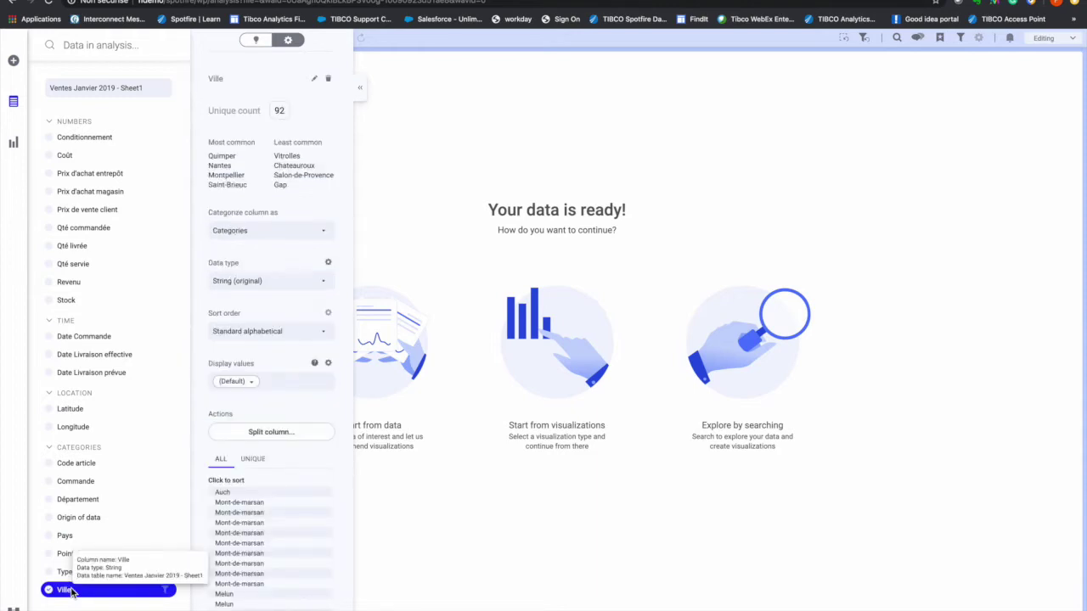
pyautogui.rightClick(72, 592)
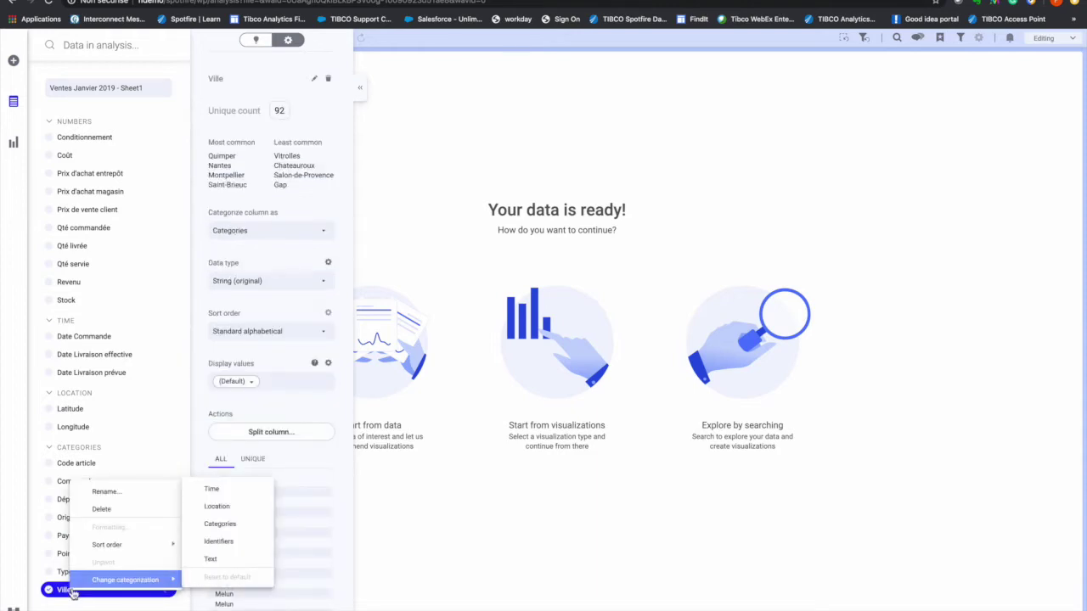
pyautogui.click(242, 512)
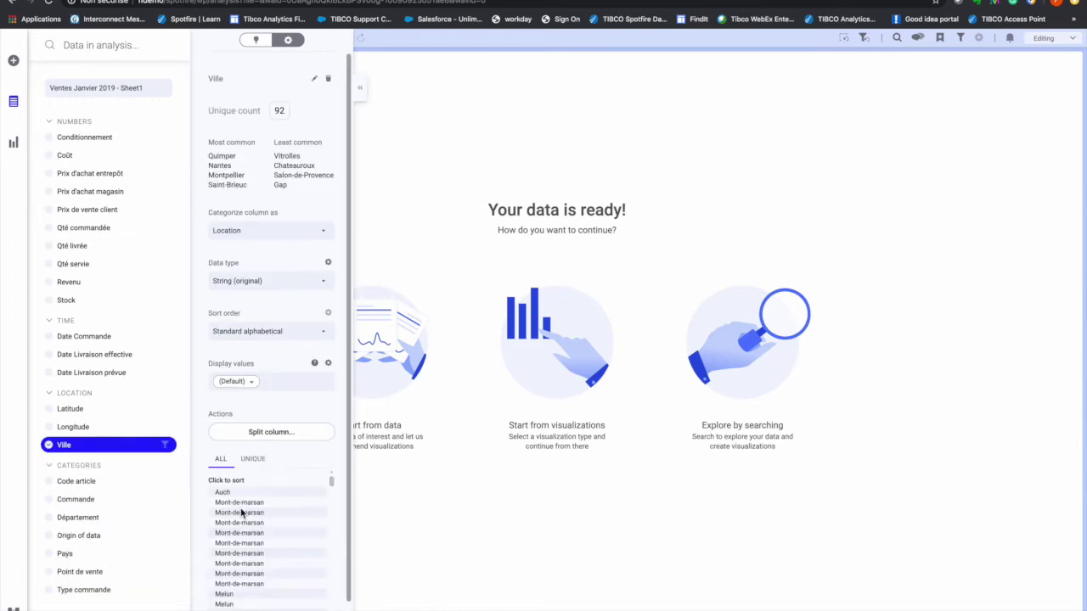
# Split the Code article column into 2 new columns using "_" as the separator.
pyautogui.click(90, 482)
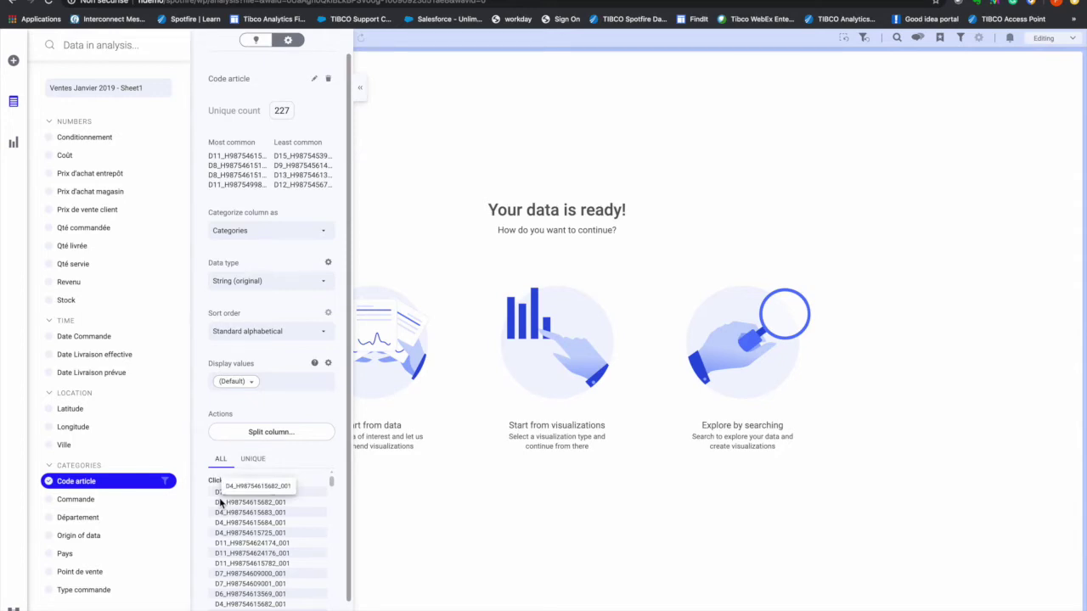
pyautogui.click(289, 434)
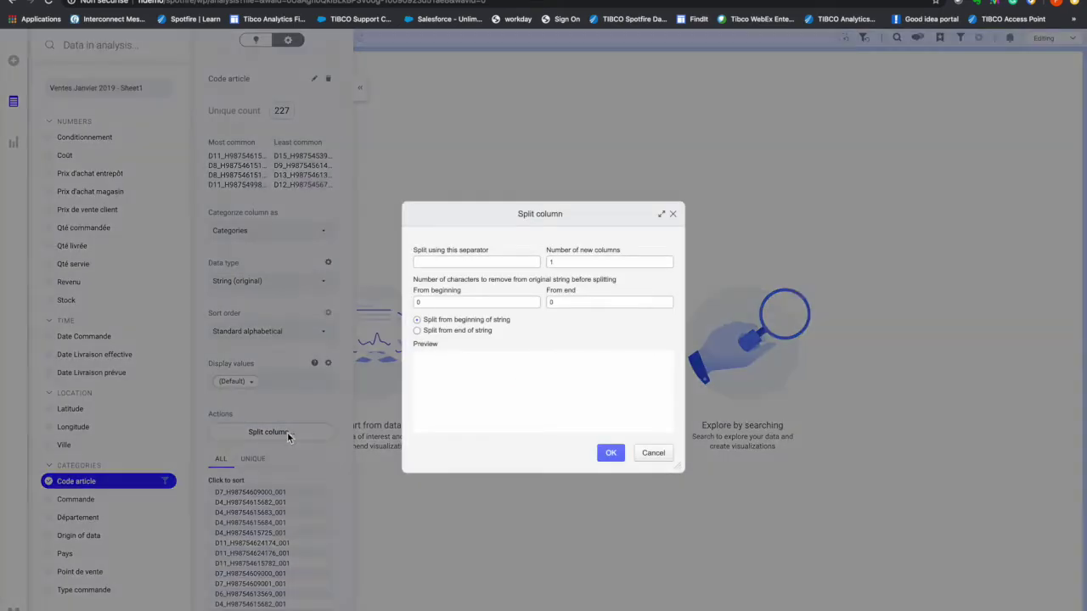
pyautogui.click(428, 266)
pyautogui.write('_')
pyautogui.click(666, 260)
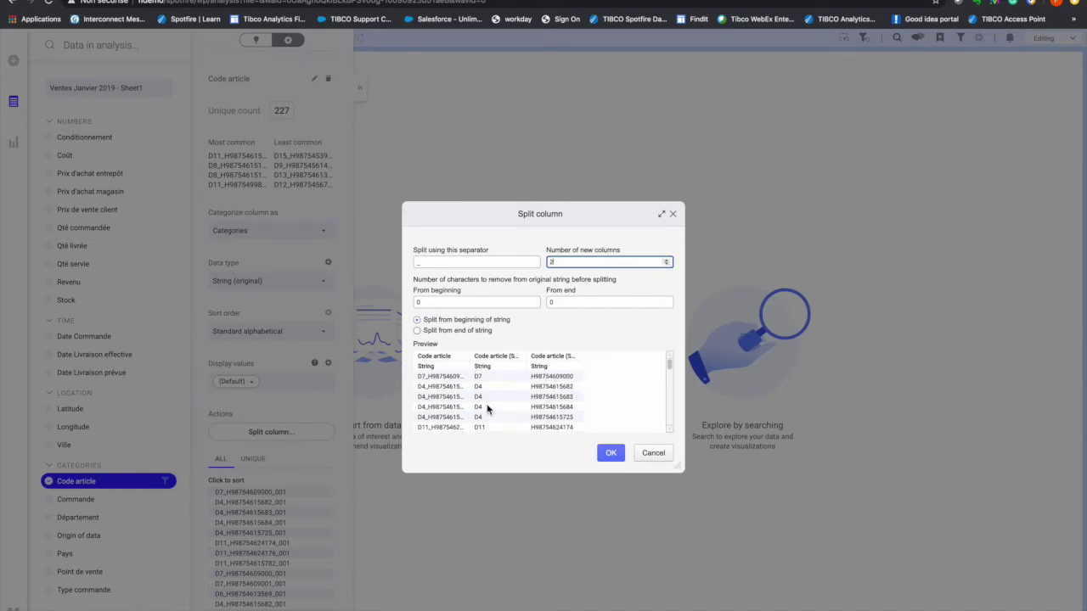
pyautogui.click(612, 452)
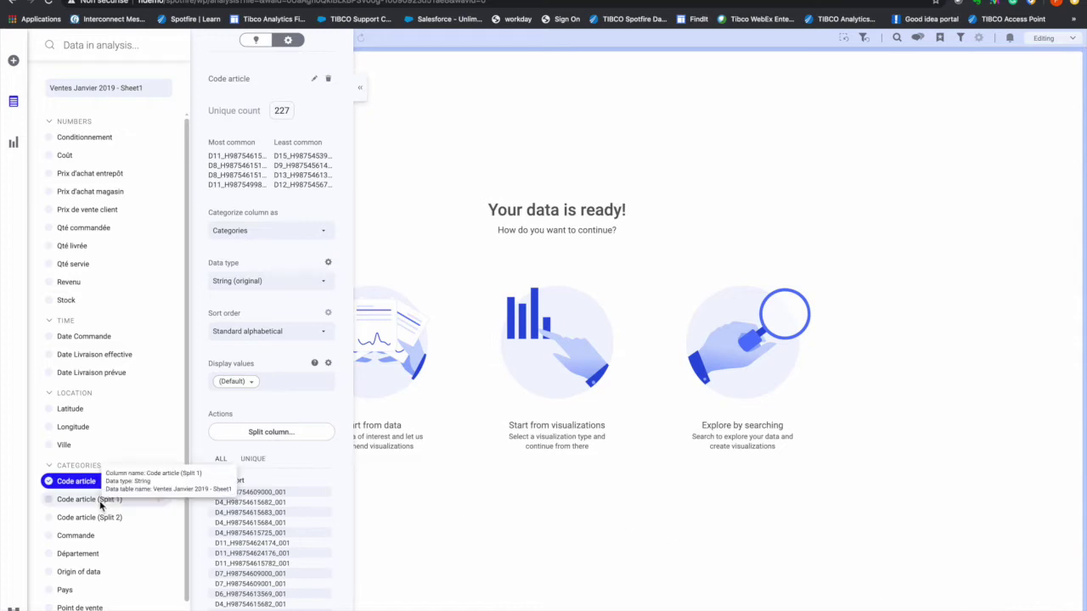
# Rename the Code article (Split 1) column to Fournisseur.
pyautogui.click(101, 500)
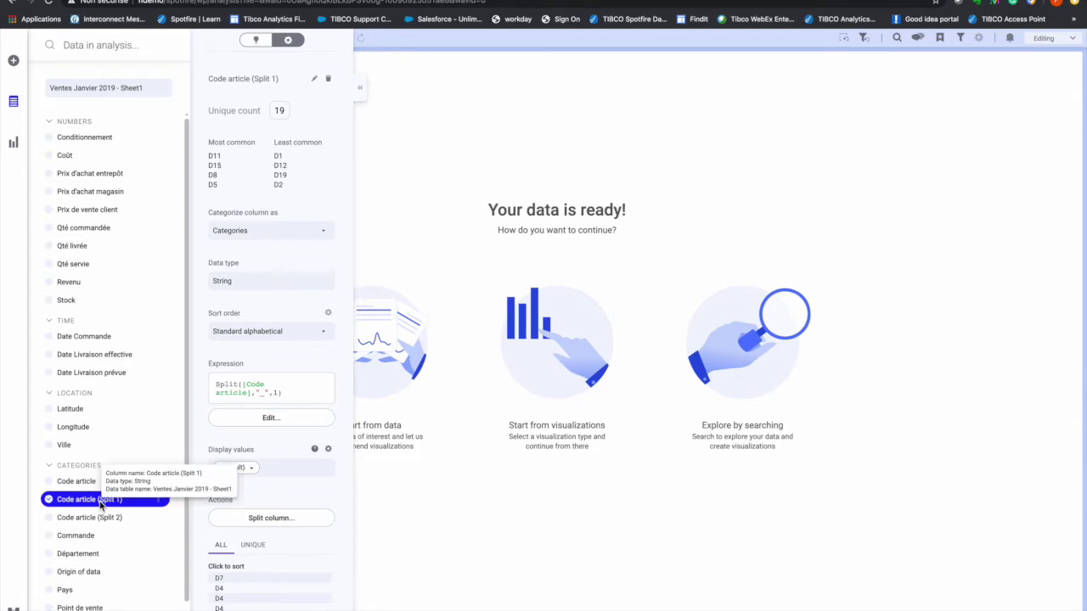
pyautogui.rightClick(101, 507)
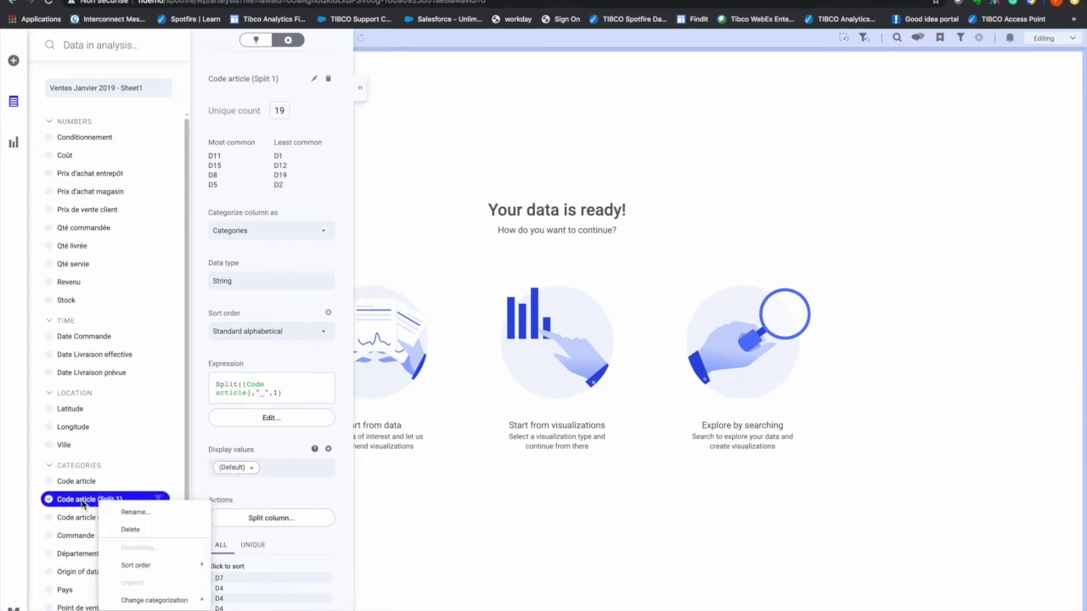
pyautogui.click(133, 513)
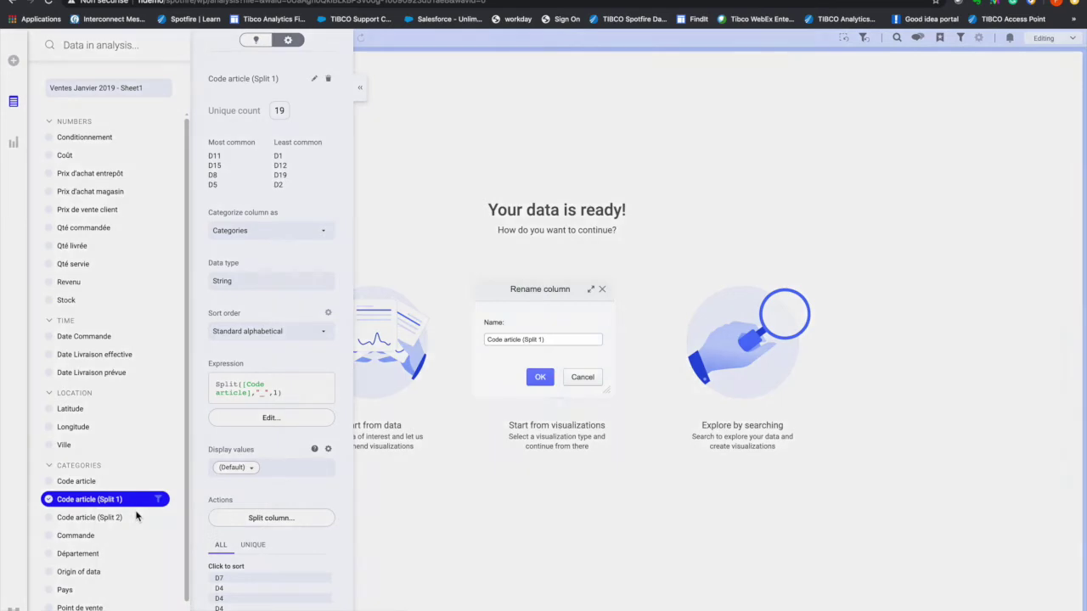
pyautogui.tripleClick(479, 339)
pyautogui.write('F')
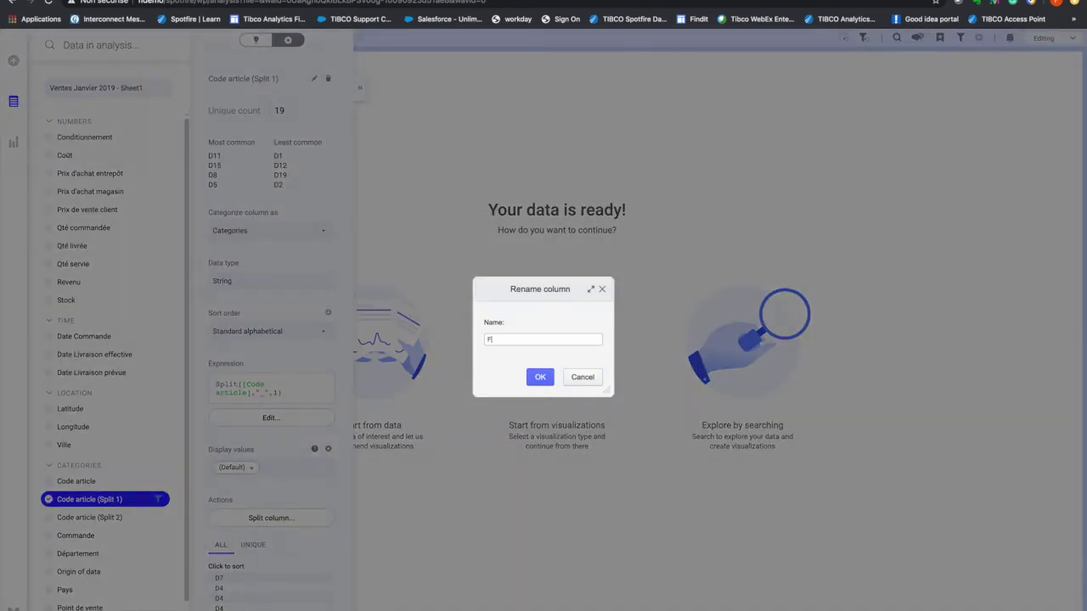
pyautogui.write('ournisseu')
pyautogui.click(540, 378)
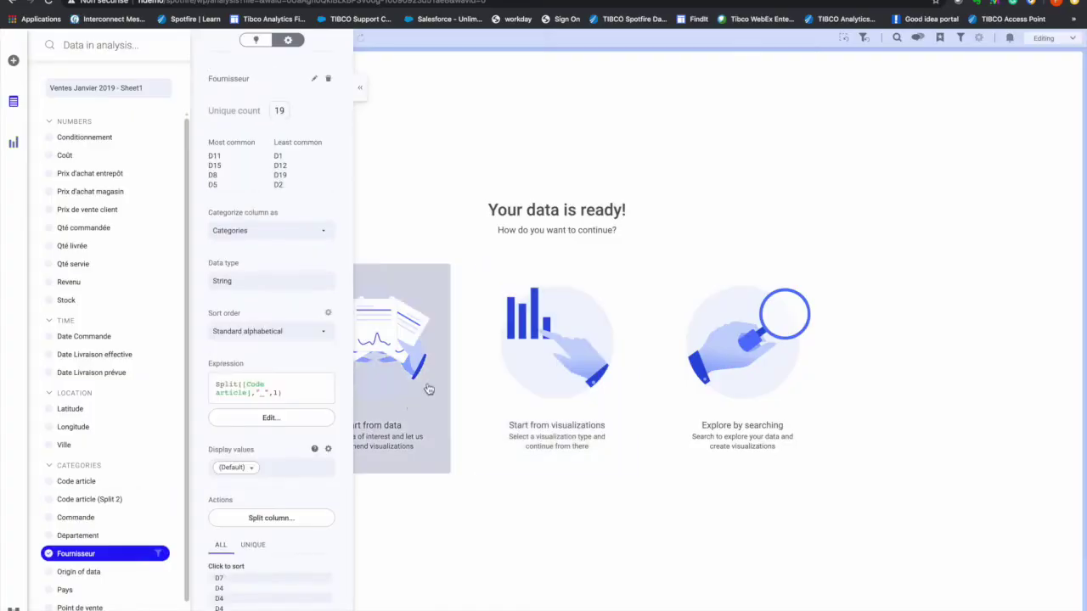
# Inspect the expression behind the Fournisseur column without changing it, and leave the column details.
pyautogui.click(269, 419)
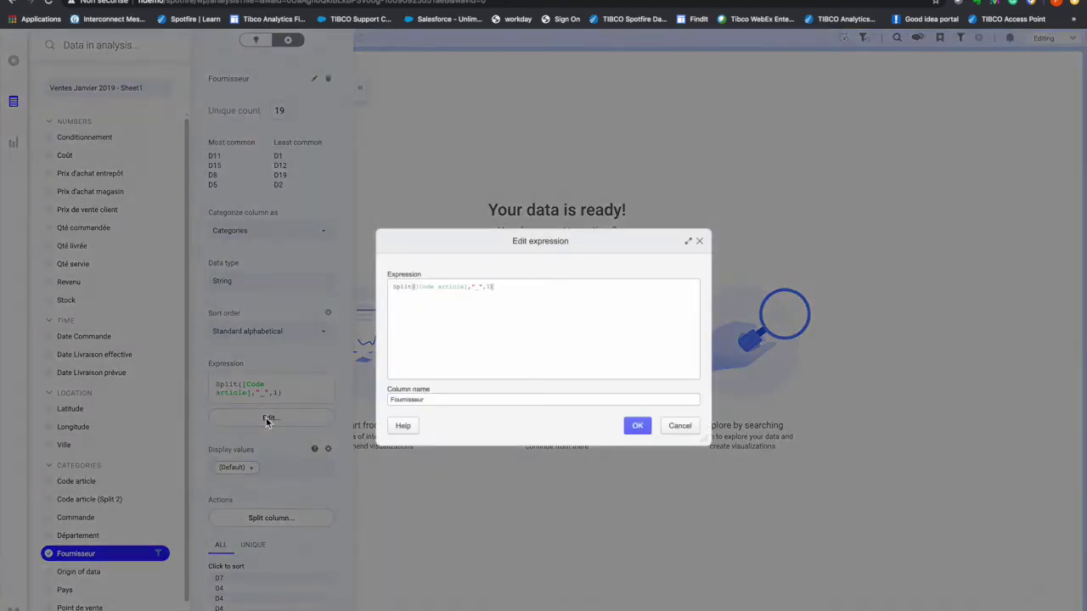
pyautogui.click(698, 241)
pyautogui.click(440, 133)
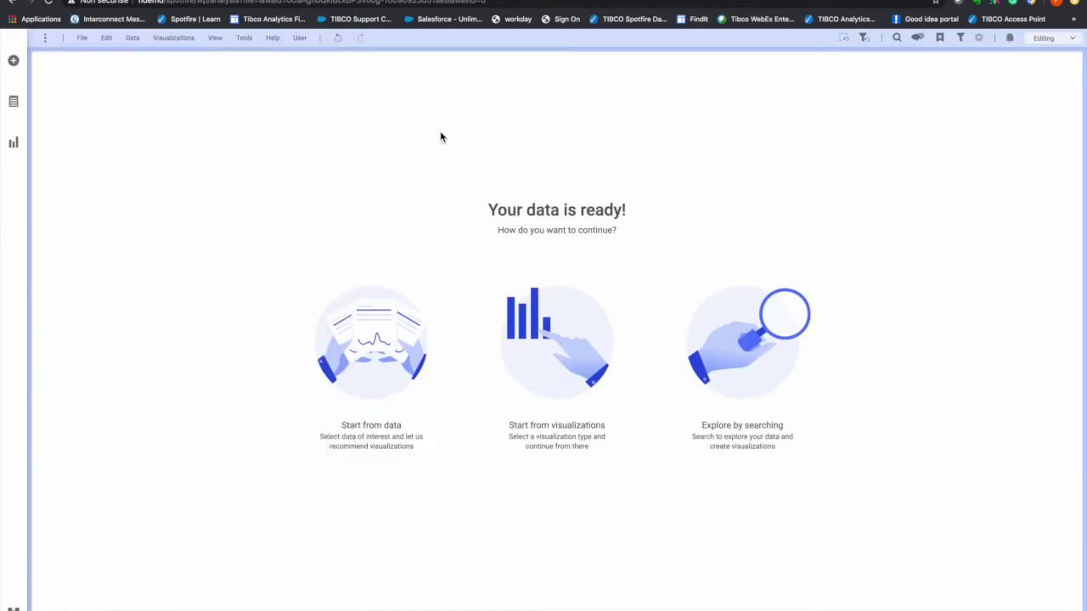
# Start a new calculated column and enter the expression [Revenu]-[Coût].
pyautogui.click(136, 41)
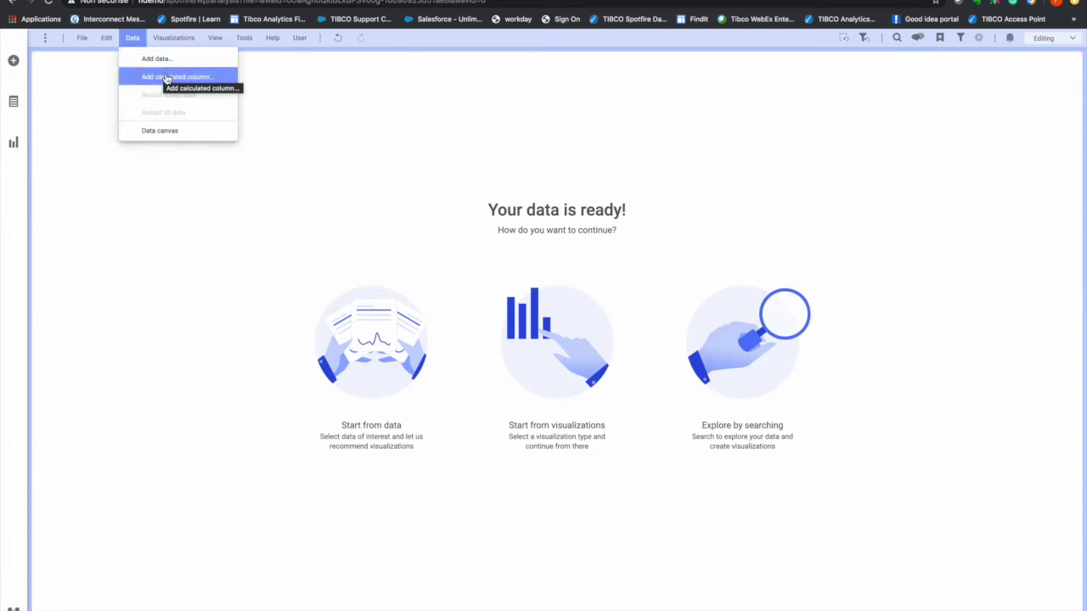
pyautogui.click(167, 77)
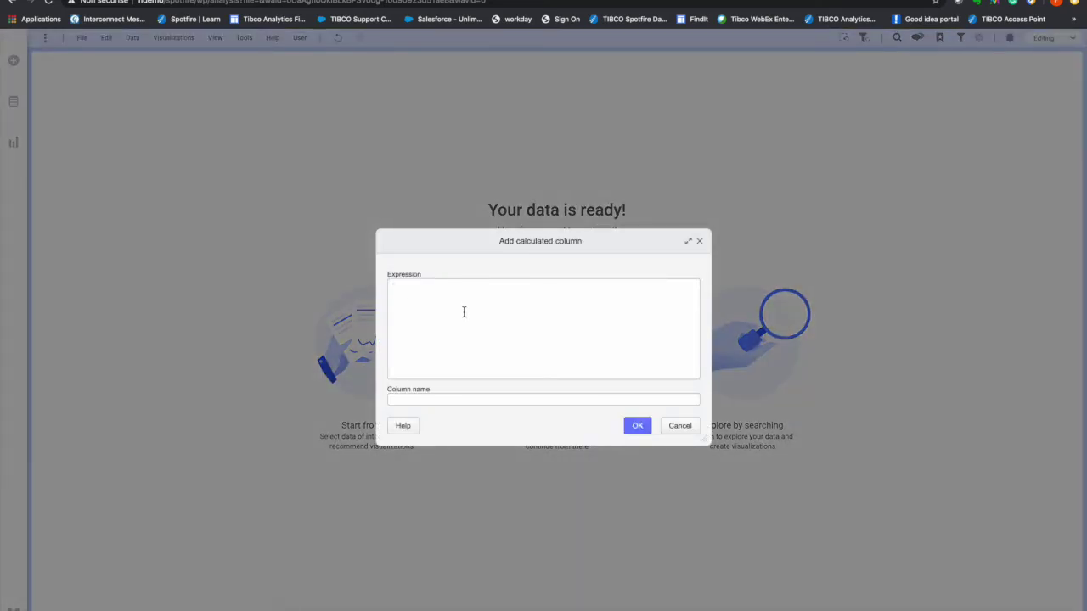
pyautogui.write('[')
pyautogui.write('[re')
pyautogui.click(415, 295)
pyautogui.write('-')
pyautogui.write('[')
pyautogui.write('re')
pyautogui.press('BackSpace')
pyautogui.press('BackSpace')
pyautogui.write('co')
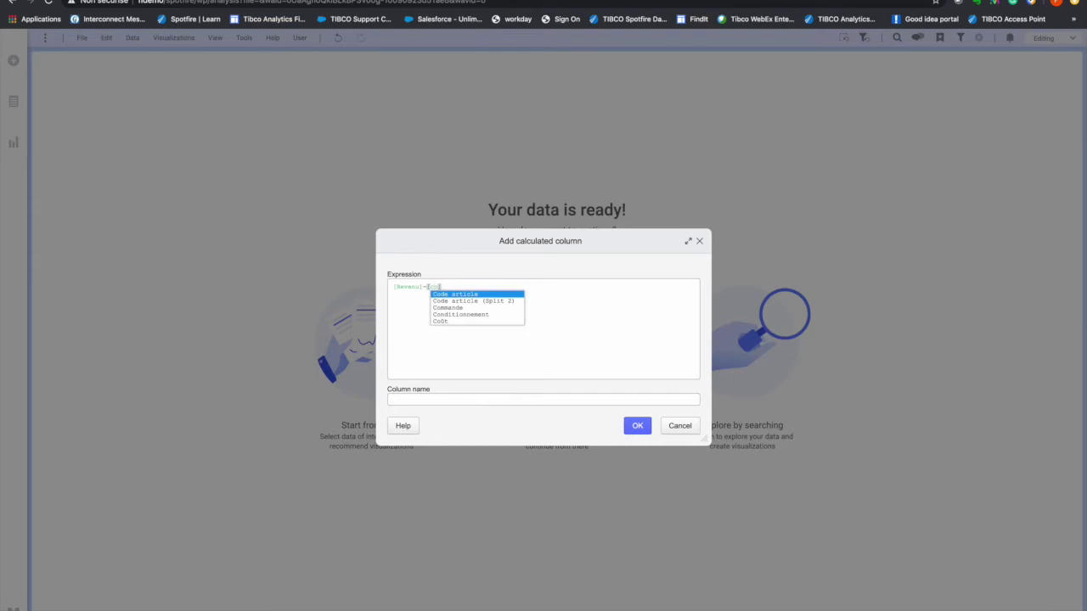
pyautogui.click(442, 322)
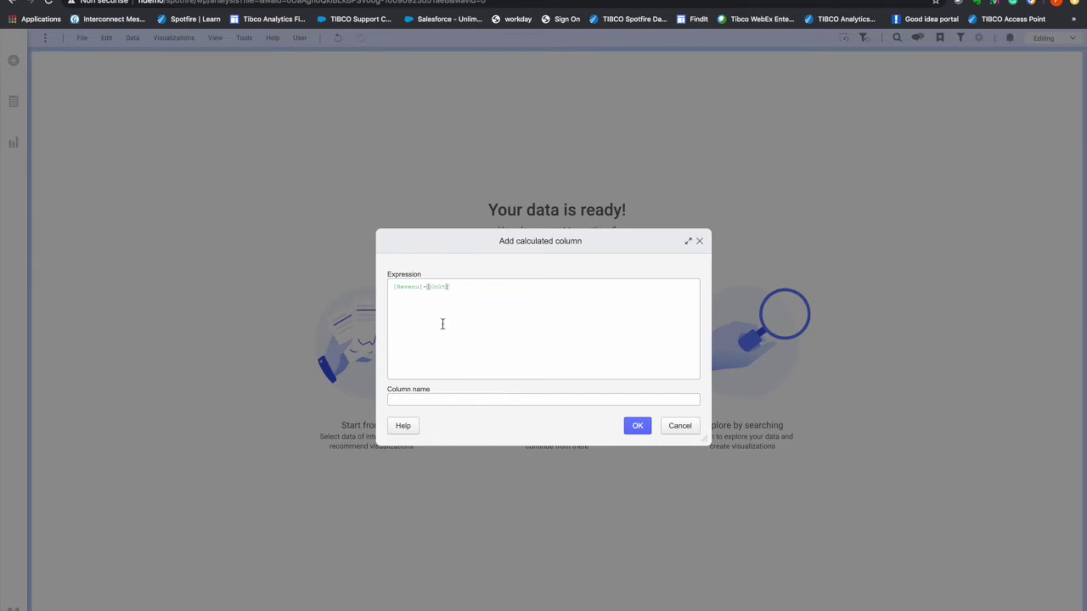
pyautogui.press('Return')
pyautogui.write('ca')
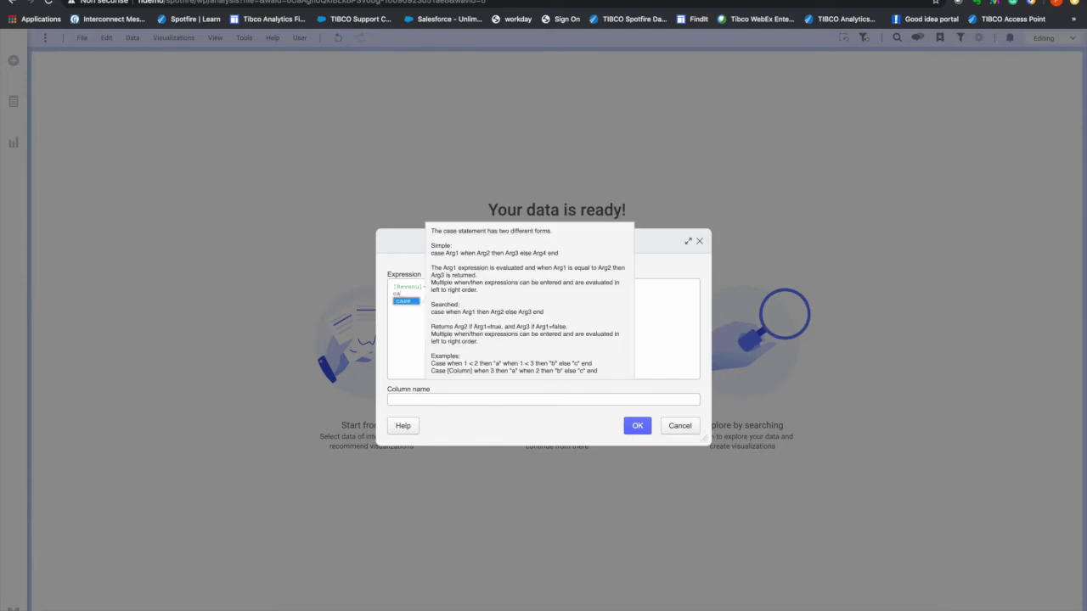
pyautogui.press('BackSpace')
pyautogui.press('BackSpace')
pyautogui.write('len')
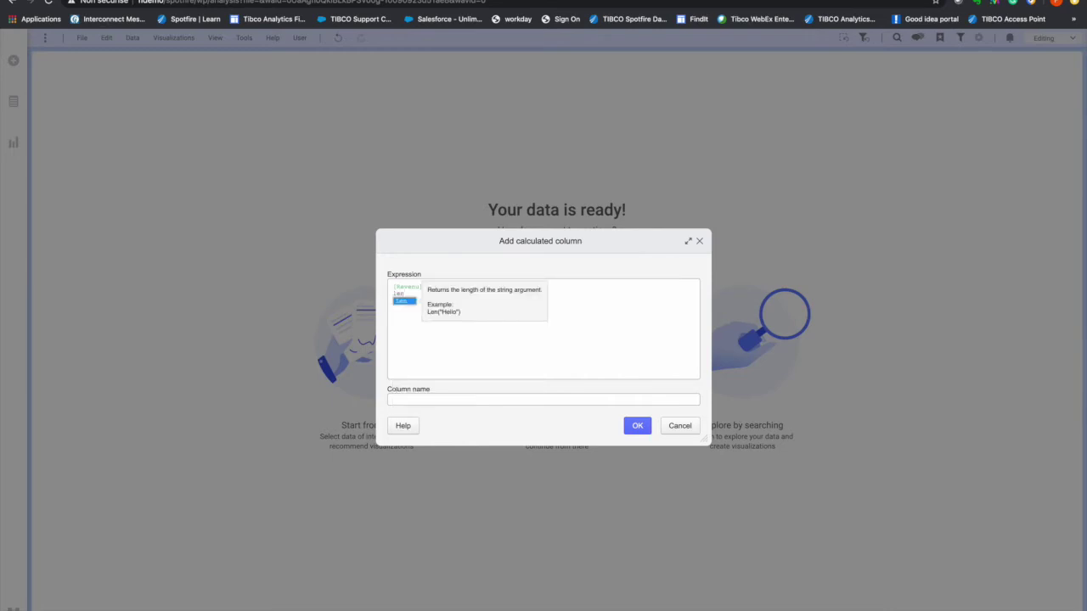
pyautogui.press('BackSpace')
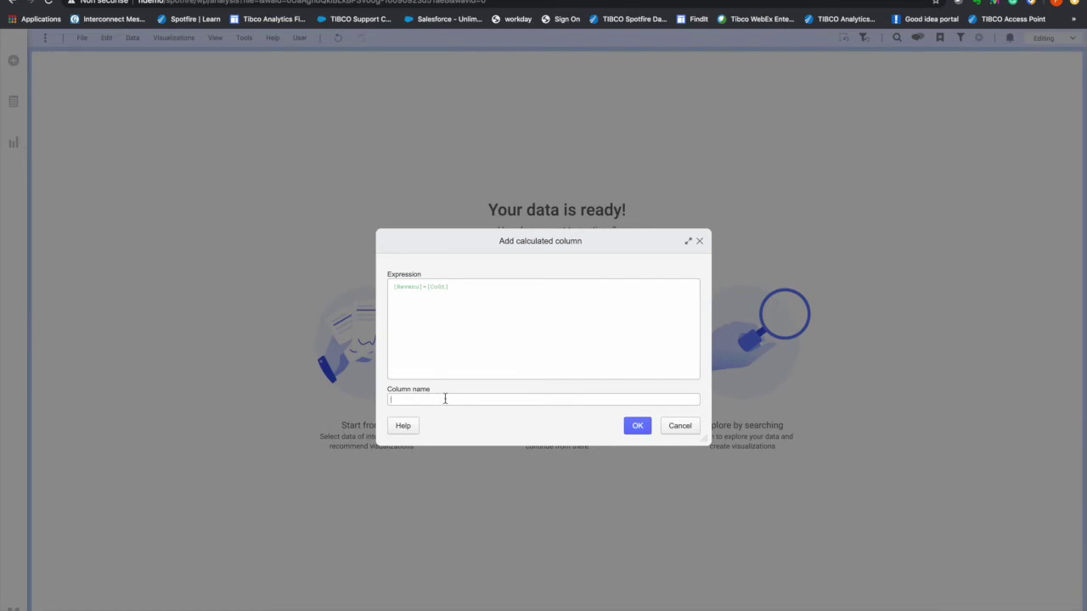
# Name the calculated column Marge and add it to the data table.
pyautogui.write('Marge')
pyautogui.click(636, 425)
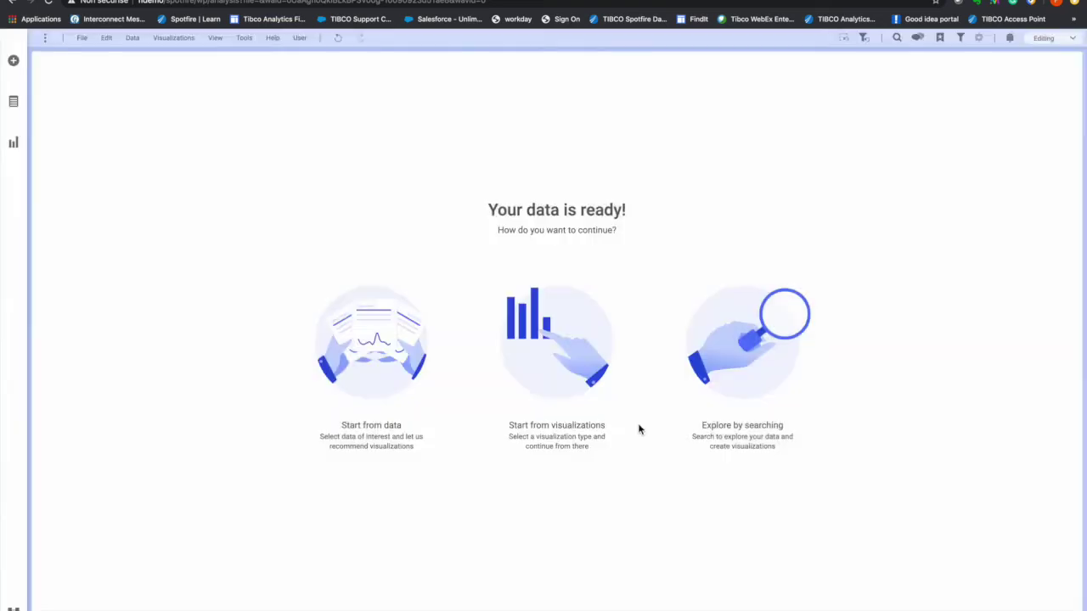
# Replace the empty values in the Point de vente column with the value immediately before, and close the column details.
pyautogui.click(15, 103)
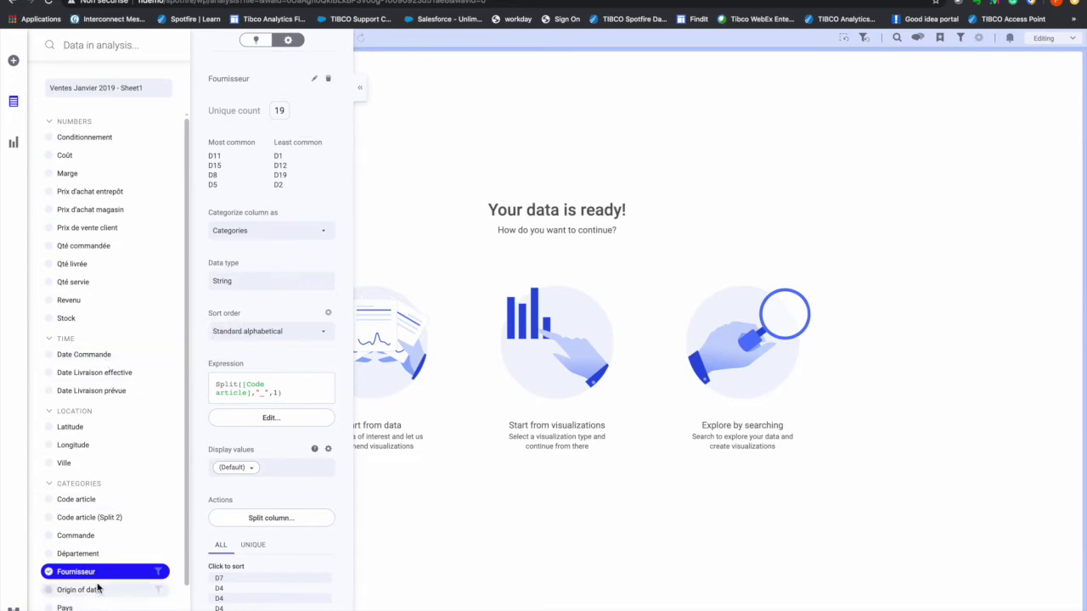
pyautogui.scroll(-1, 104, 568)
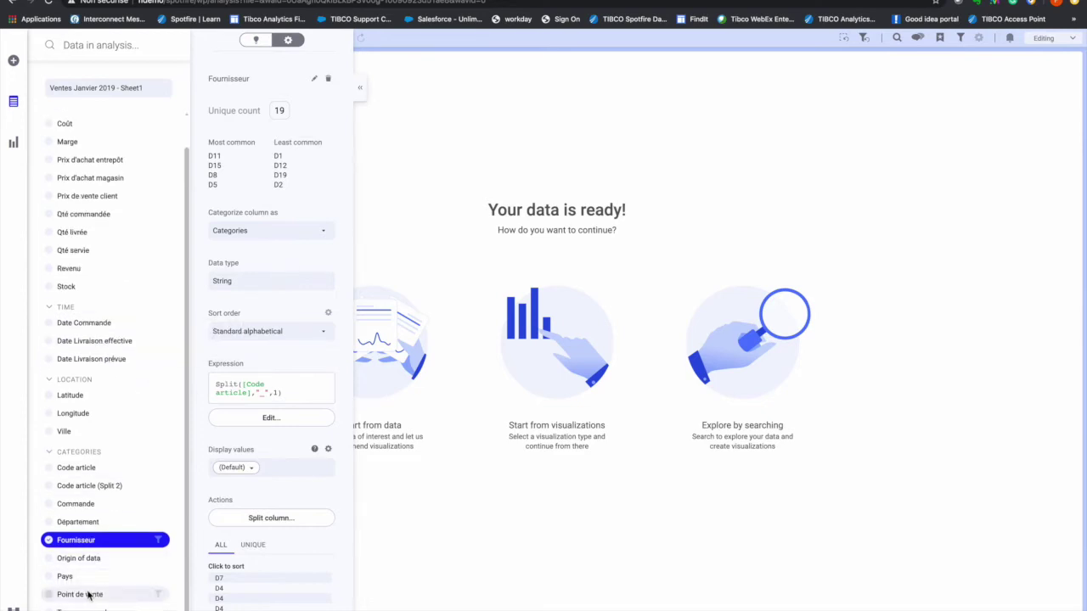
pyautogui.click(88, 594)
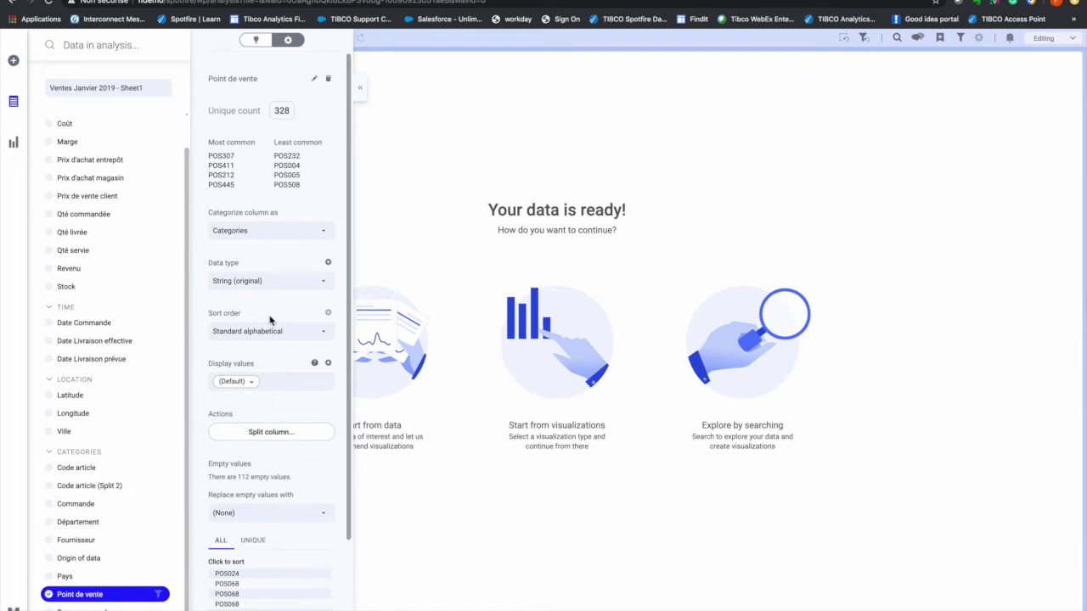
pyautogui.click(251, 516)
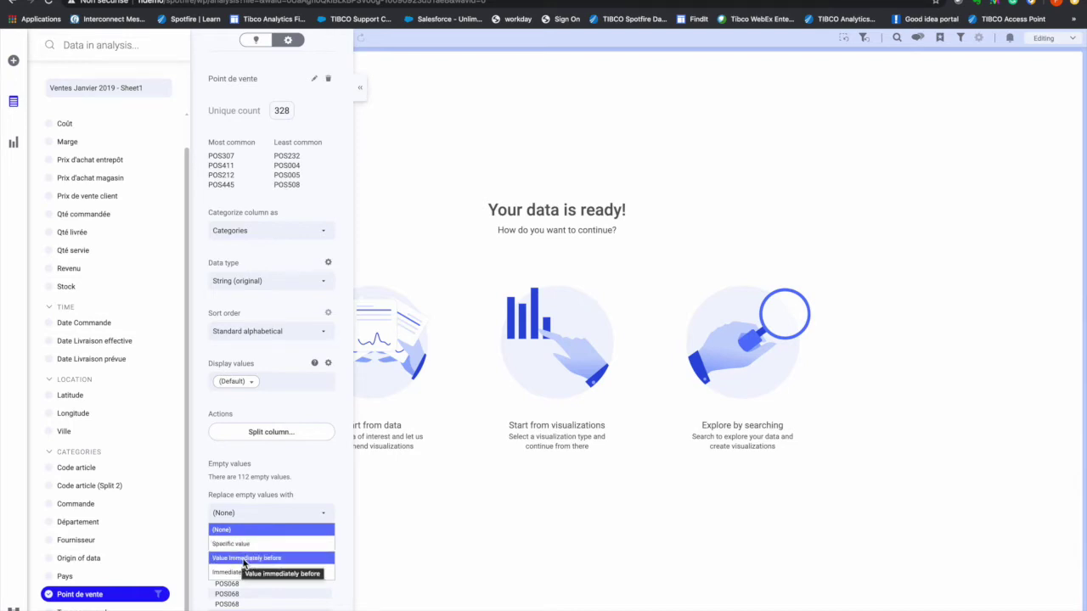
pyautogui.click(245, 559)
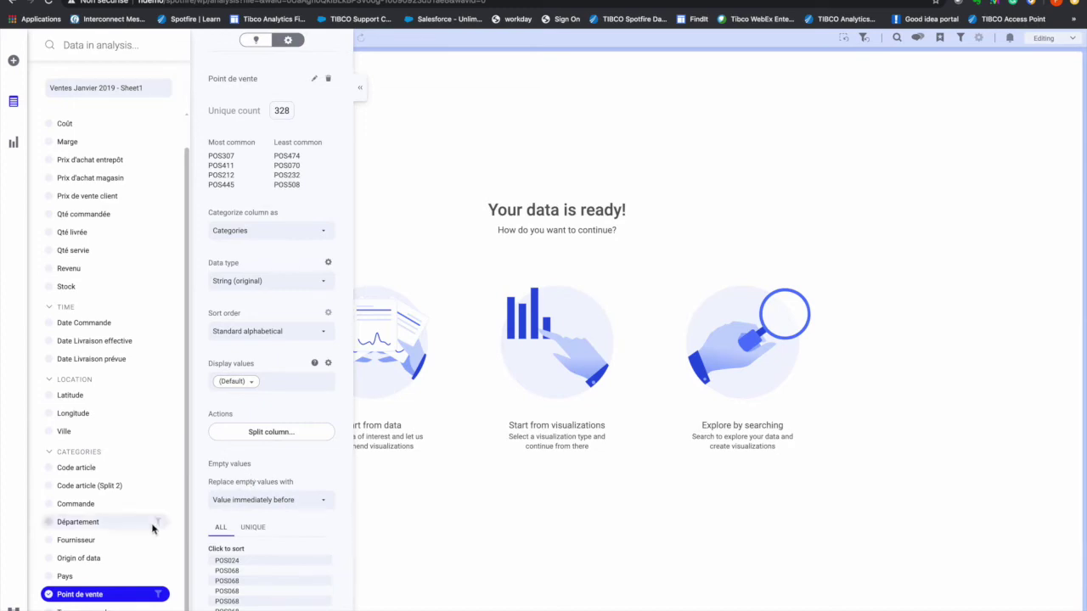
pyautogui.click(438, 534)
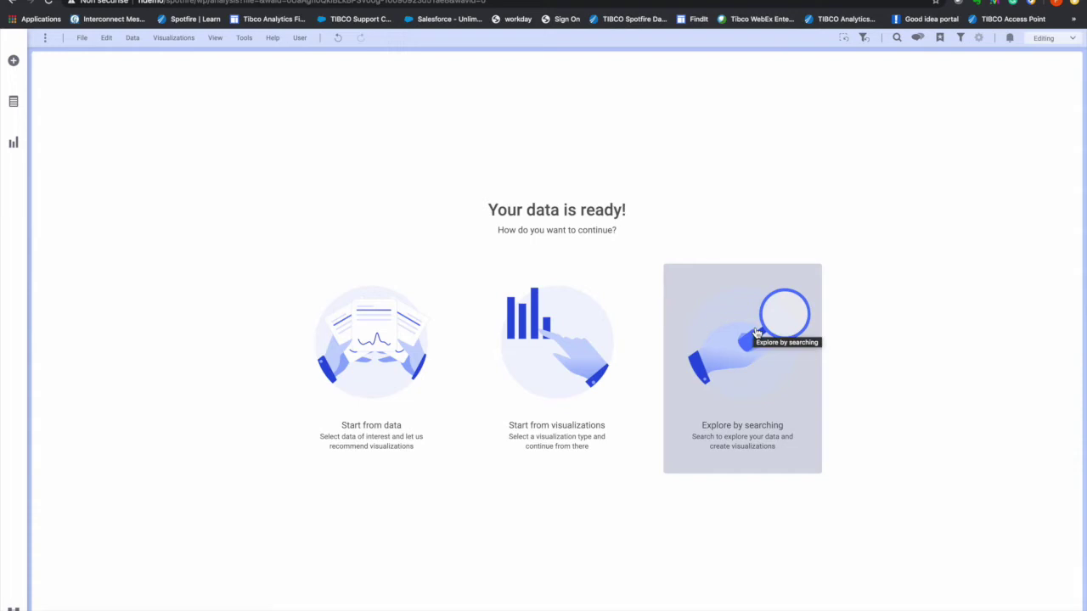
# Search for "Dans quelle ville réalisons-nous le plus grand revenu ?" and add the suggested map chart of Revenu per Ville.
pyautogui.click(895, 39)
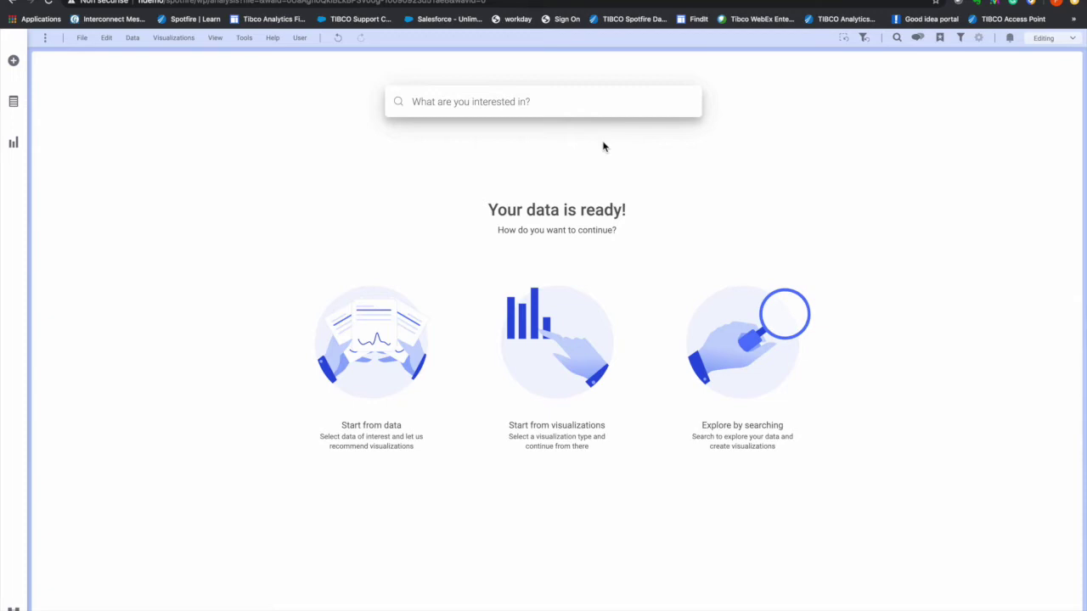
pyautogui.write('Dans quelle ville réalisons-nous le plus grand revenu ?')
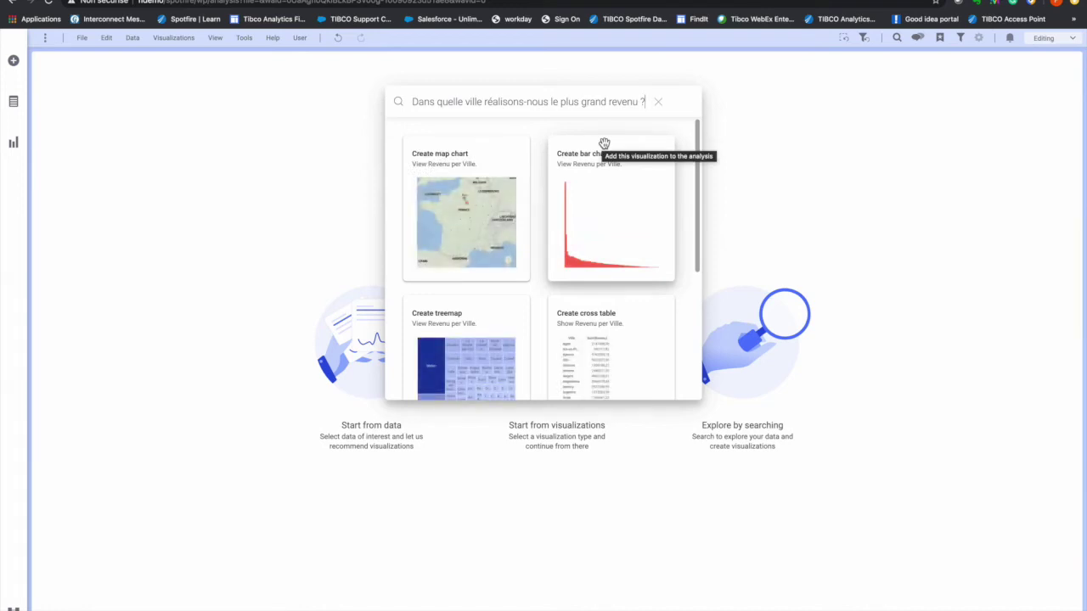
pyautogui.scroll(-3, 592, 249)
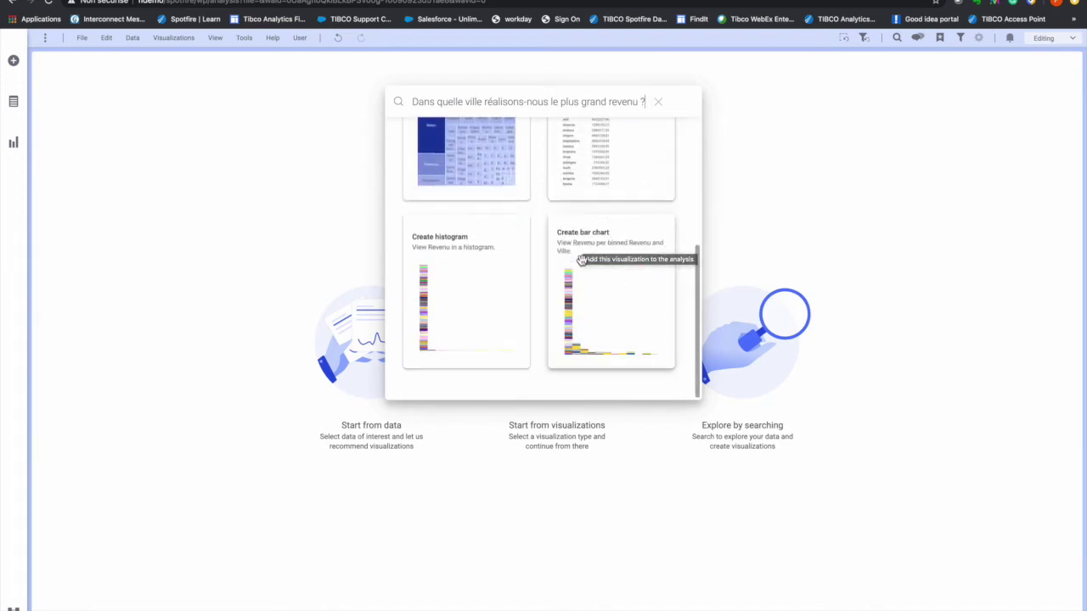
pyautogui.scroll(3, 581, 260)
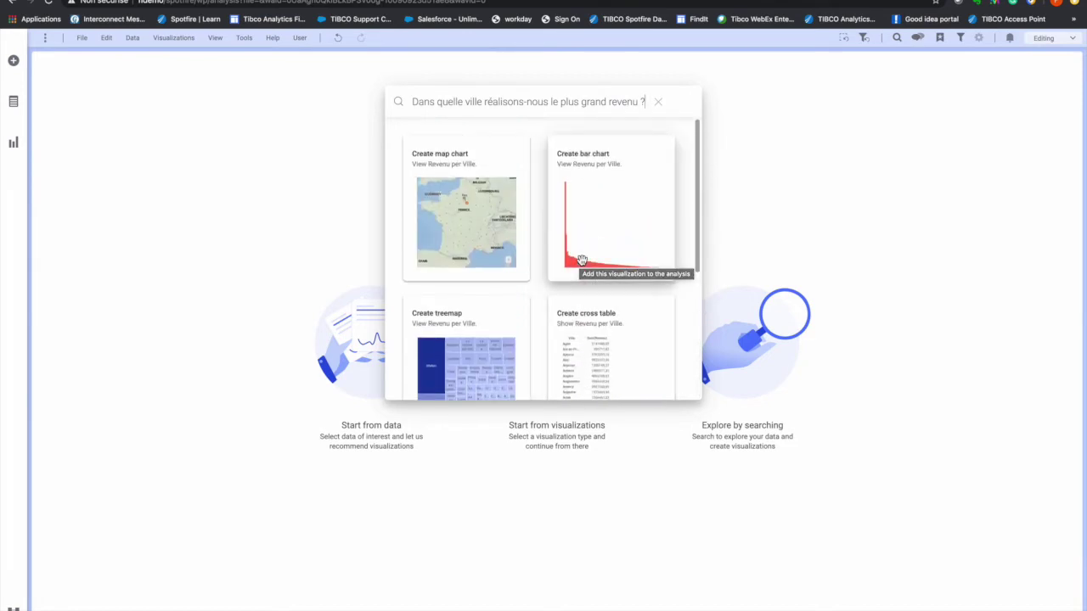
pyautogui.click(490, 236)
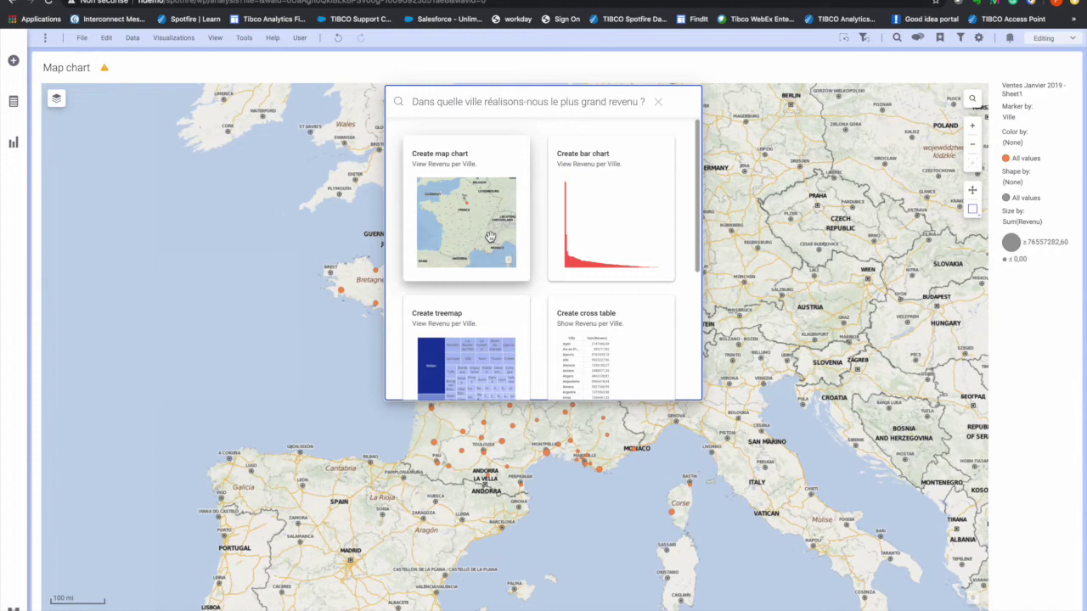
# Replace the search with "revenu par date" and add the suggested line chart of Revenu over Date Commande.
pyautogui.click(658, 104)
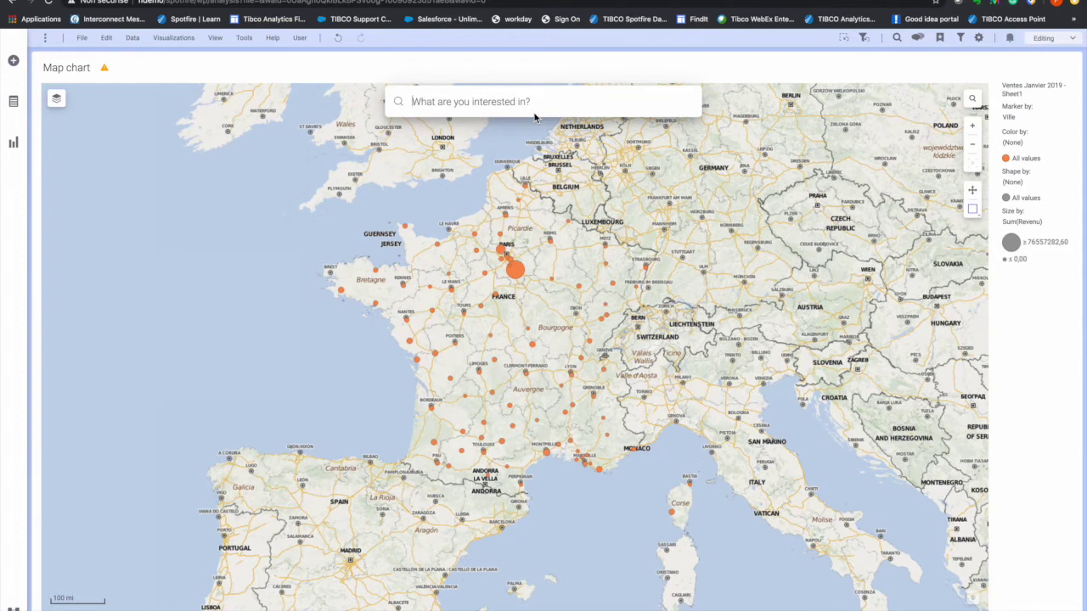
pyautogui.write('revenu')
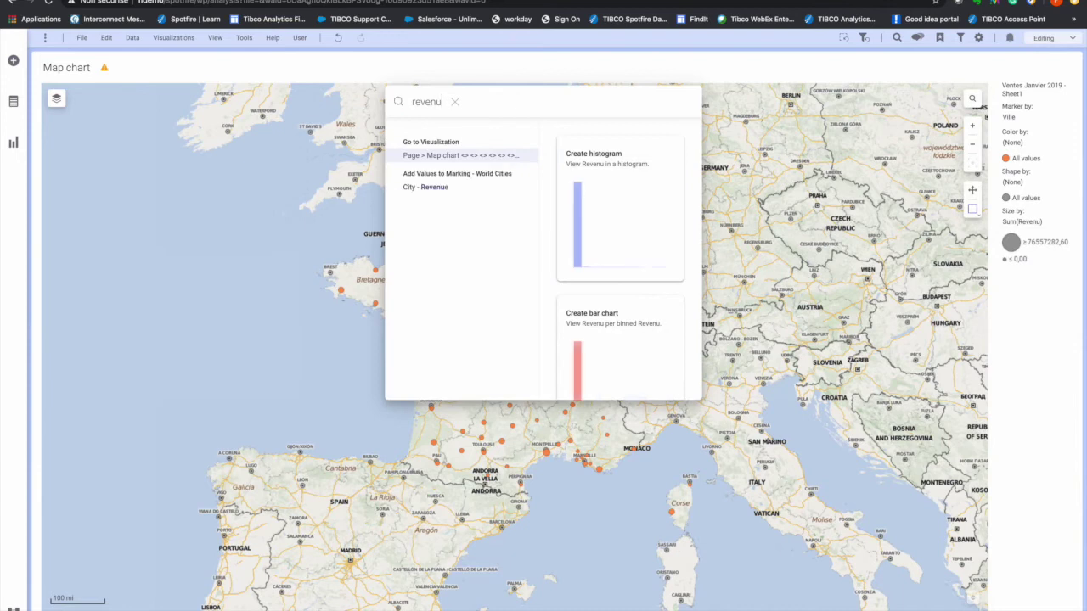
pyautogui.write(' par date')
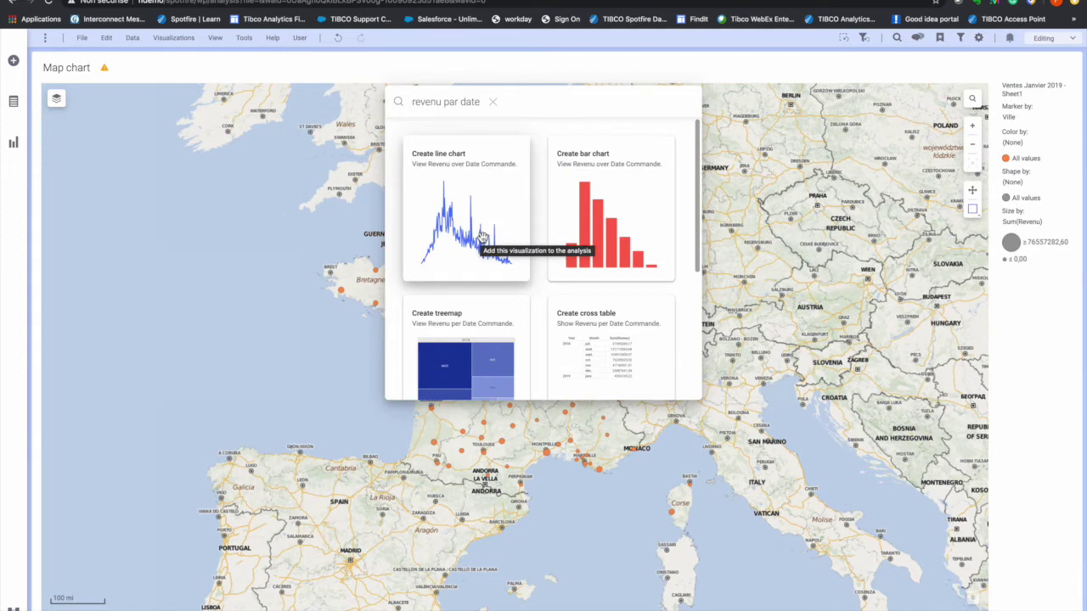
pyautogui.click(481, 238)
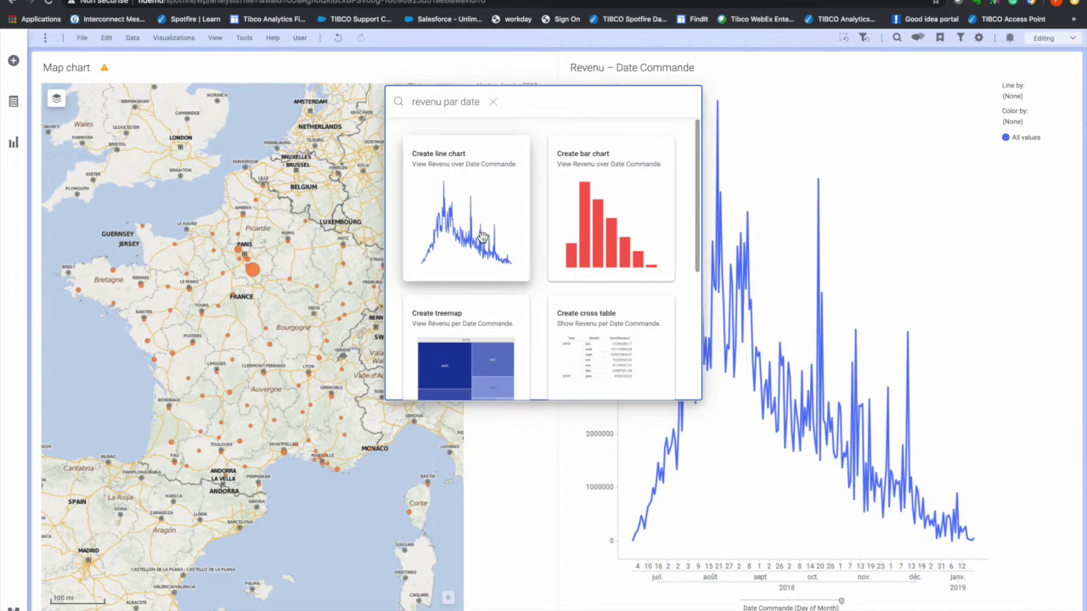
# Extend the search to "revenu par date par fournisseur" and add the suggested treemap of Revenu per Fournisseur and Date Commande.
pyautogui.click(481, 101)
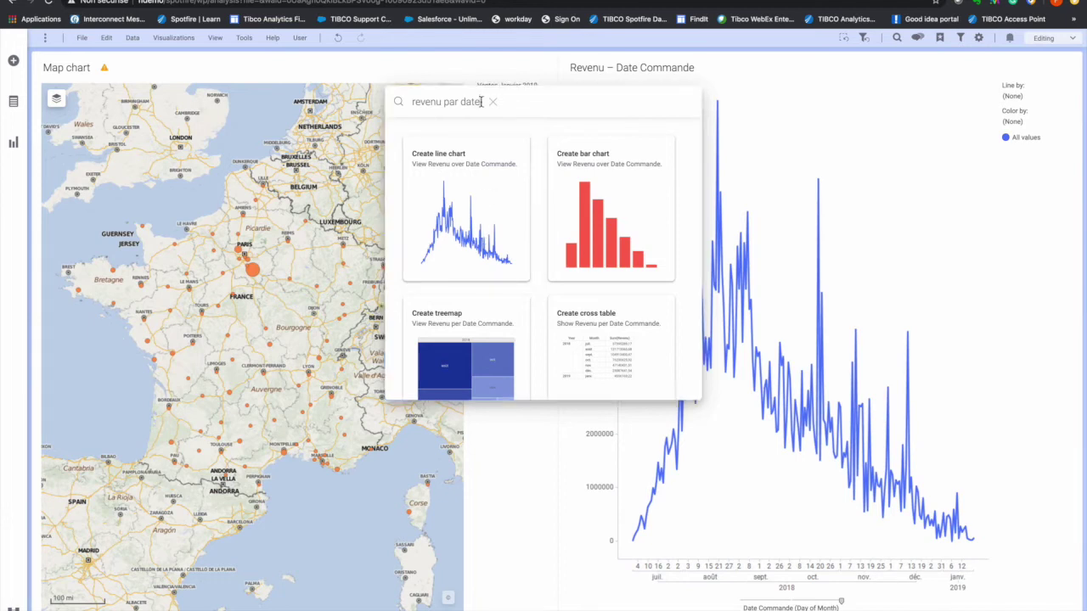
pyautogui.write('par fournisseur')
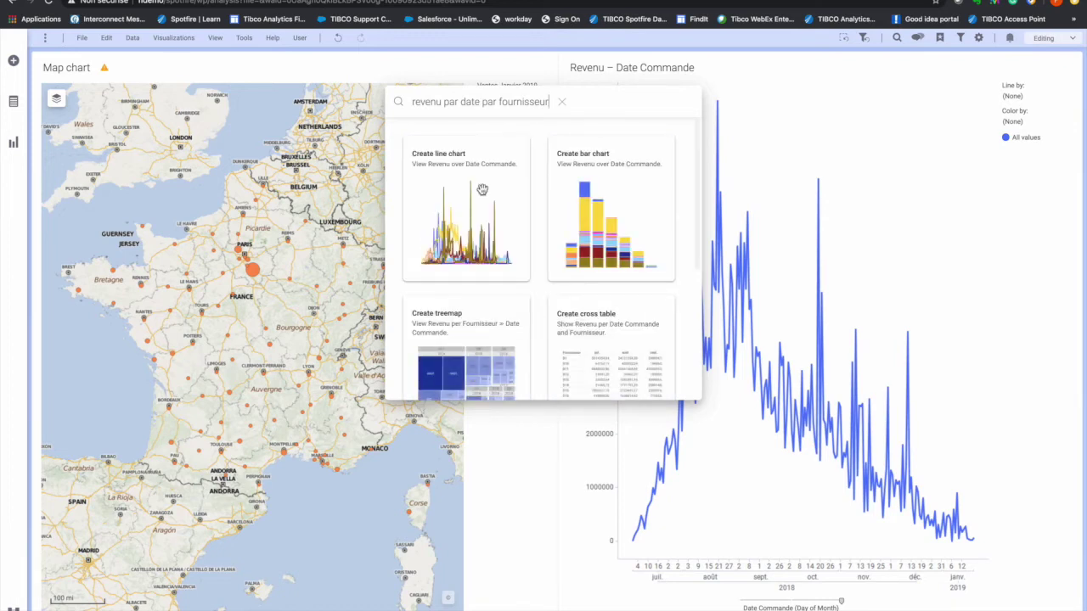
pyautogui.scroll(-5, 500, 277)
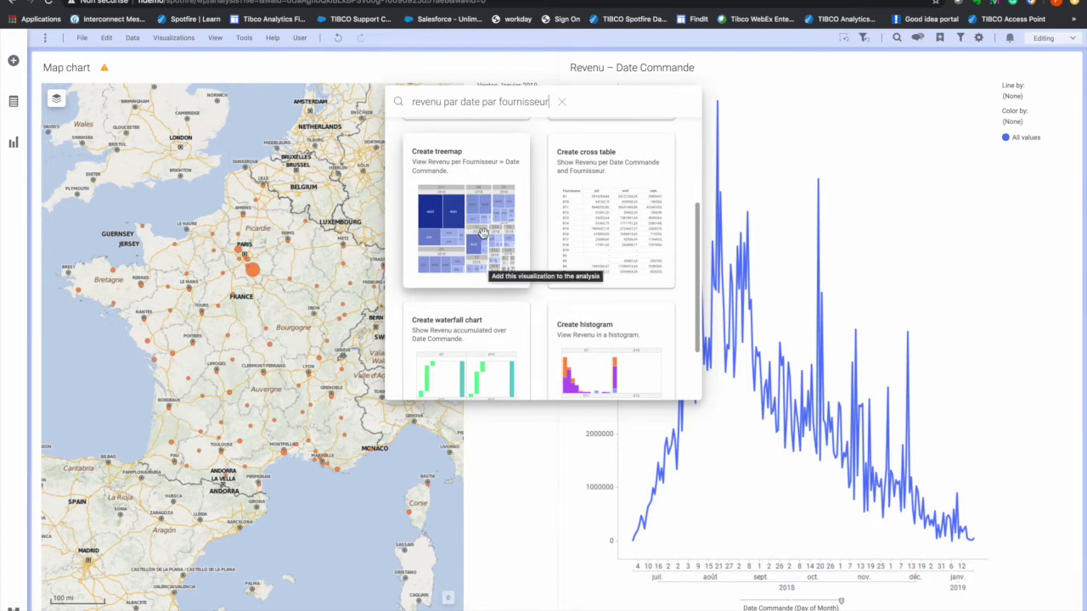
pyautogui.click(458, 231)
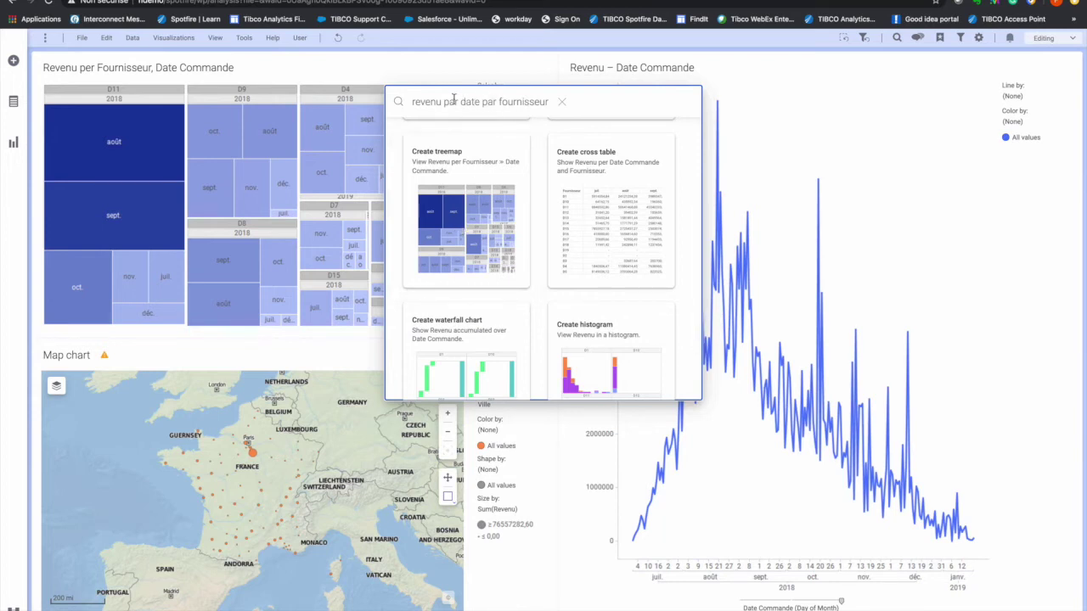
# Search for "cal", open the Add calculated column dialog from the results, and close it without adding a column.
pyautogui.click(562, 104)
pyautogui.write('cal')
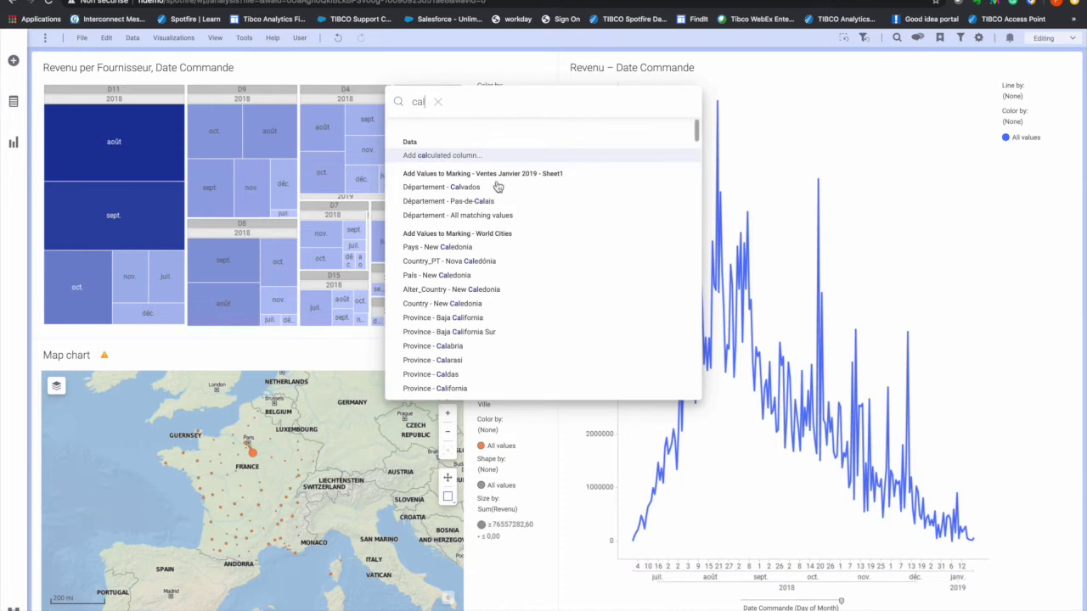
pyautogui.click(450, 157)
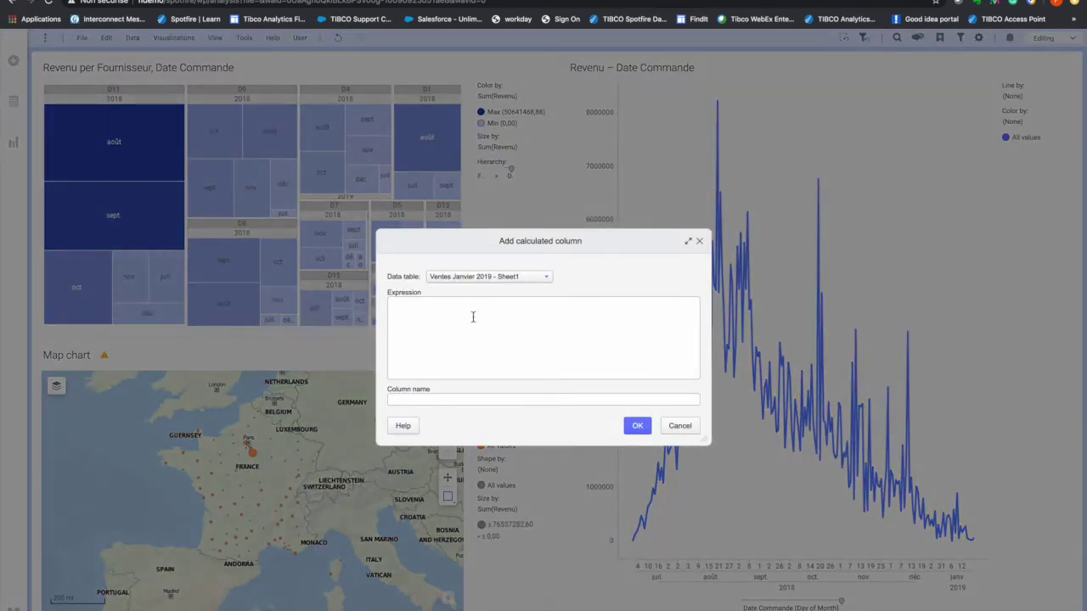
pyautogui.click(473, 316)
pyautogui.click(700, 241)
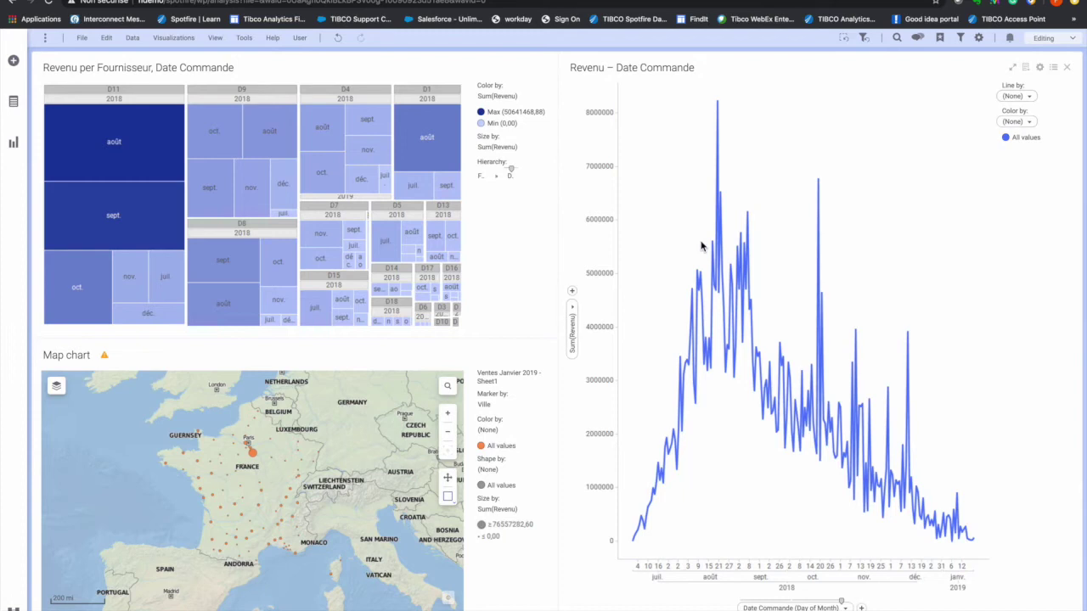
# Search for "cal" again, look over the matching commands and column values, and clear the search.
pyautogui.click(133, 37)
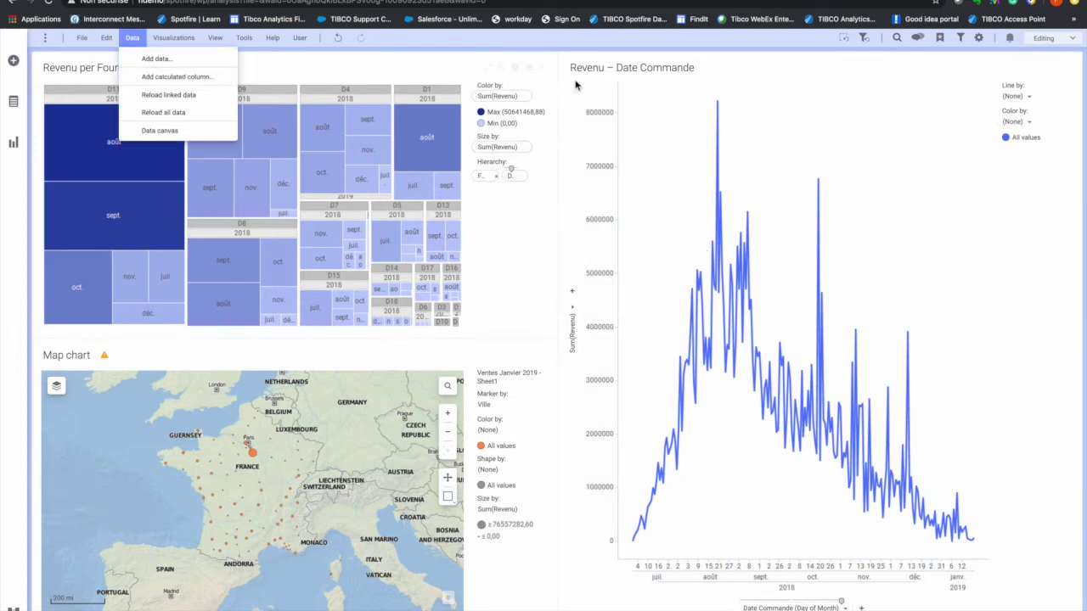
pyautogui.click(896, 37)
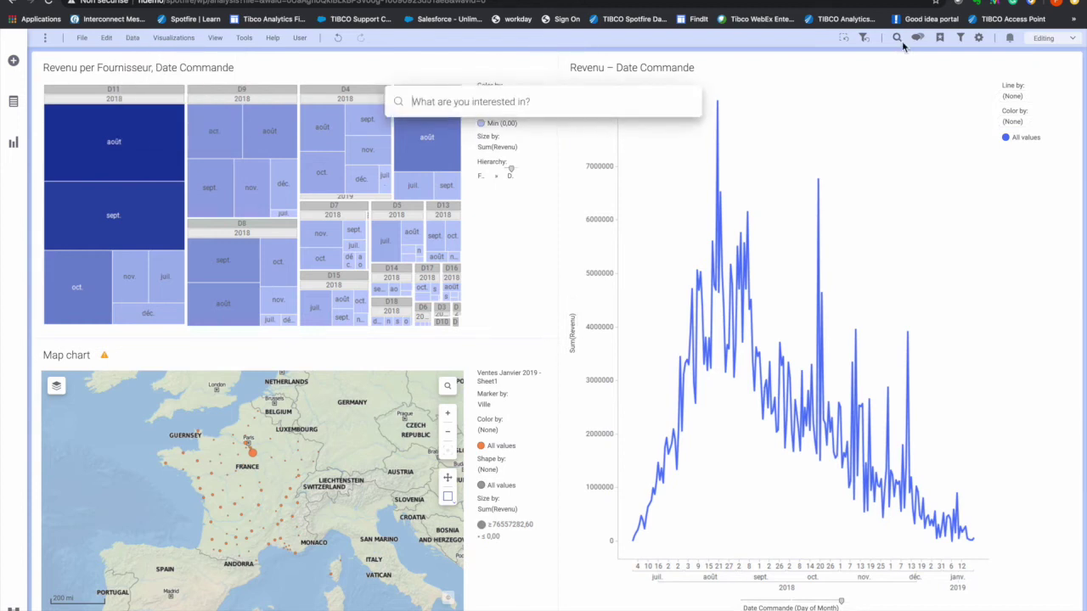
pyautogui.write('cal')
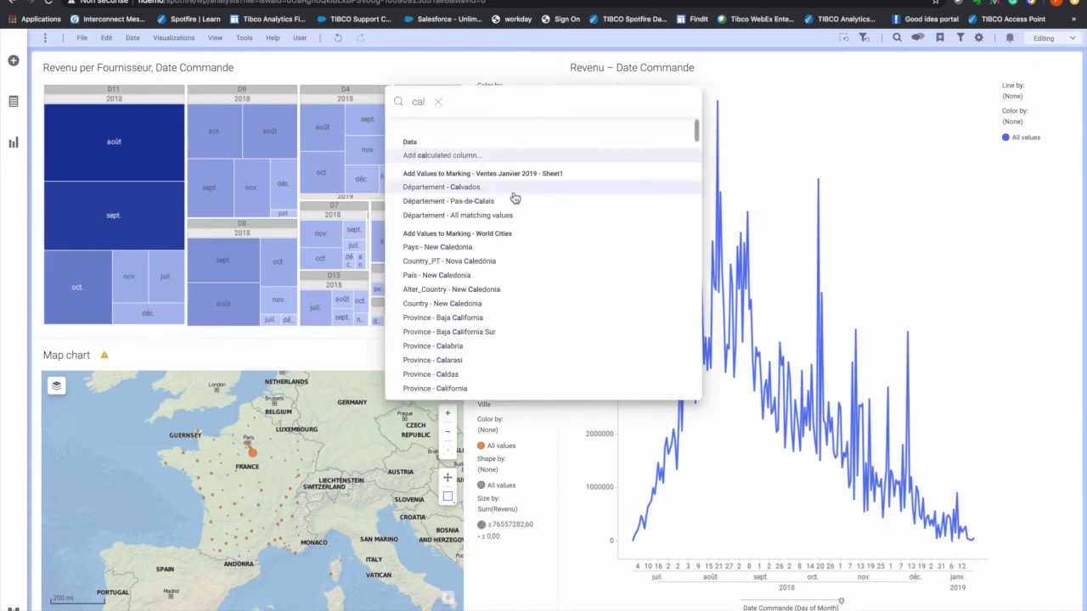
pyautogui.click(452, 194)
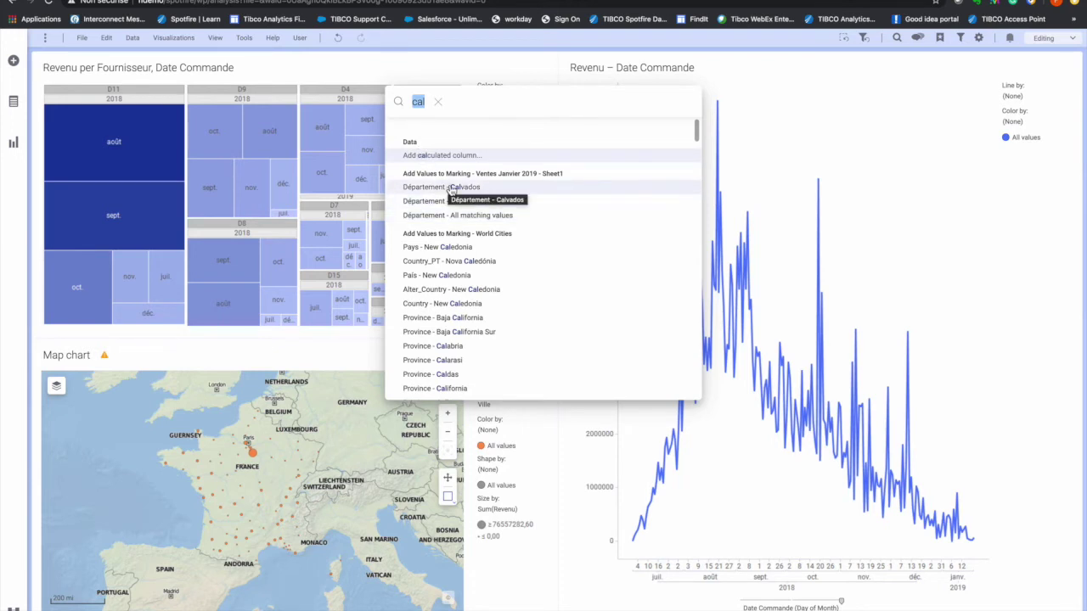
pyautogui.click(438, 101)
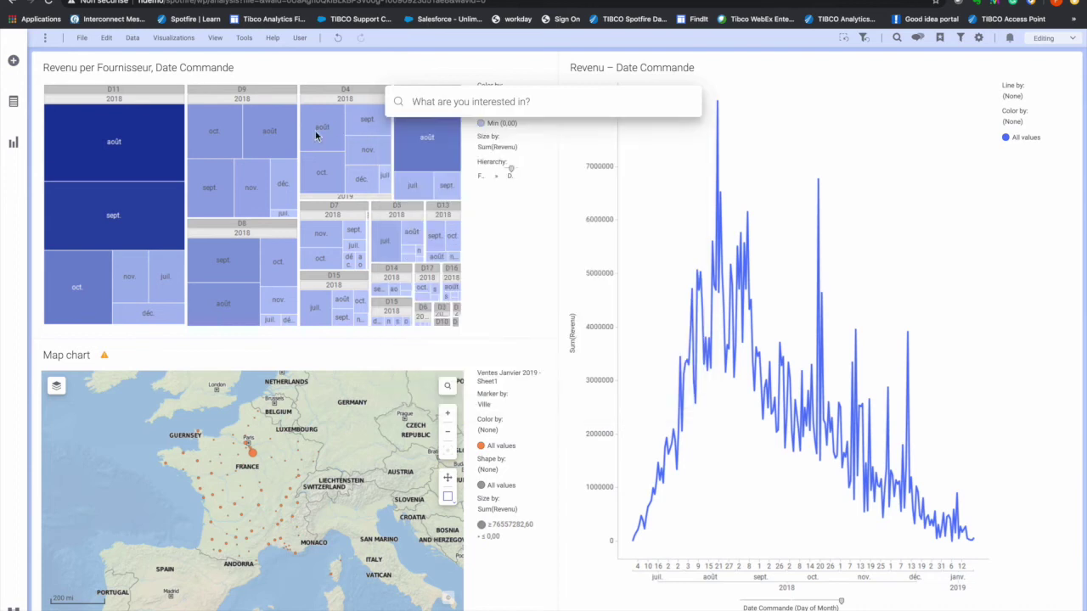
# Add the Qté livrée and Marge columns to the selection alongside Point de vente in the analysis data.
pyautogui.click(14, 103)
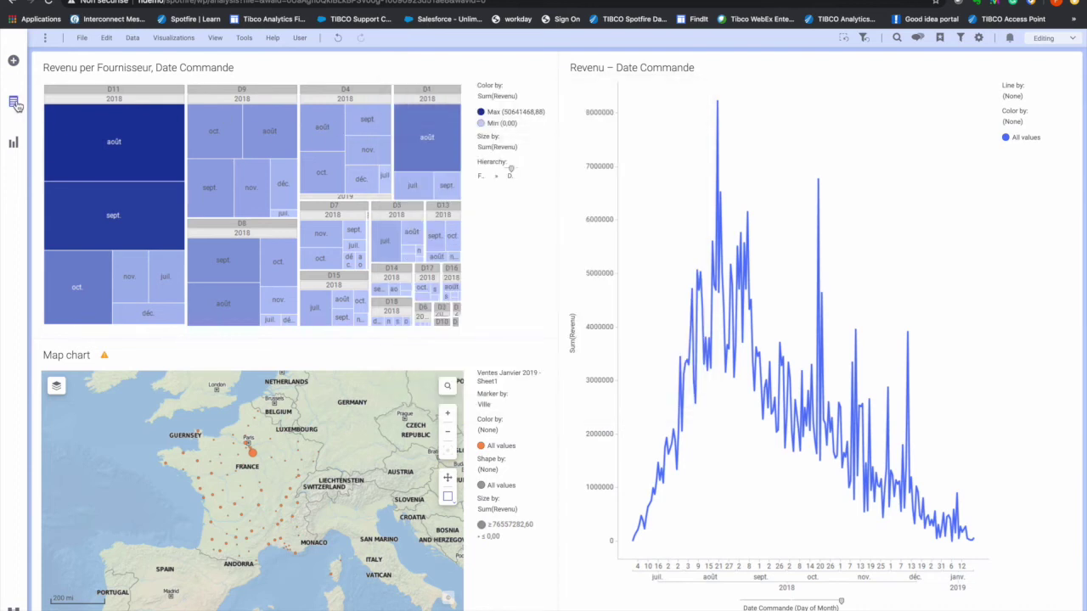
pyautogui.click(14, 102)
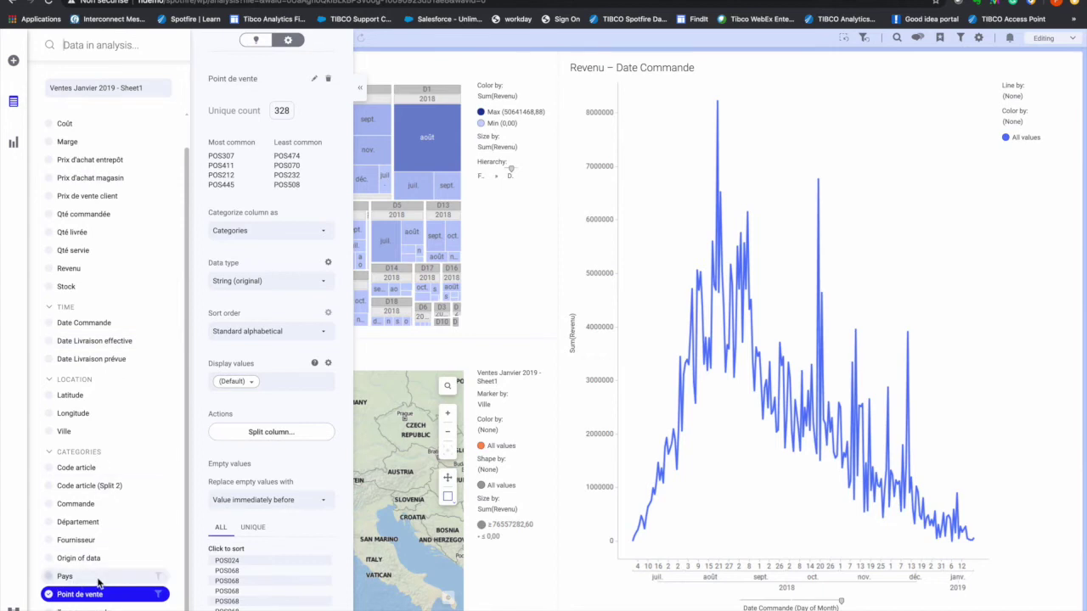
pyautogui.keyDown('ctrl'); pyautogui.click(49, 234); pyautogui.keyUp('ctrl')
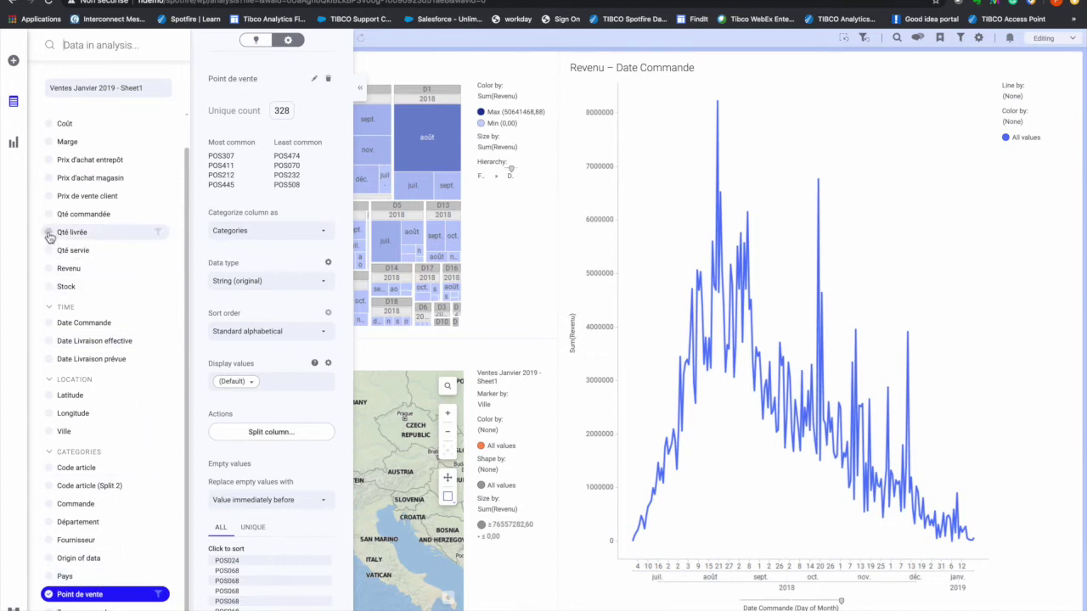
pyautogui.keyDown('ctrl'); pyautogui.click(49, 141); pyautogui.keyUp('ctrl')
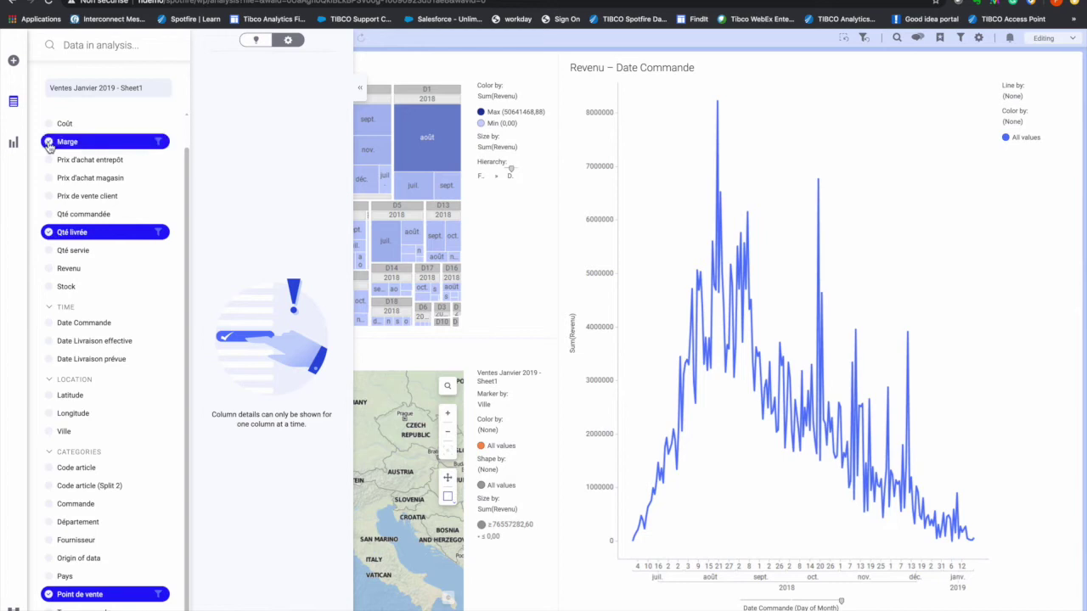
# Show the recommendations for the selected columns and add the suggested scatter plot of Qté livrée vs. Marge to the page.
pyautogui.click(256, 40)
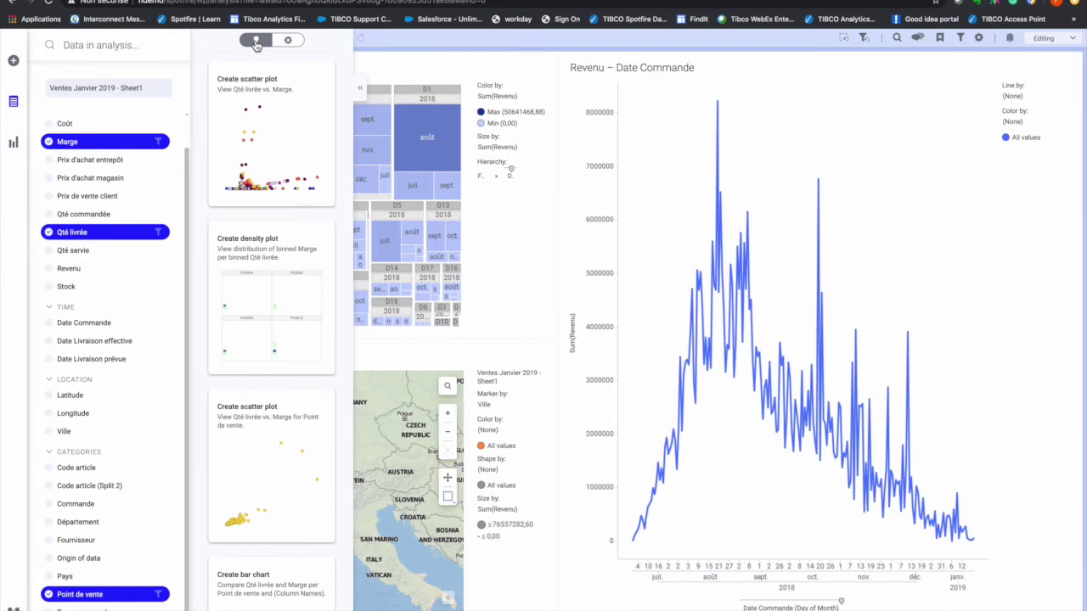
pyautogui.click(273, 196)
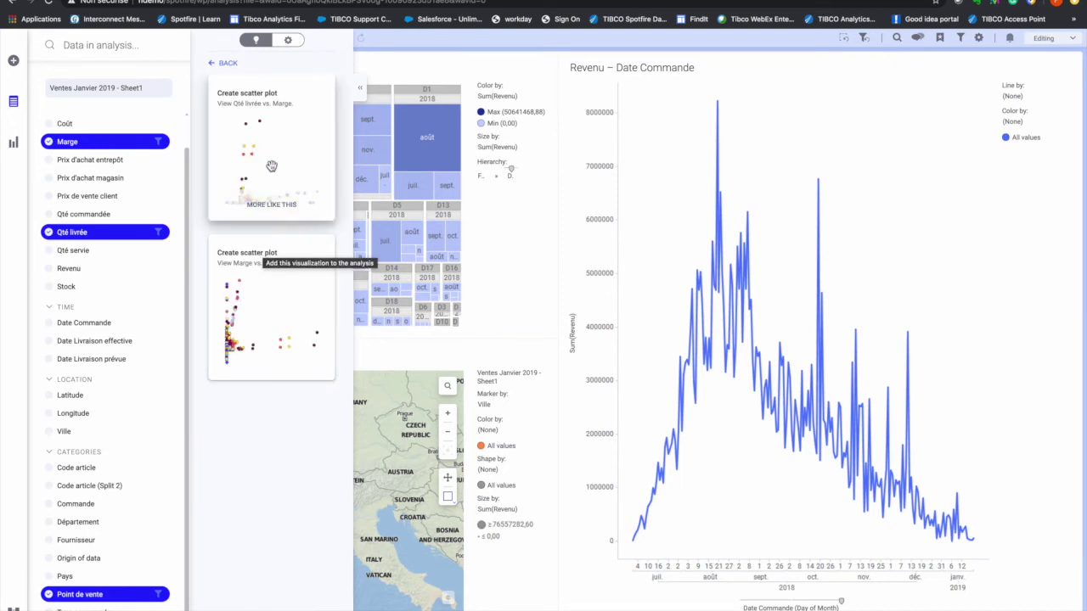
pyautogui.moveTo(272, 167); pyautogui.dragTo(827, 255)
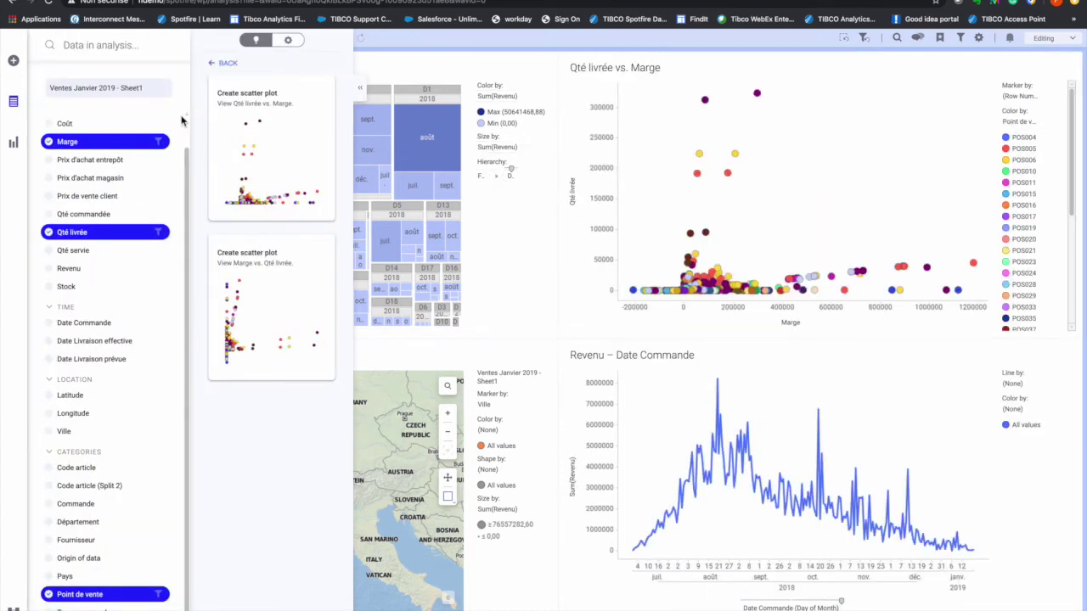
pyautogui.click(833, 207)
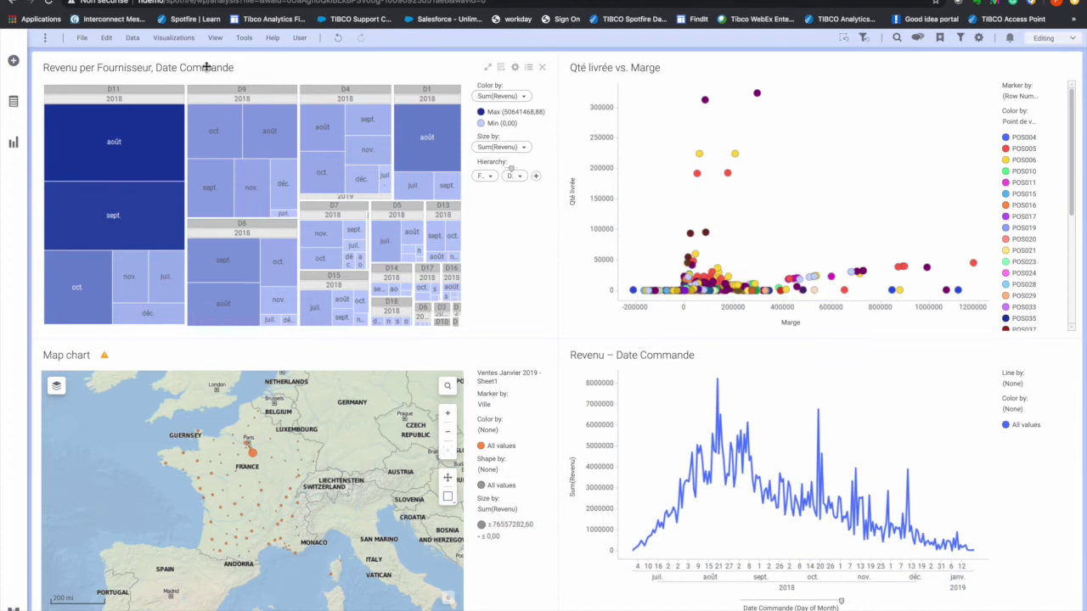
# Rearrange the page with the map at full height beside the line chart and scatter plot, and enlarge the treemap placed below those two charts.
pyautogui.moveTo(206, 67); pyautogui.dragTo(796, 575)
pyautogui.moveTo(747, 350); pyautogui.dragTo(685, 212)
pyautogui.moveTo(685, 212); pyautogui.dragTo(684, 213)
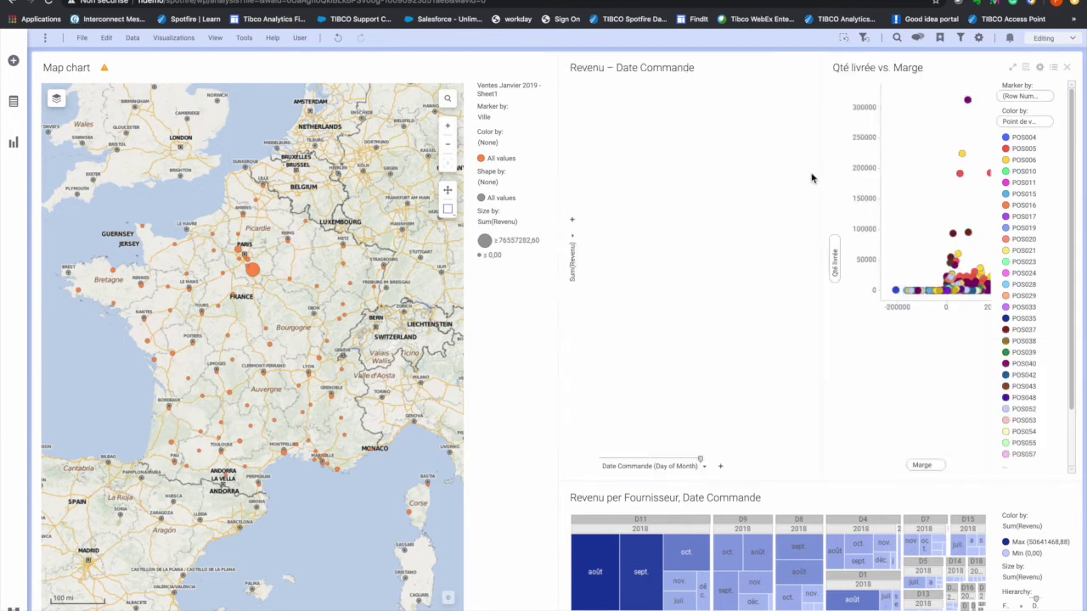
pyautogui.click(792, 69)
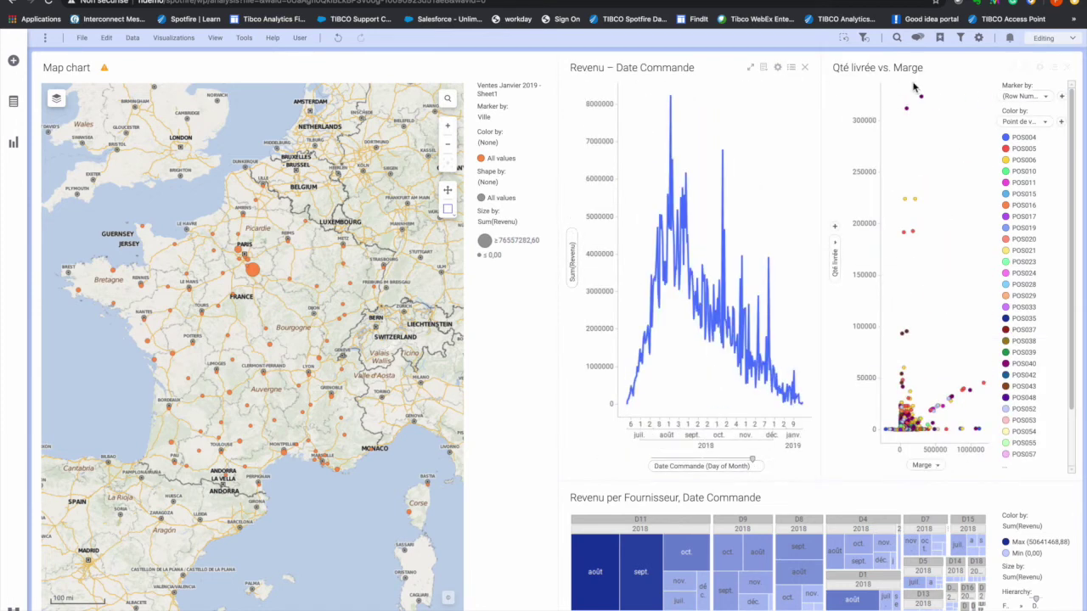
pyautogui.click(1053, 68)
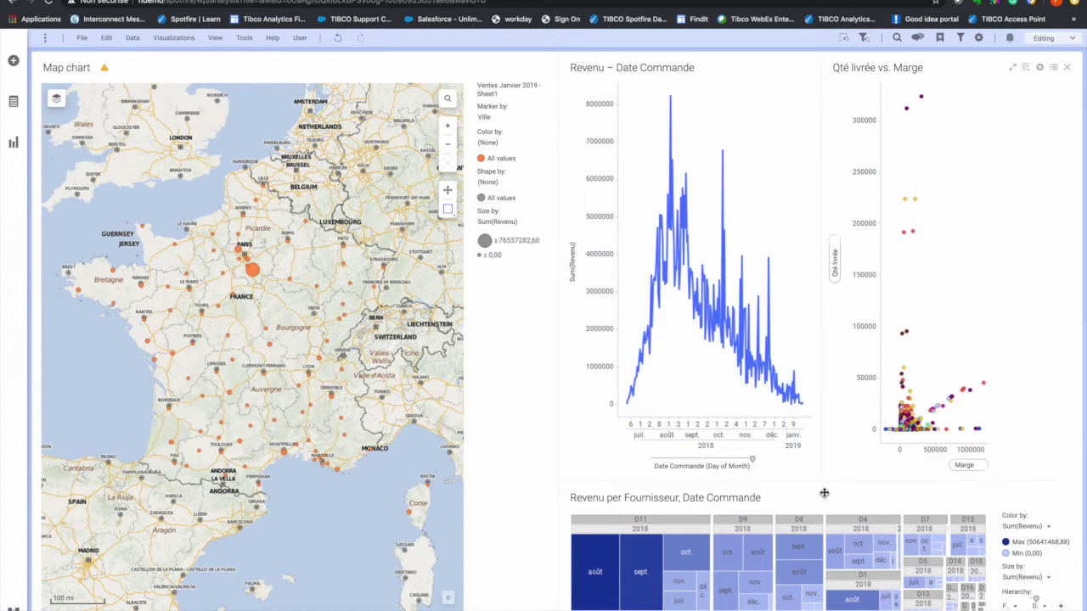
pyautogui.moveTo(822, 482); pyautogui.dragTo(816, 357)
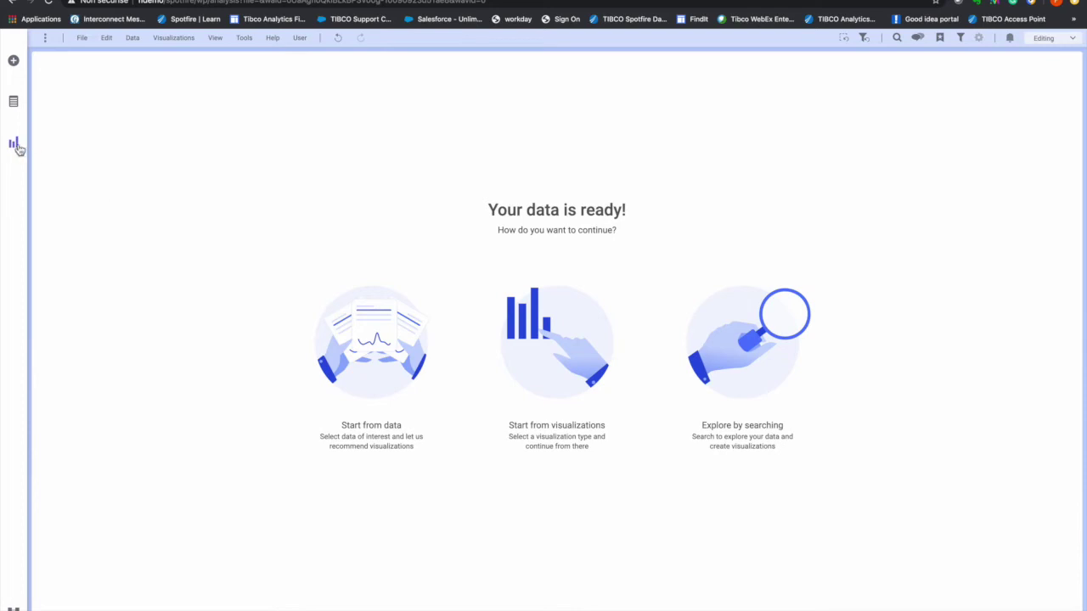
# Start the empty page from the visualization types and add a map chart to it.
pyautogui.click(551, 330)
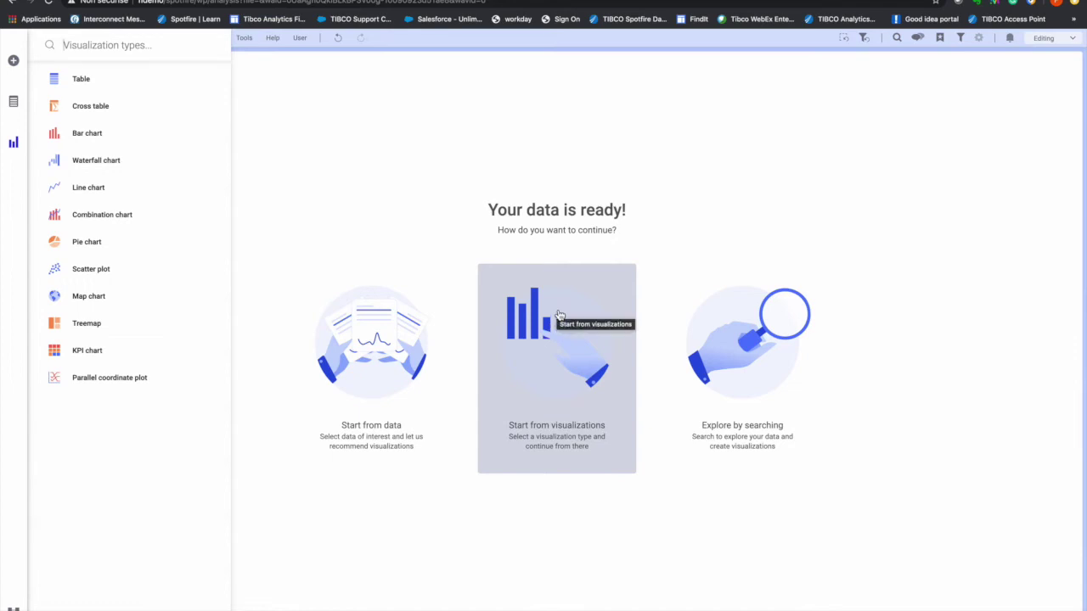
pyautogui.click(436, 214)
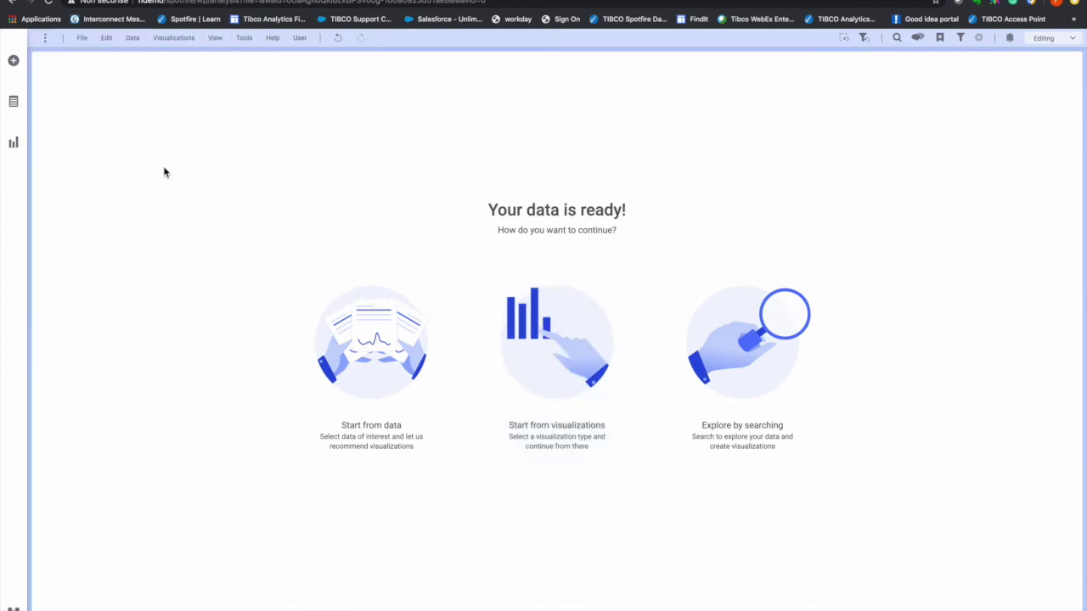
pyautogui.click(14, 146)
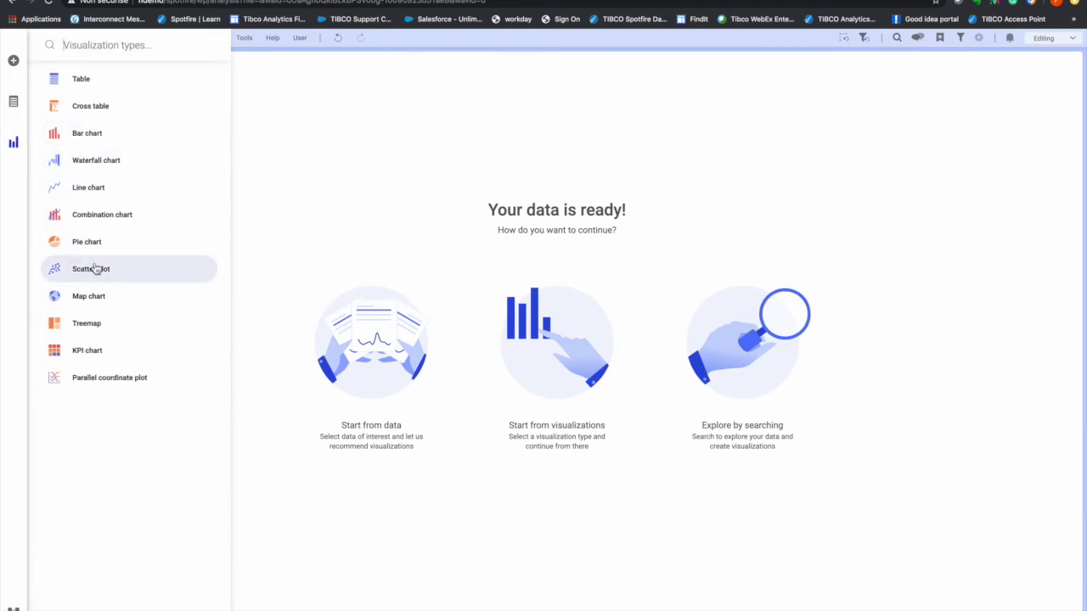
pyautogui.click(96, 301)
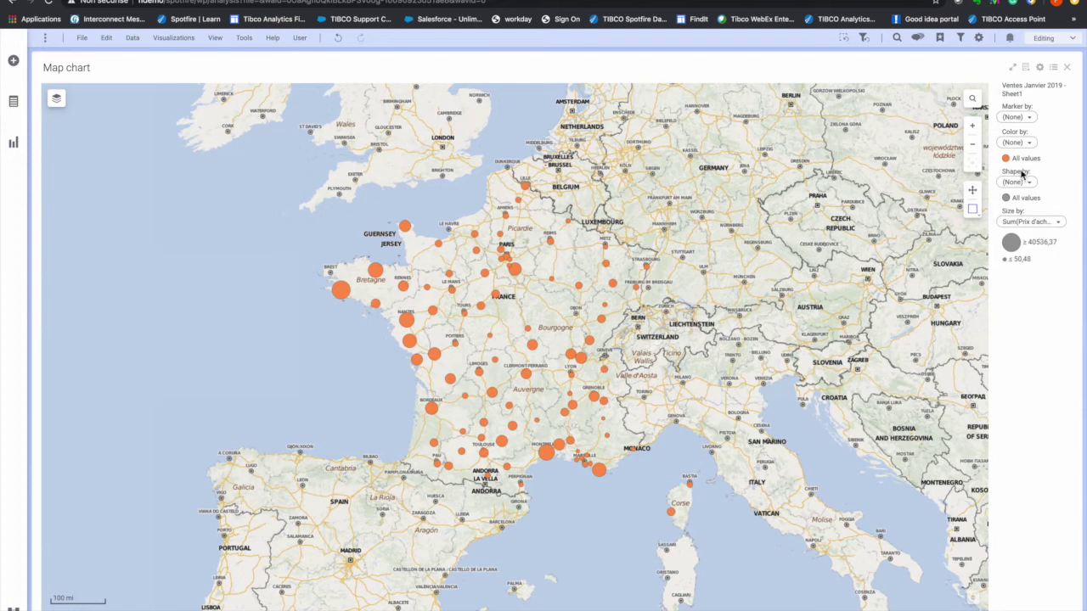
# Size the map chart's markers by Revenu and color them by Marge.
pyautogui.click(15, 102)
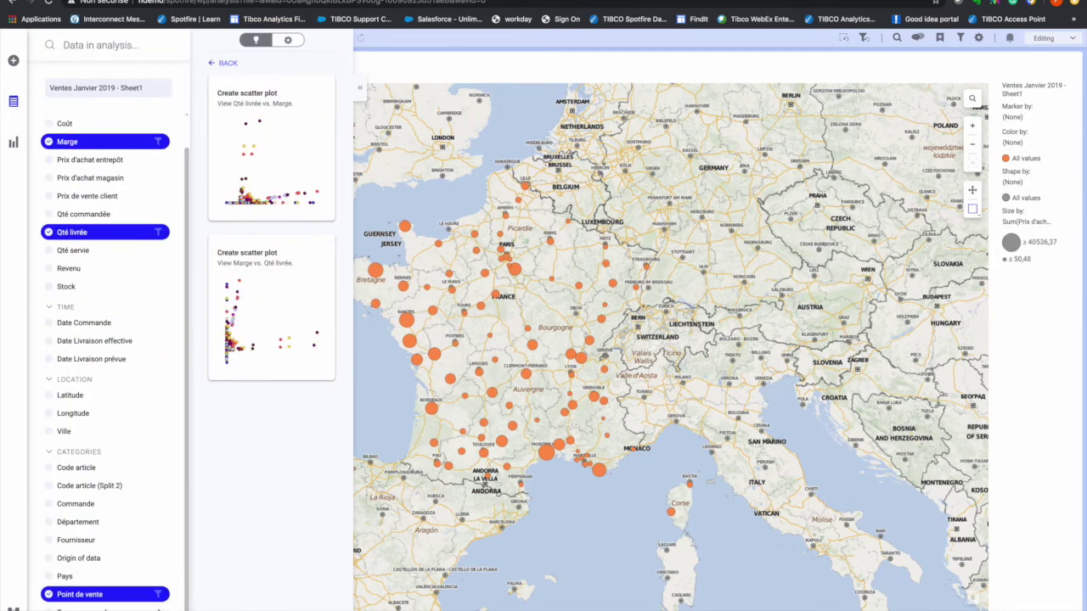
pyautogui.press('Escape')
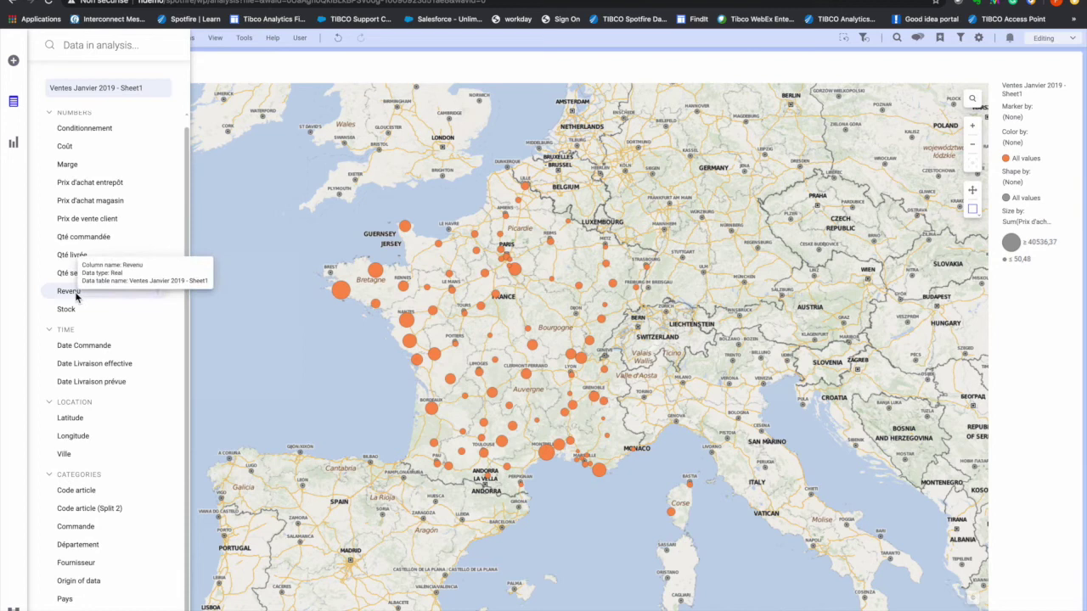
pyautogui.moveTo(76, 295); pyautogui.dragTo(459, 353)
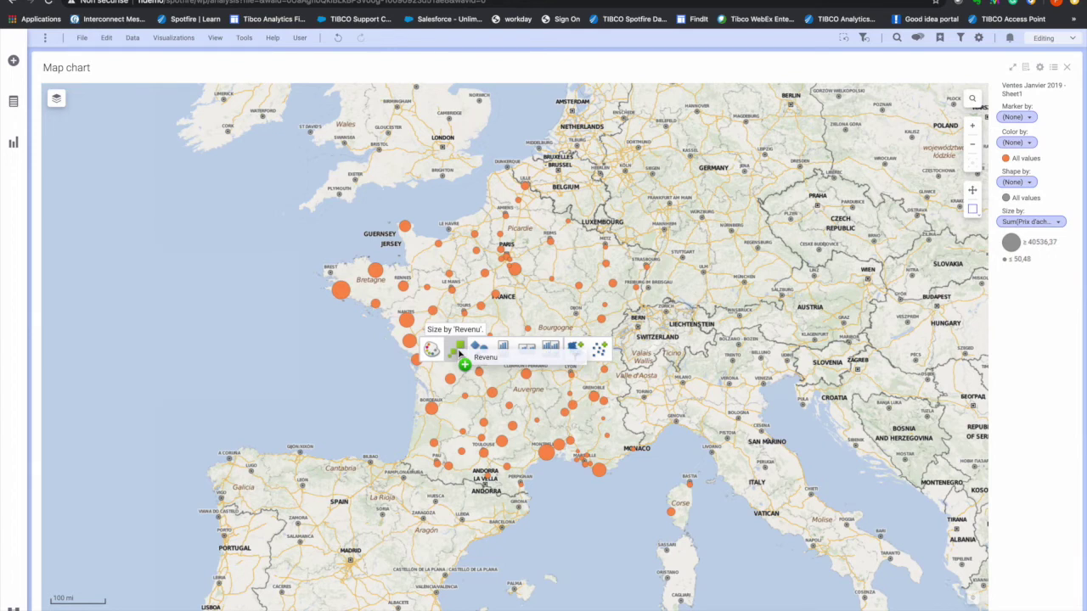
pyautogui.moveTo(459, 353)
pyautogui.mouseDown()
pyautogui.moveTo(569, 351)
pyautogui.moveTo(458, 346)
pyautogui.moveTo(454, 357)
pyautogui.mouseUp()
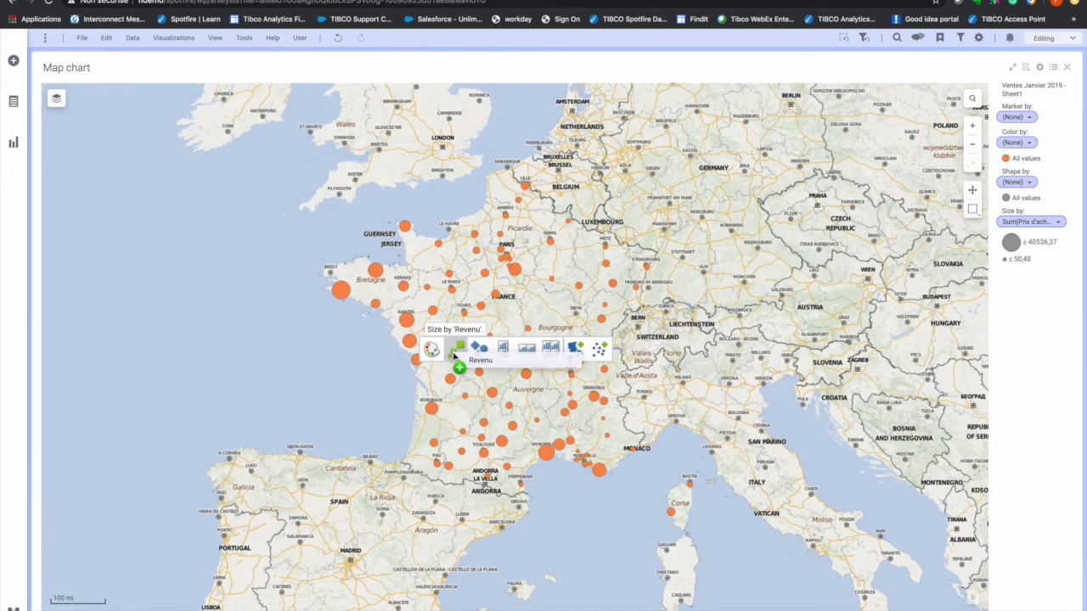
pyautogui.moveTo(454, 356); pyautogui.dragTo(456, 348)
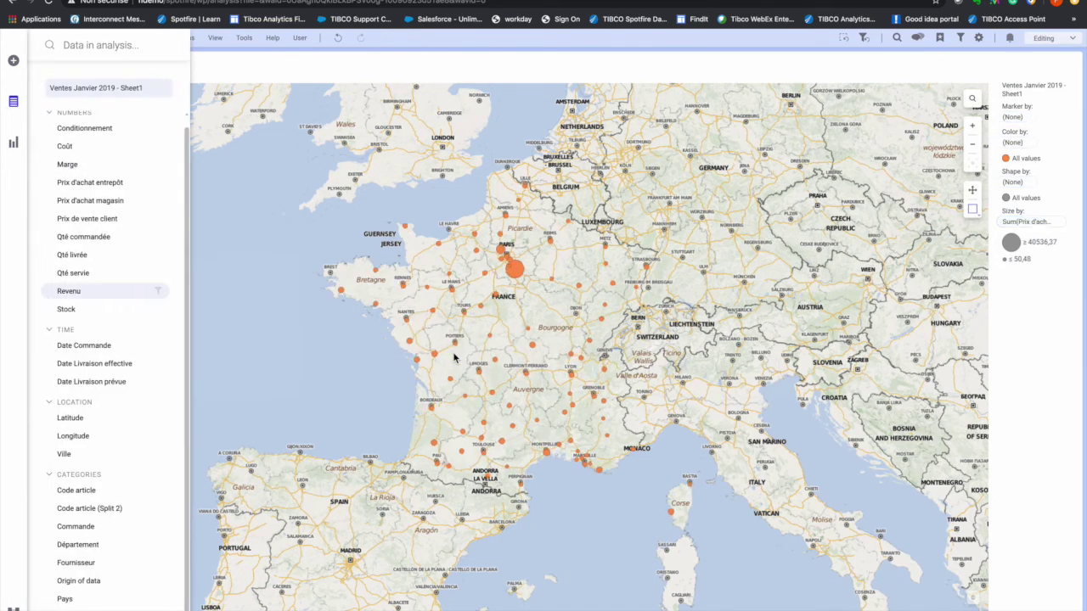
pyautogui.moveTo(80, 167); pyautogui.dragTo(1017, 142)
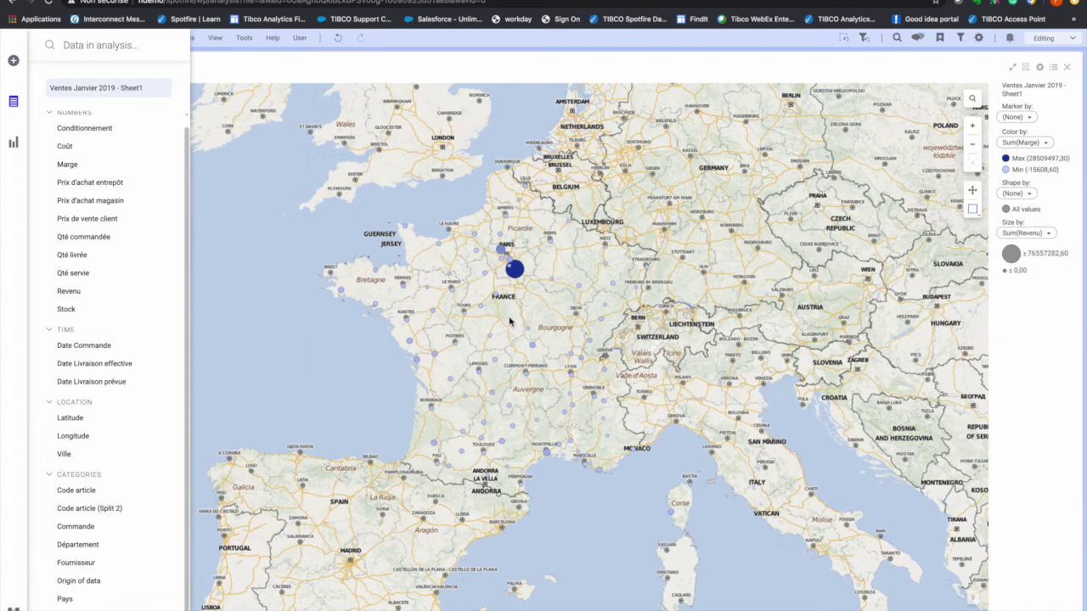
pyautogui.click(363, 341)
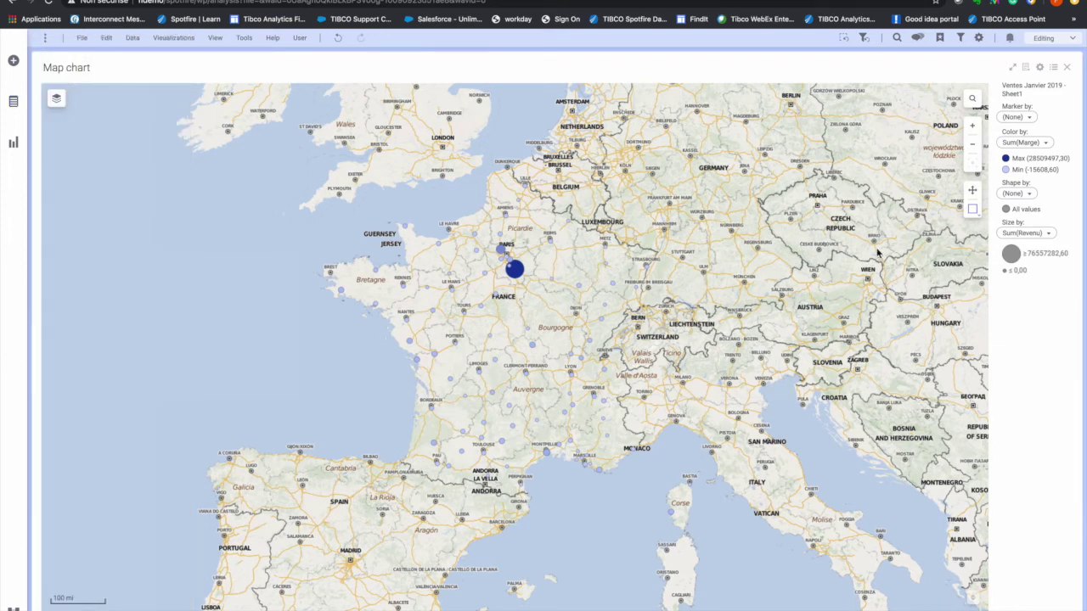
# Mark the points in western France on the map with the circular marking tool.
pyautogui.moveTo(979, 218)
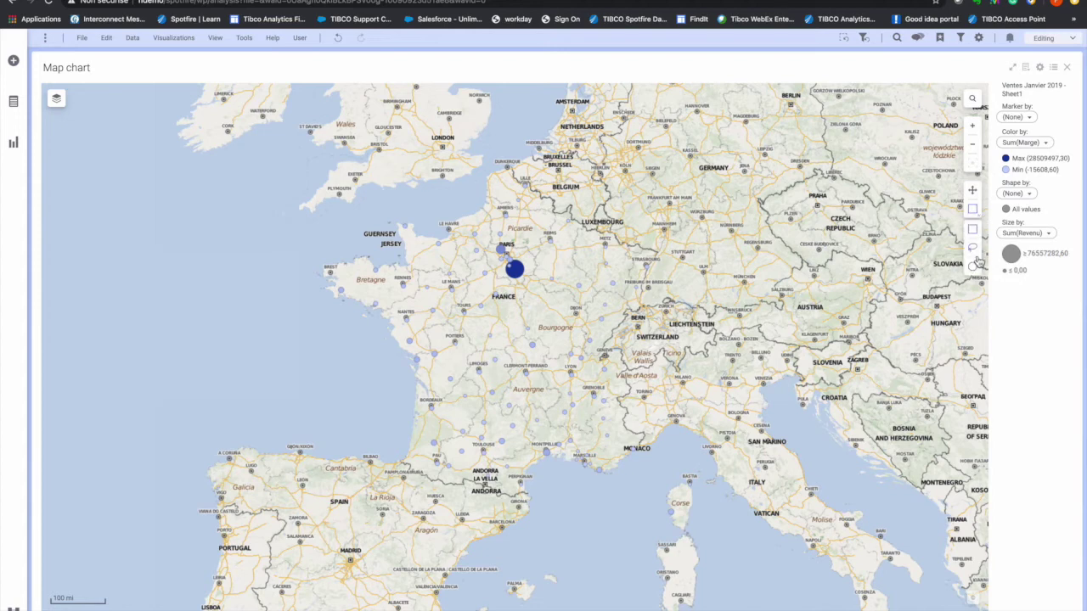
pyautogui.click(972, 247)
pyautogui.moveTo(977, 222)
pyautogui.click(972, 265)
pyautogui.moveTo(362, 329); pyautogui.dragTo(548, 443)
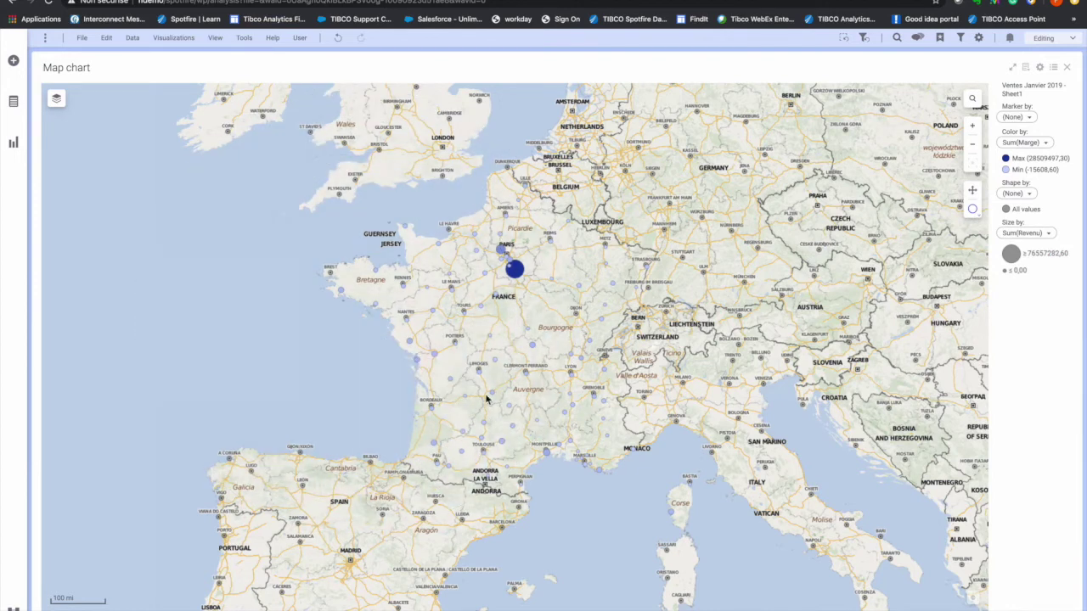
pyautogui.moveTo(327, 303); pyautogui.dragTo(529, 344)
# Create a treemap details visualization from the map chart for the marked points.
pyautogui.rightClick(436, 336)
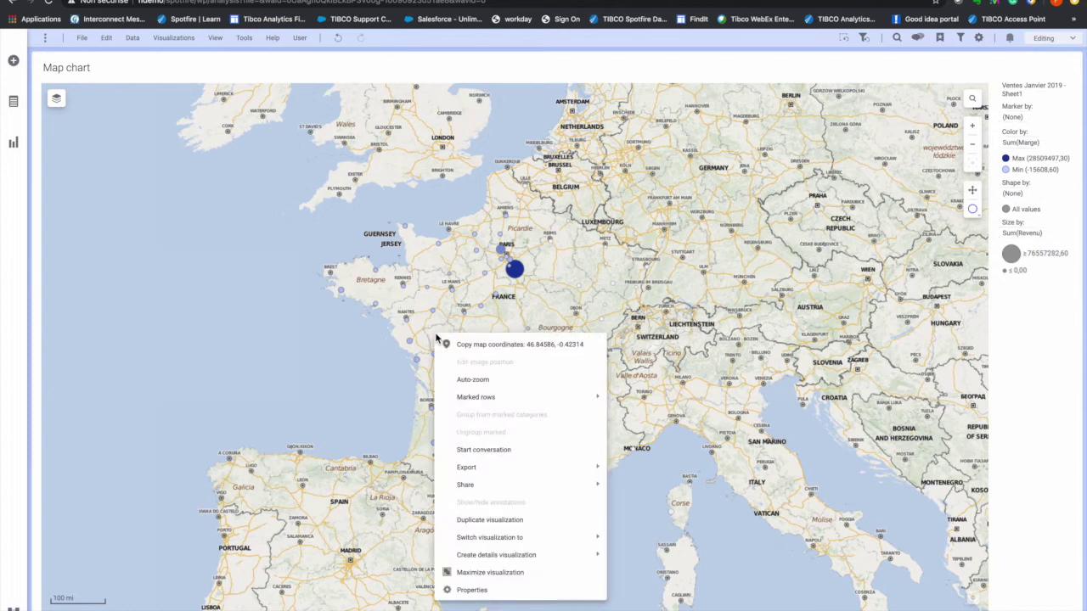
pyautogui.moveTo(479, 556)
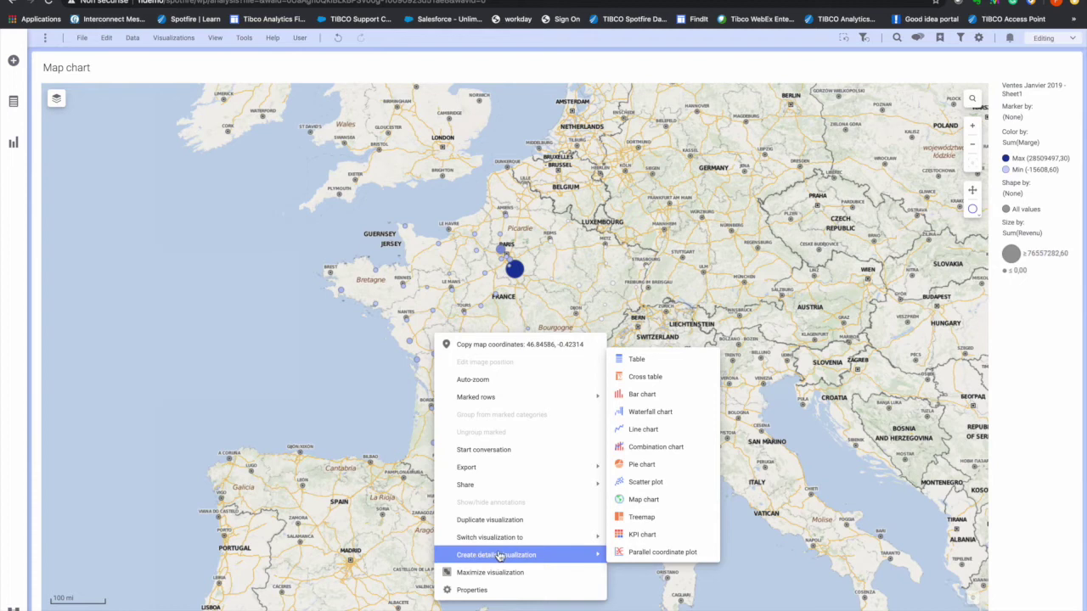
pyautogui.click(668, 516)
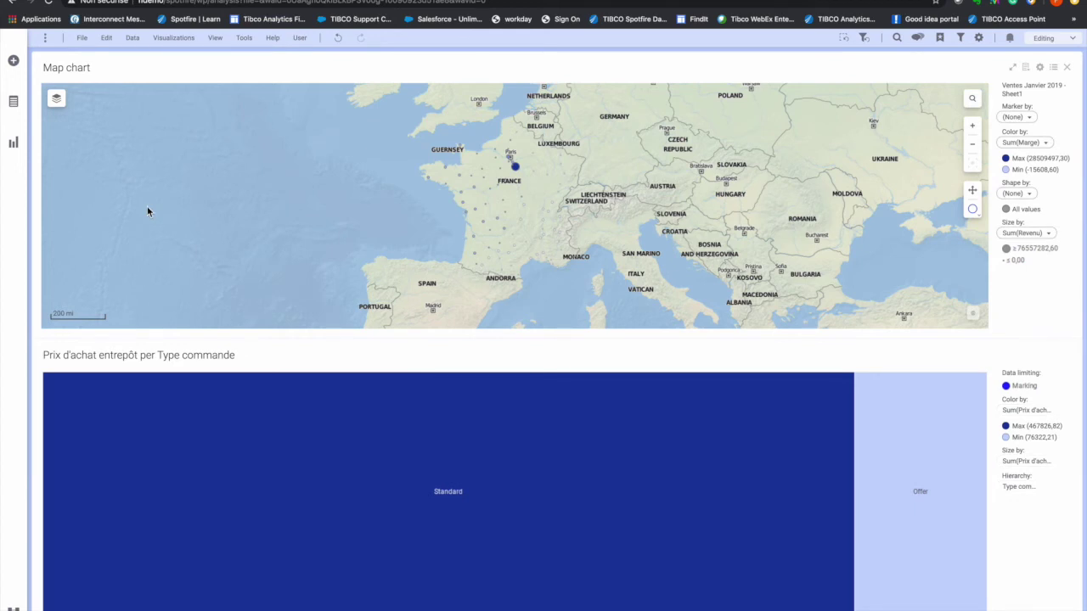
# Search the analysis columns for "cate", clear the search, and look over the files and data options without adding anything.
pyautogui.click(13, 101)
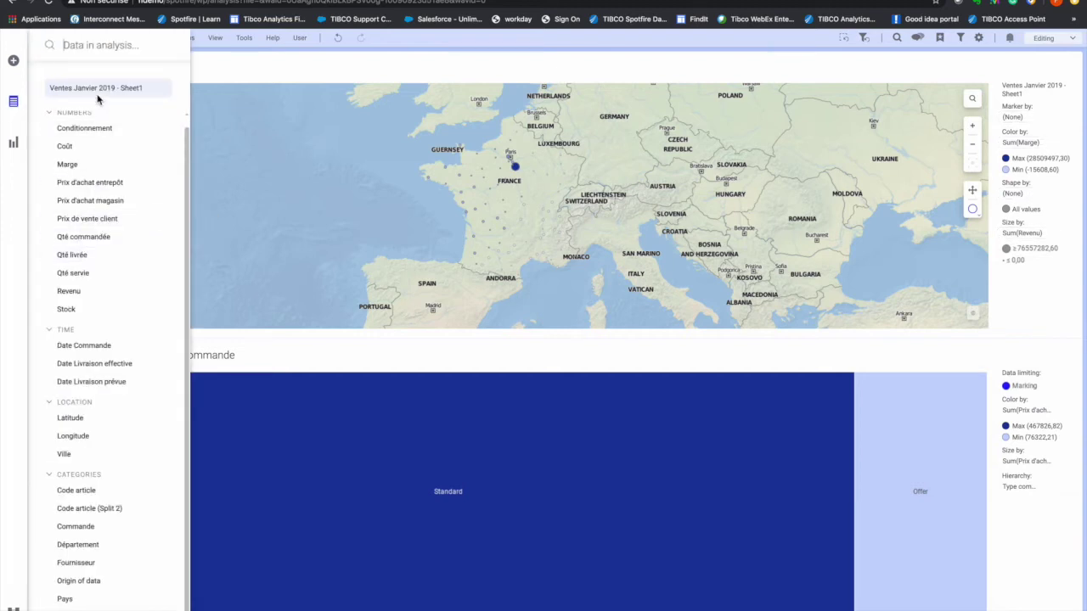
pyautogui.click(86, 47)
pyautogui.write('cate')
pyautogui.click(95, 45)
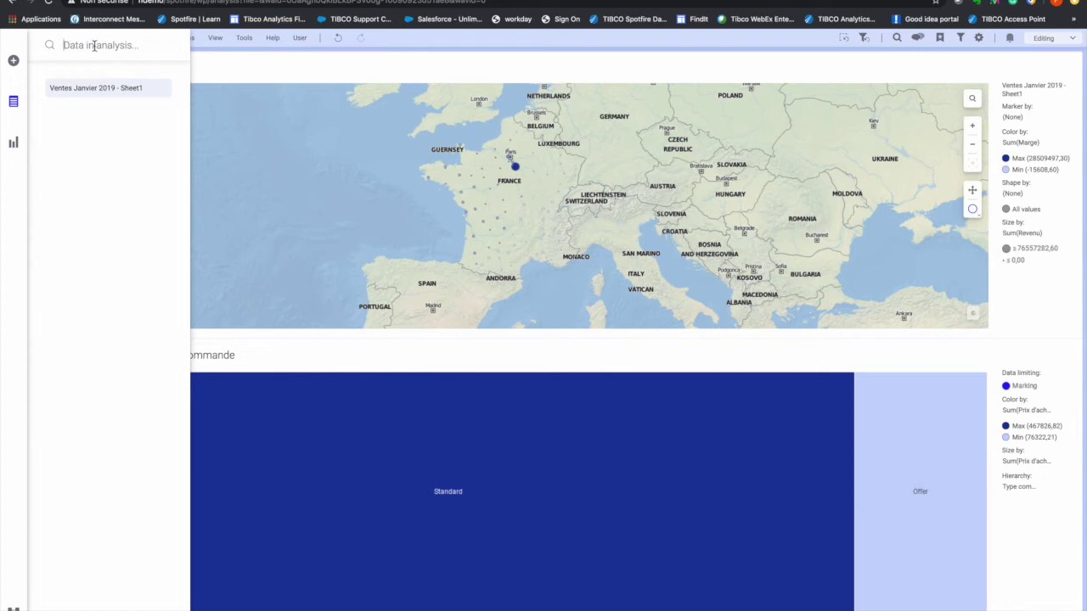
pyautogui.click(13, 62)
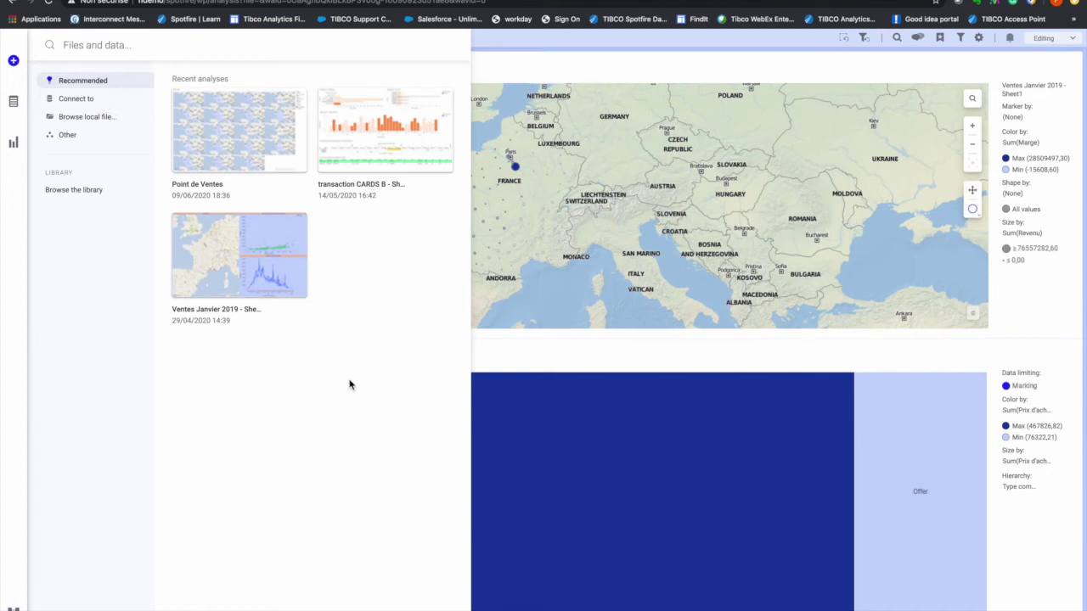
pyautogui.click(531, 359)
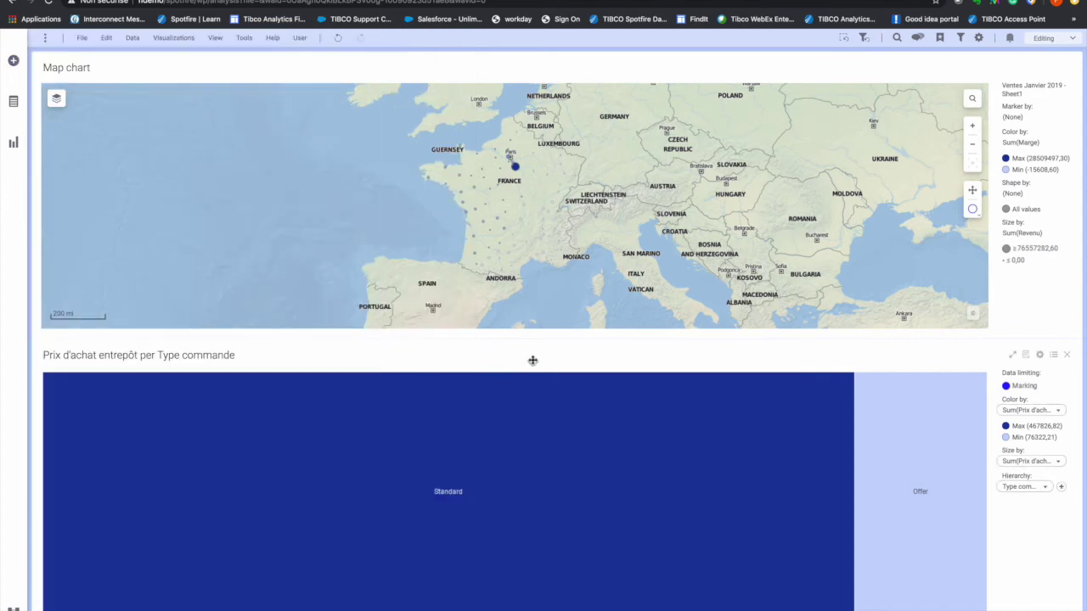
# Open the data canvas and view the source information of the Ventes Janvier 2019.xlsx node.
pyautogui.click(14, 607)
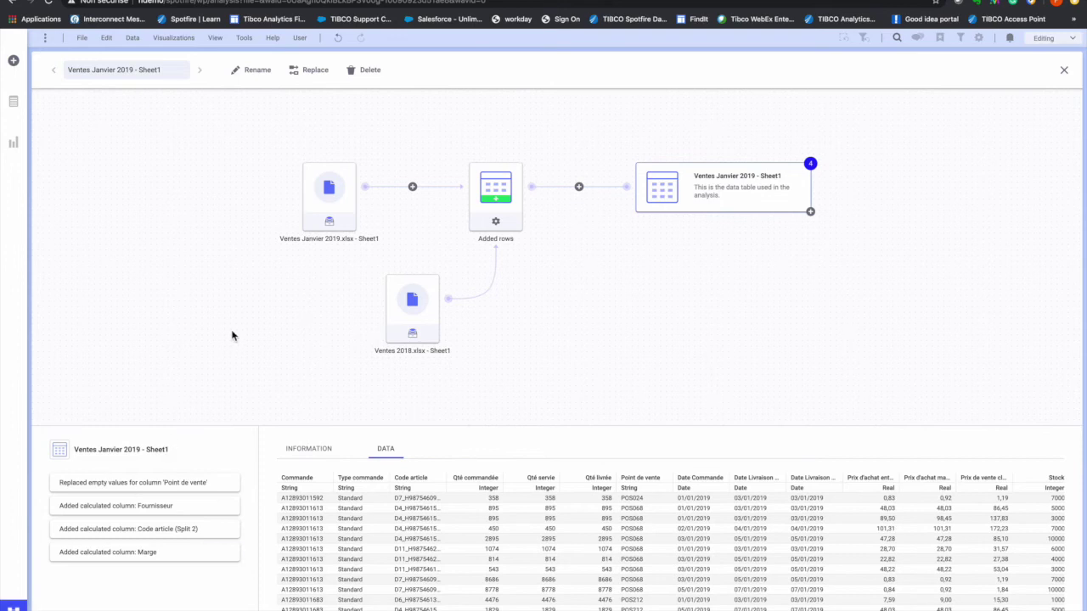
pyautogui.click(329, 202)
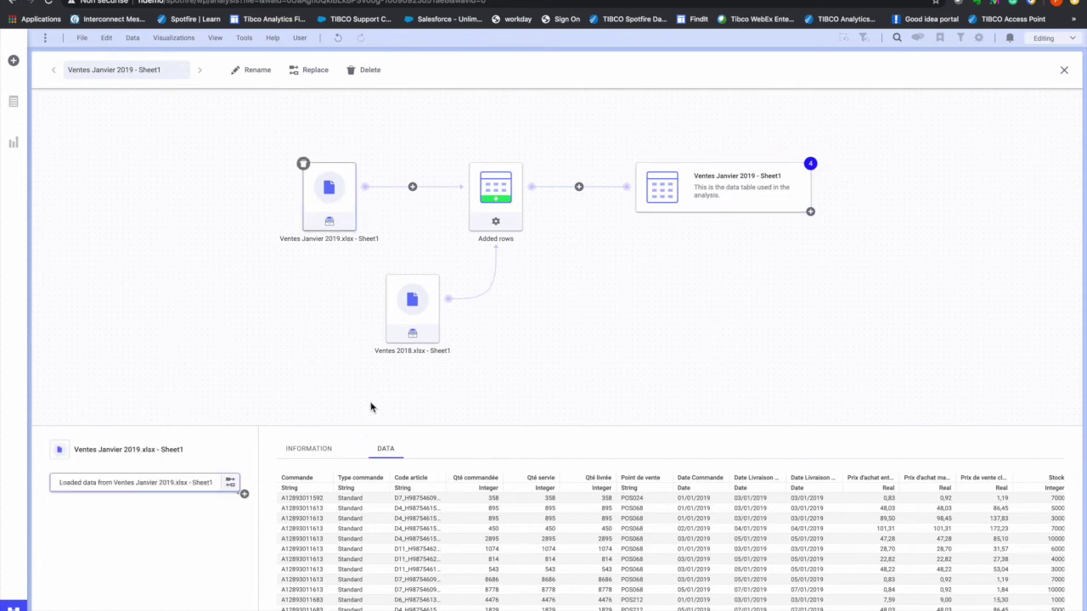
pyautogui.click(312, 449)
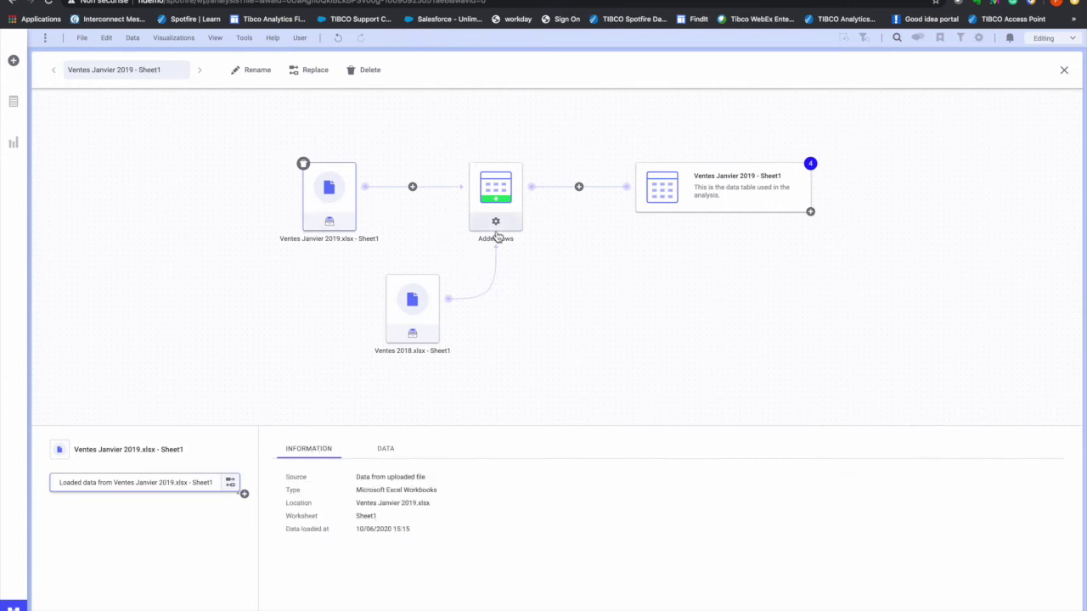
# View the Ventes 2018.xlsx source node, and choose Referentiel articles.csv as the source of columns added after the Added rows node.
pyautogui.click(415, 310)
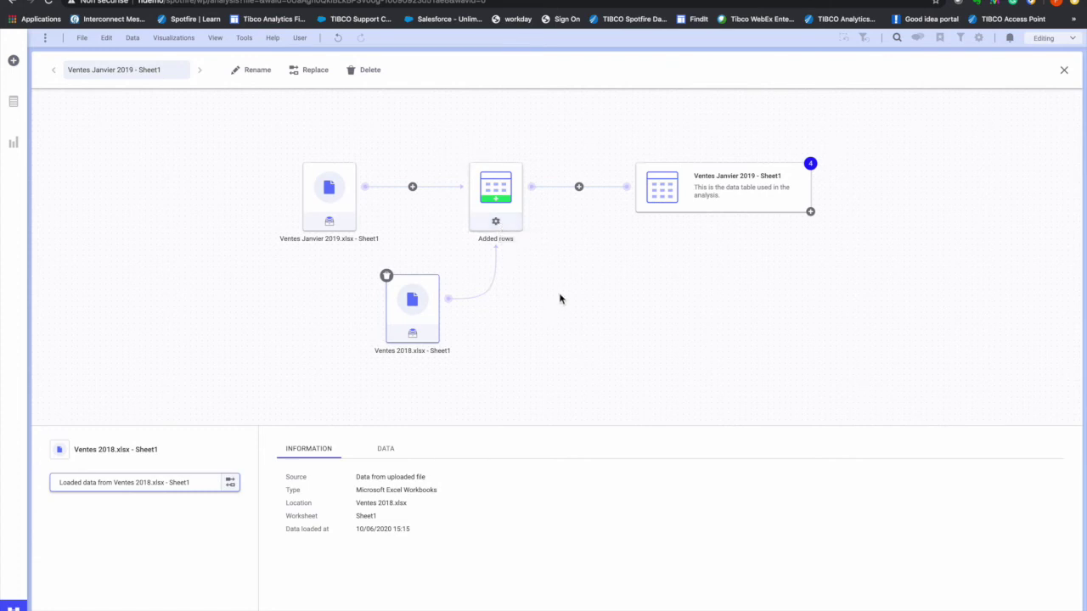
pyautogui.click(580, 188)
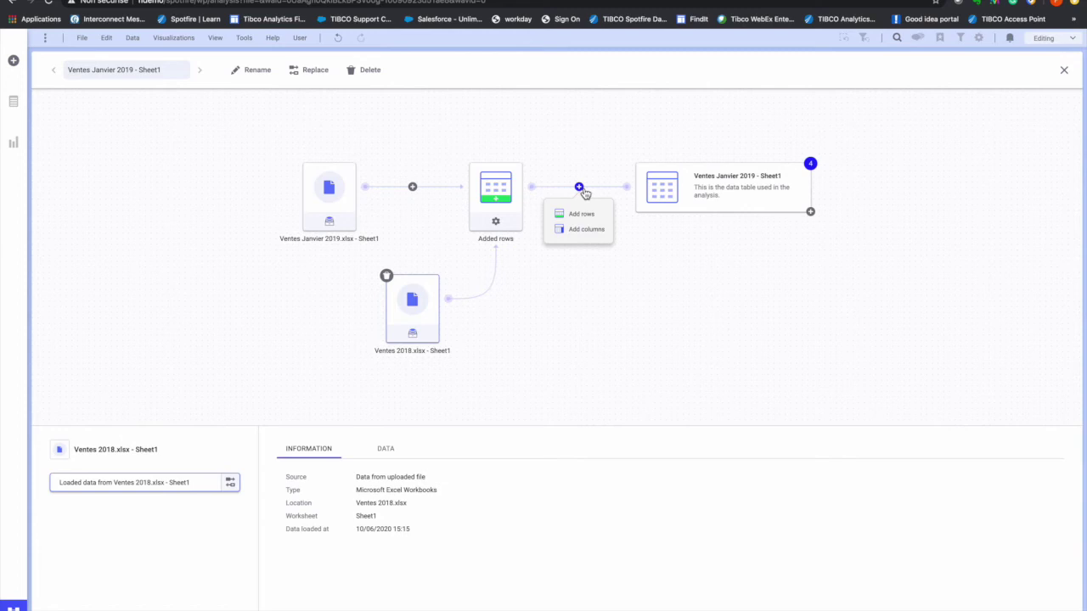
pyautogui.click(589, 231)
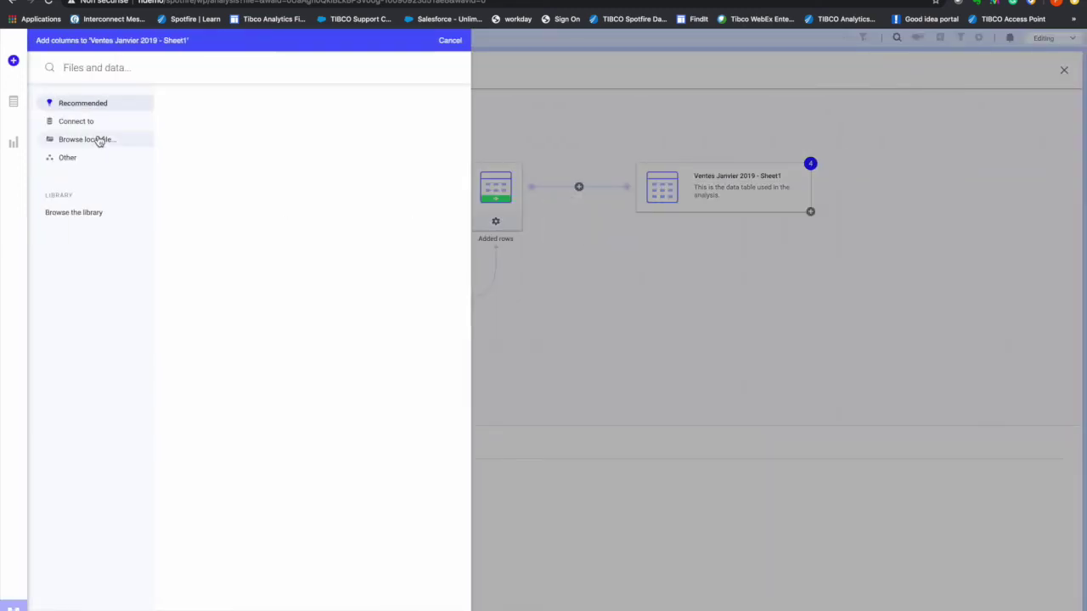
pyautogui.click(87, 141)
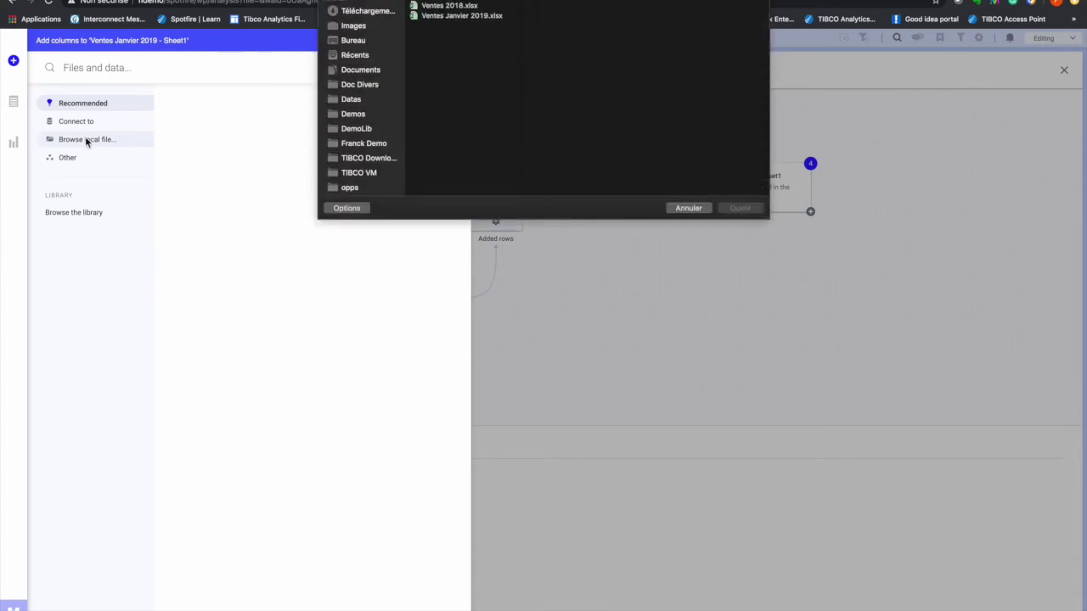
pyautogui.click(454, 4)
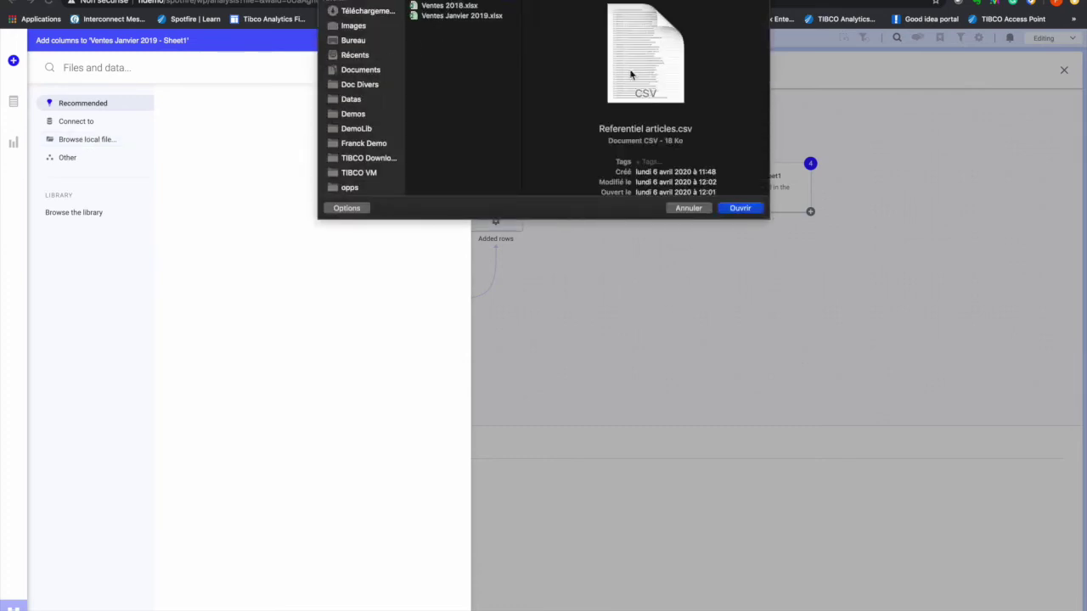
pyautogui.click(744, 211)
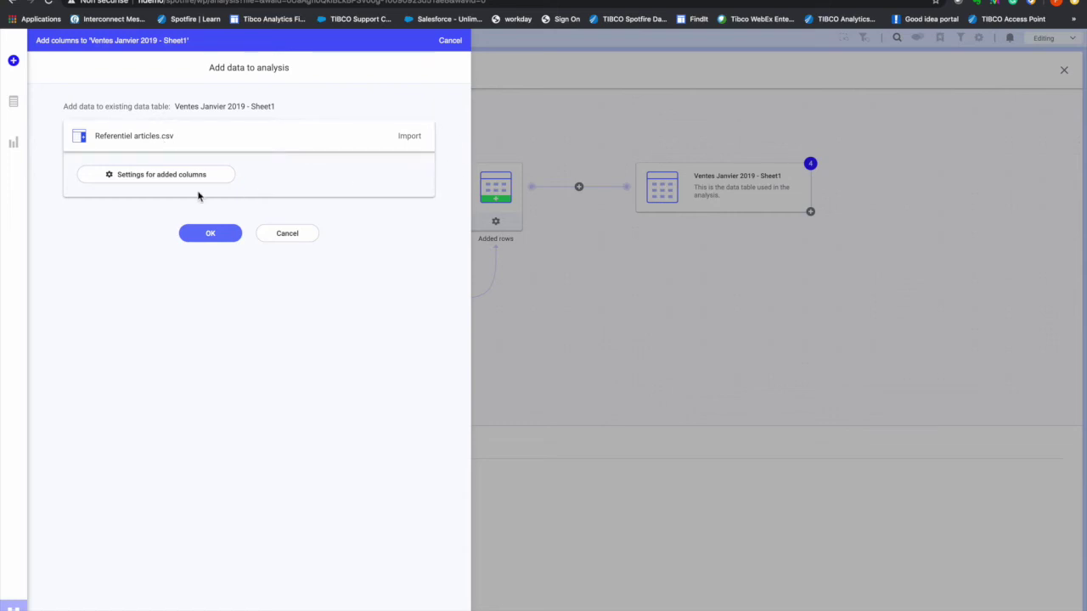
# Review the Code article match, the included new columns and the options for adding another match in the added-columns settings.
pyautogui.click(159, 176)
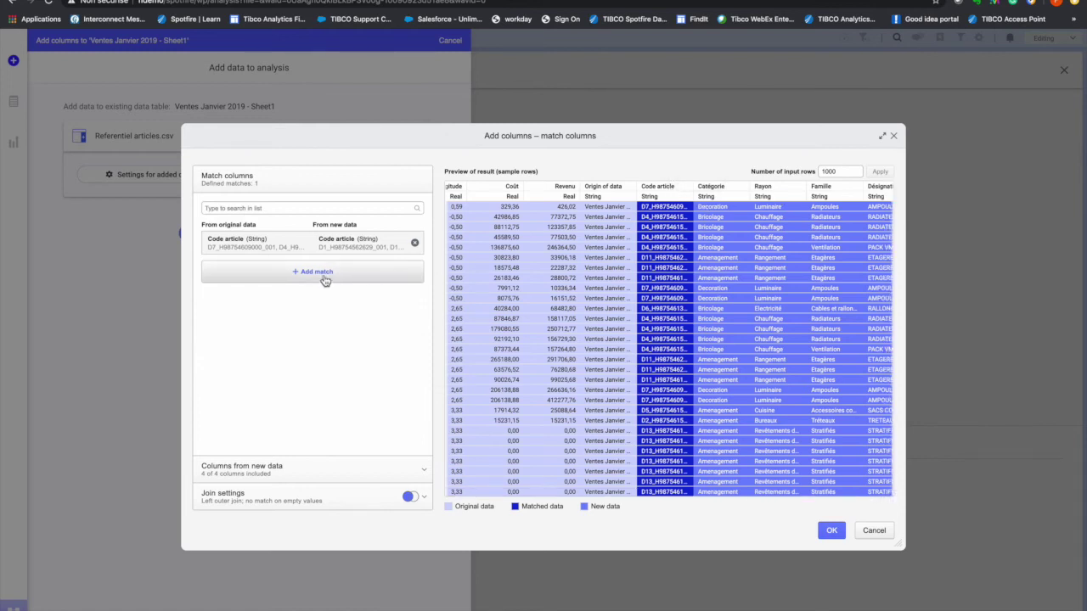
pyautogui.click(259, 469)
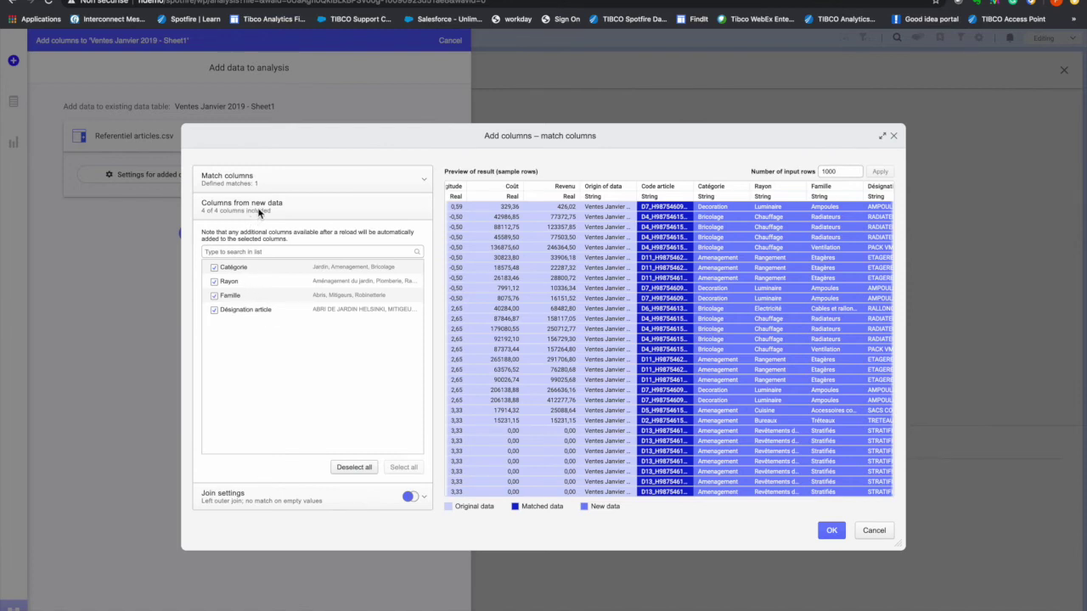
pyautogui.click(268, 176)
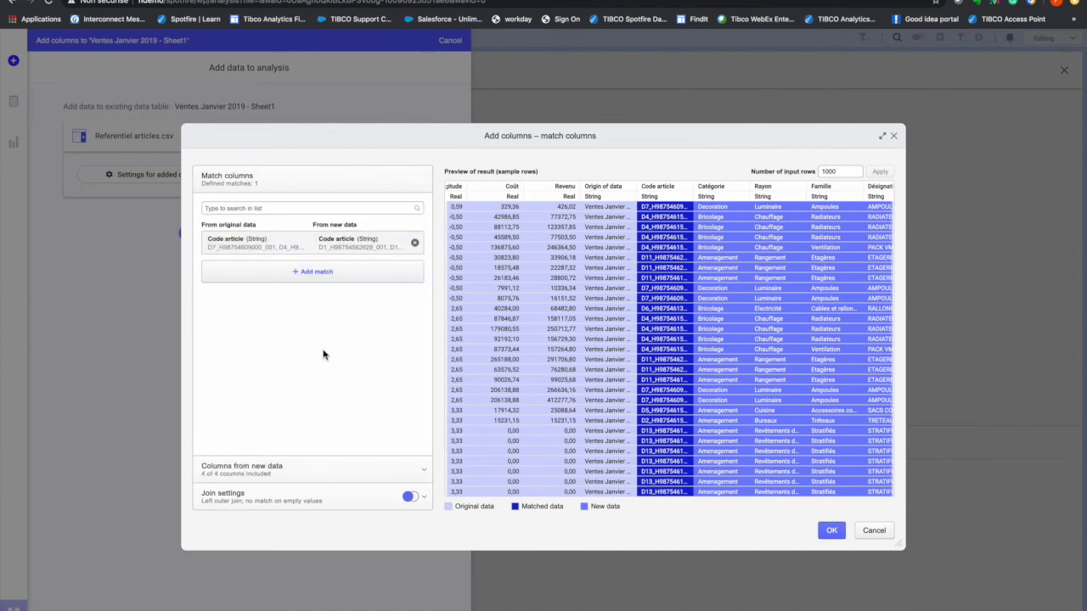
pyautogui.click(336, 273)
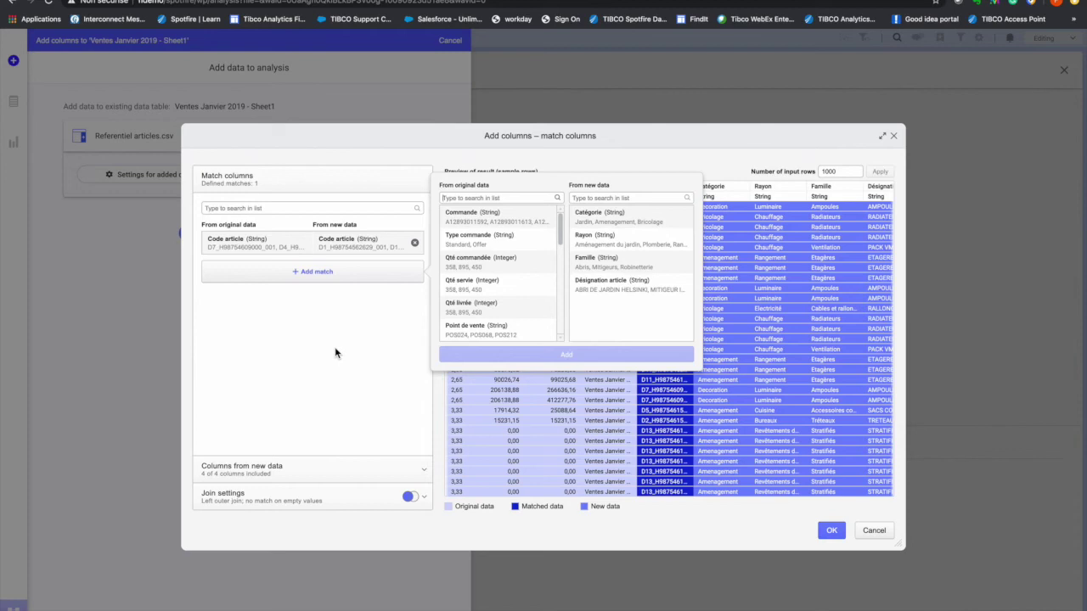
# Compare the left single match join, keep Left outer join as the join type, and add the Referentiel articles.csv columns to the table.
pyautogui.click(285, 506)
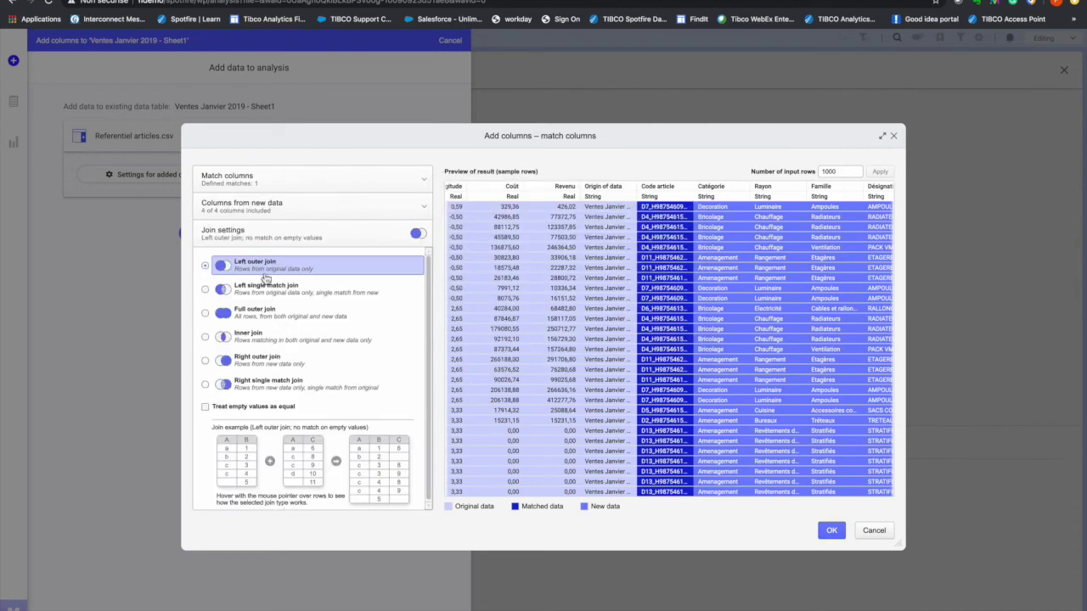
pyautogui.moveTo(240, 477)
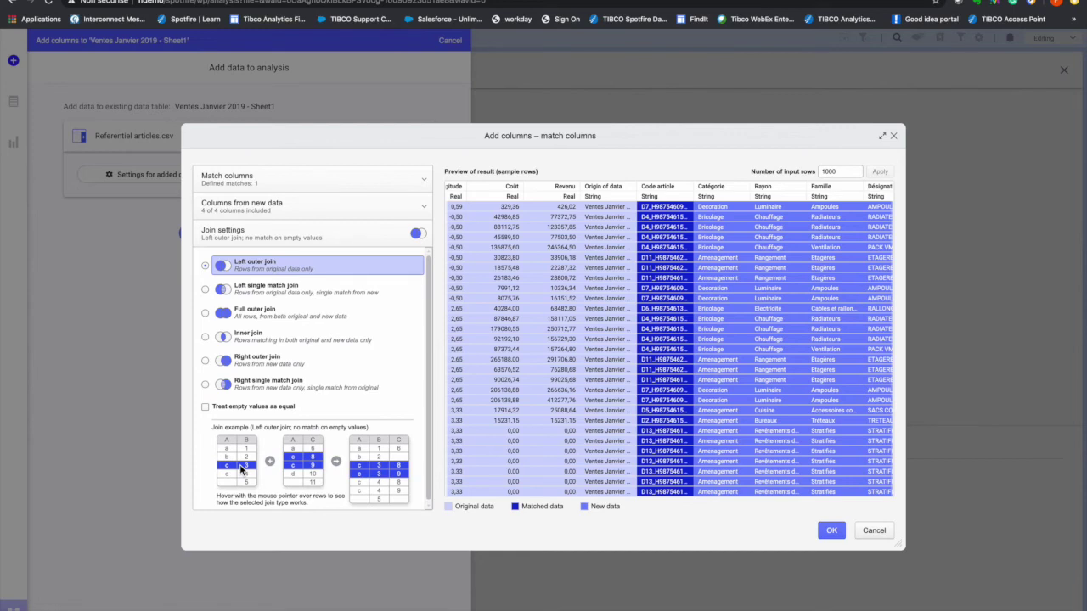
pyautogui.click(206, 290)
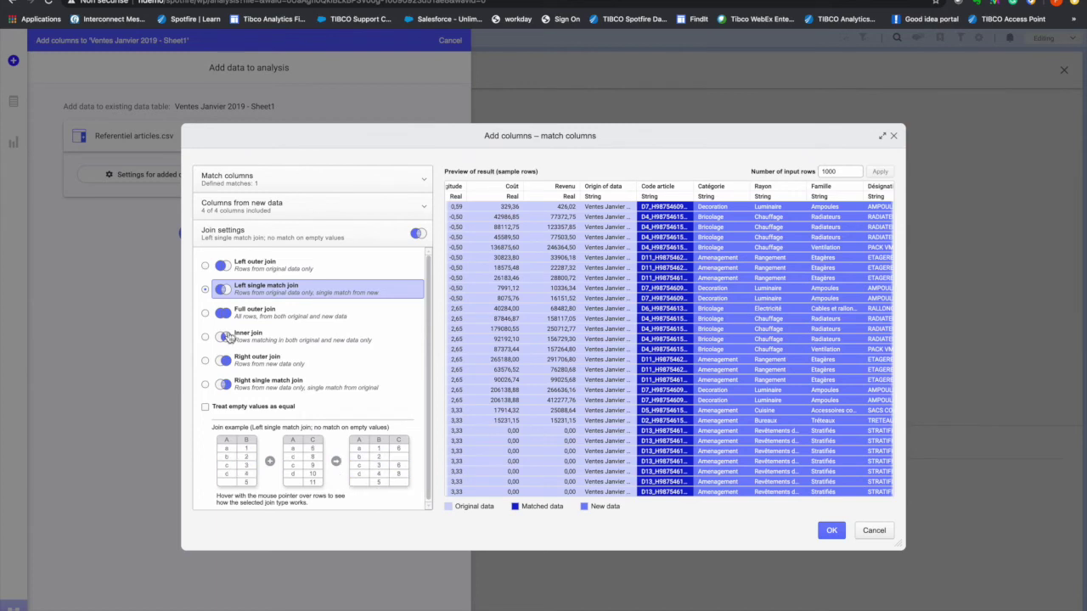
pyautogui.click(206, 267)
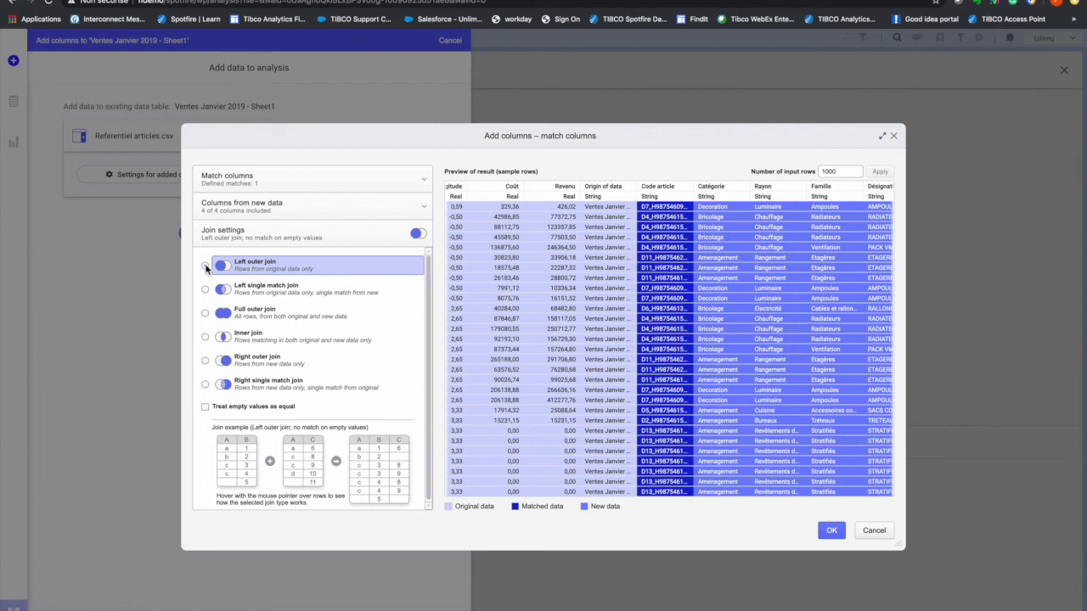
pyautogui.click(831, 531)
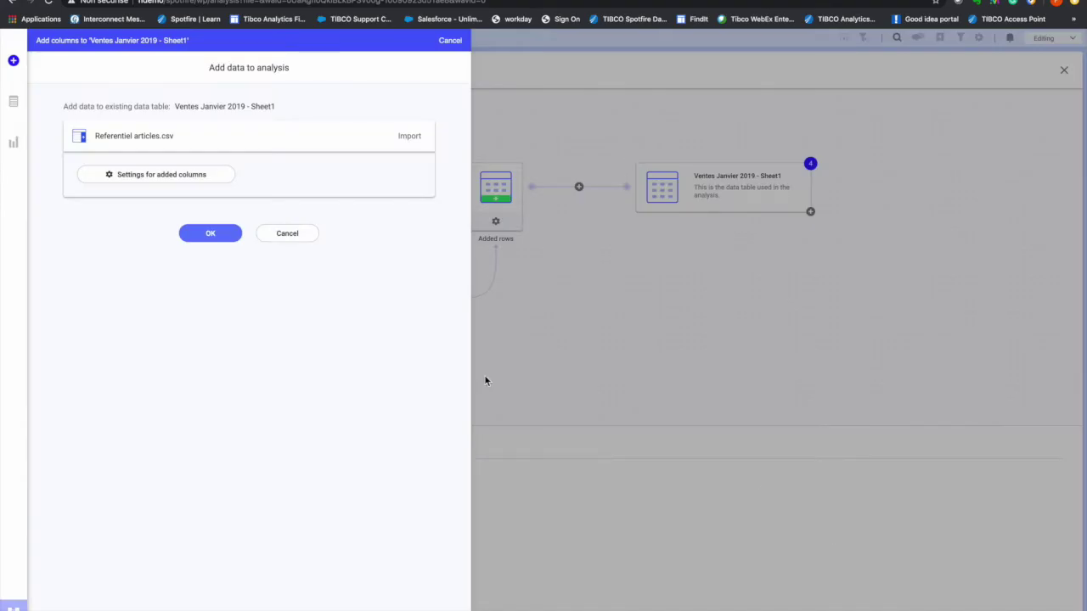
pyautogui.click(214, 234)
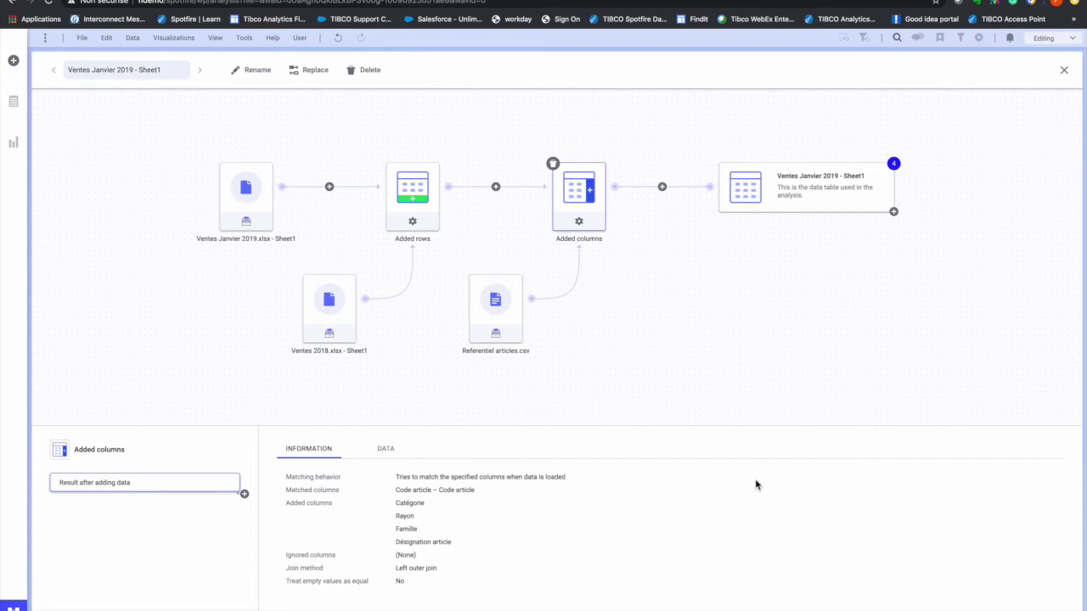
# Examine the Added columns settings without changing them, and view the final table's empty-value replacement for the Point de vente column.
pyautogui.click(582, 222)
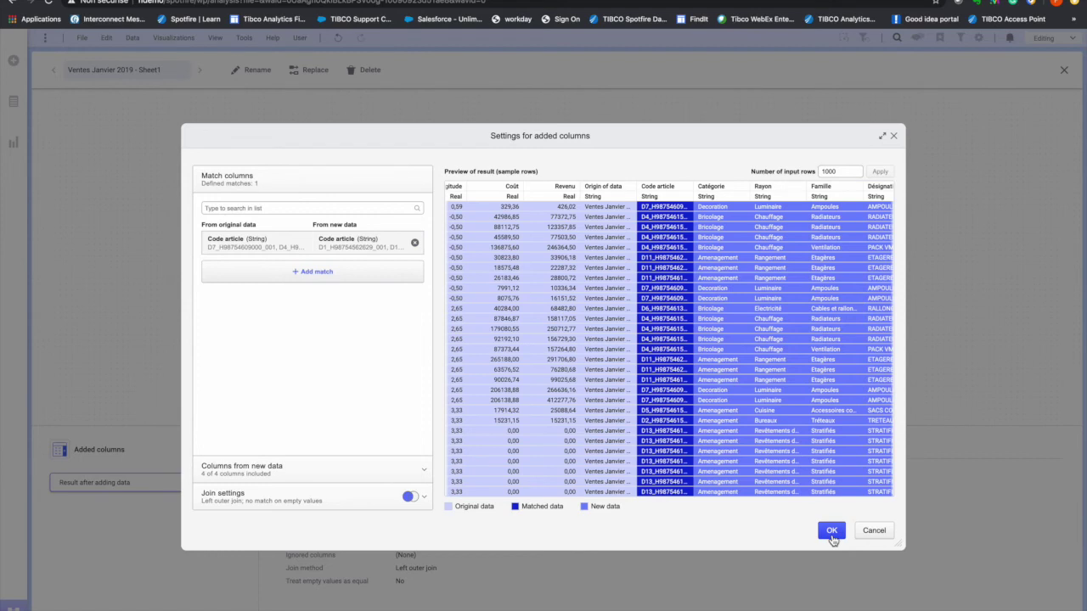
pyautogui.click(874, 531)
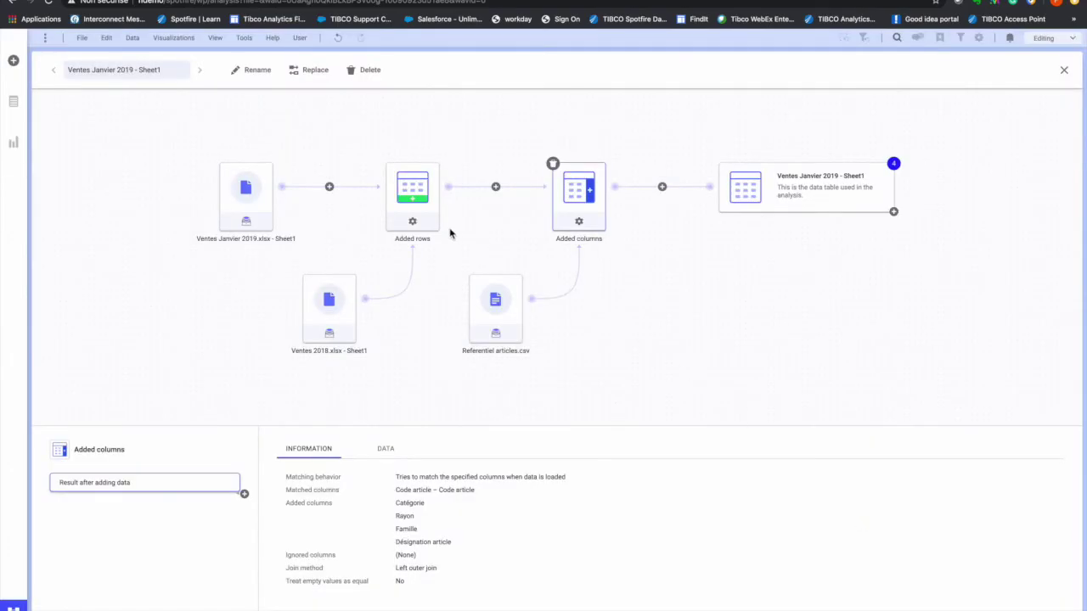
pyautogui.click(882, 186)
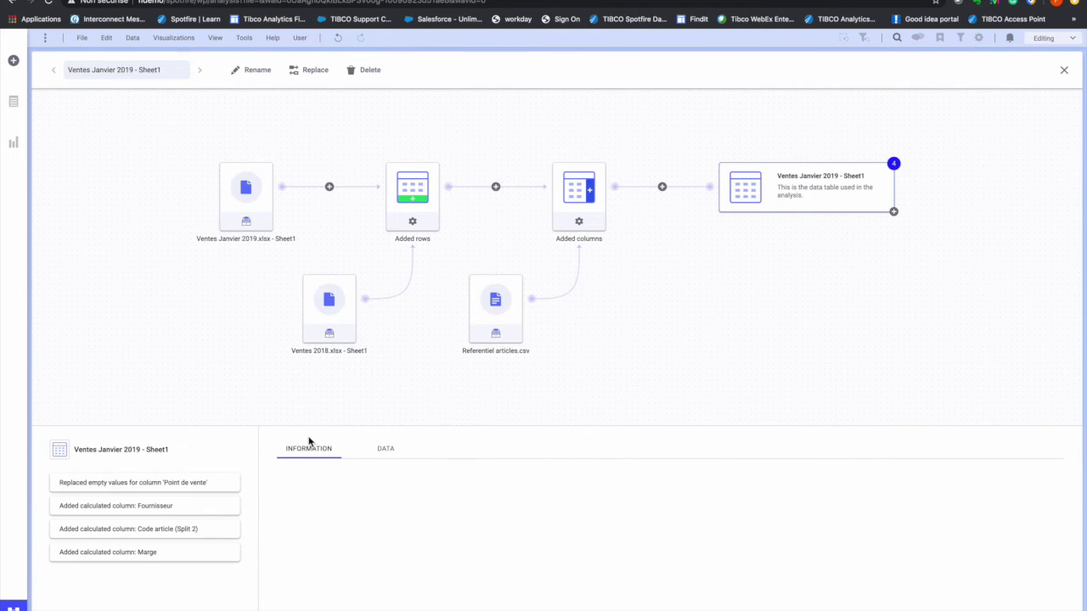
pyautogui.click(172, 483)
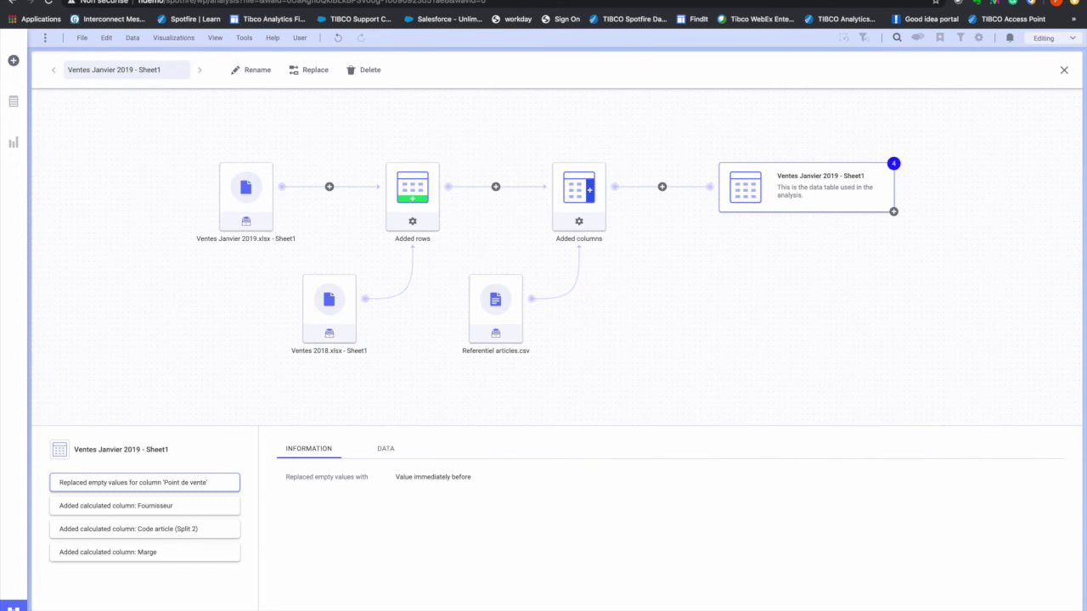
# Return to the visualizations and set the treemap hierarchy to Catégorie, Rayon and Famille, in that order.
pyautogui.click(13, 608)
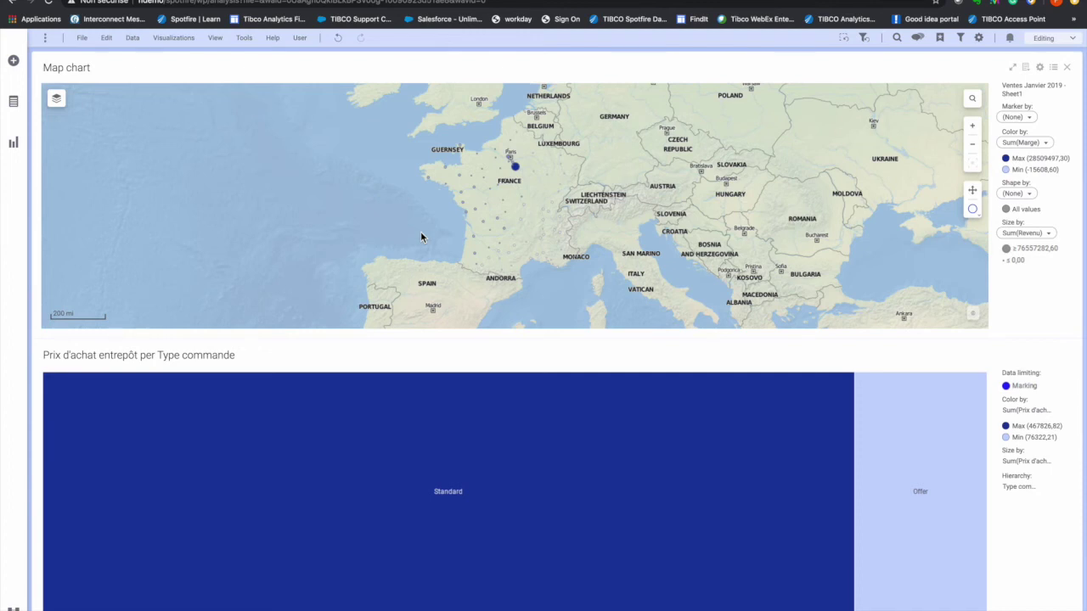
pyautogui.click(25, 105)
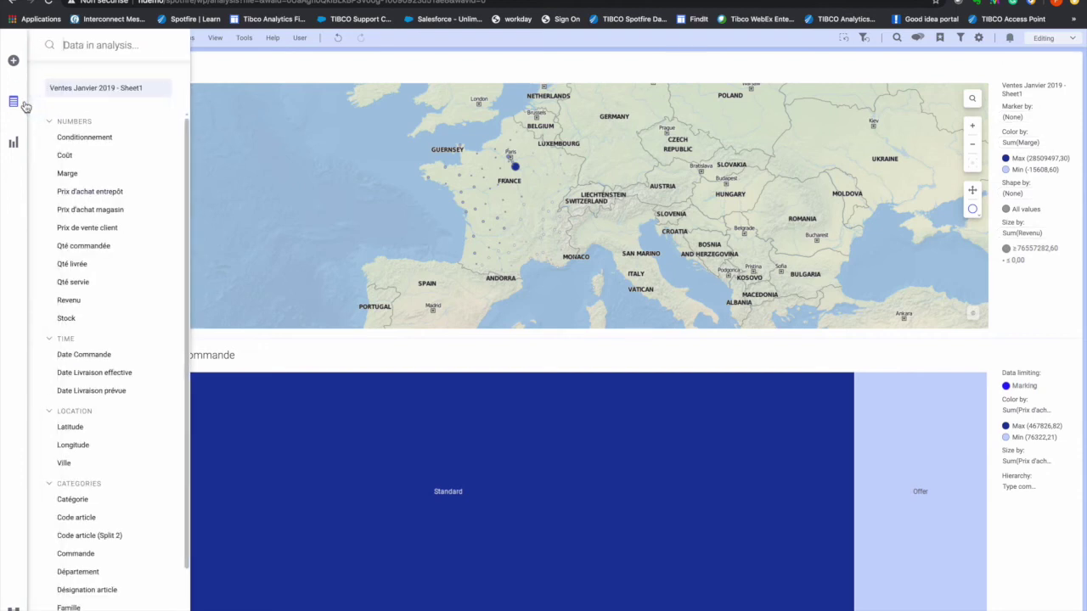
pyautogui.scroll(-2, 104, 382)
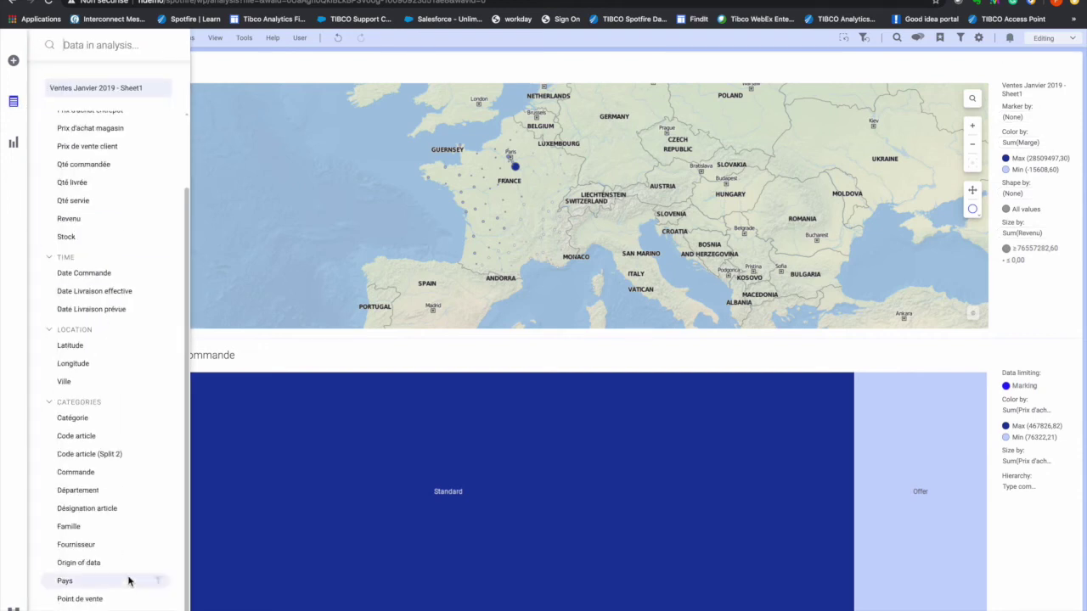
pyautogui.moveTo(85, 418); pyautogui.dragTo(1022, 490)
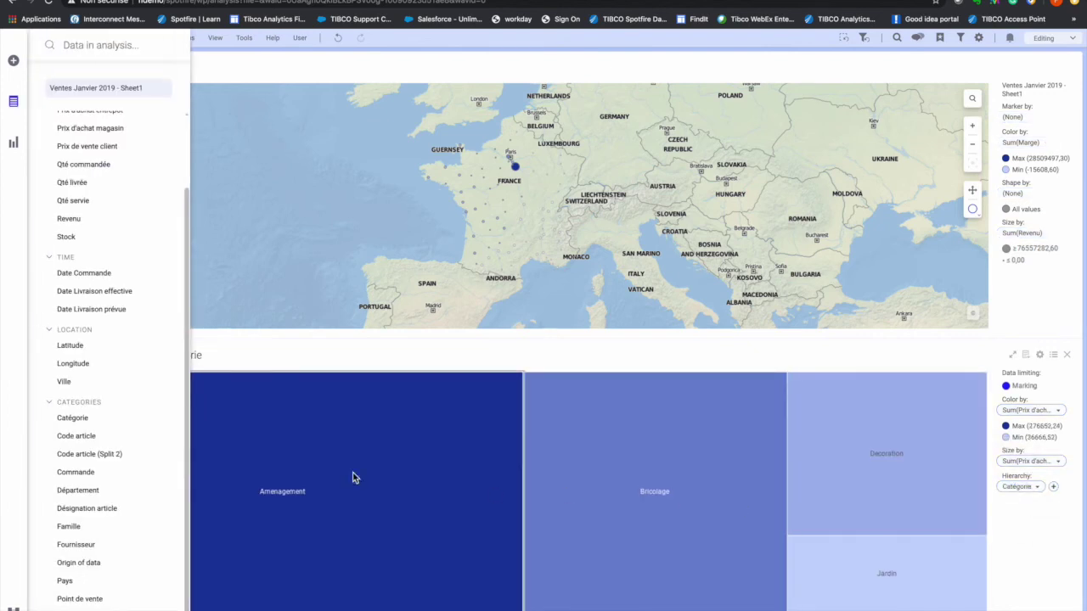
pyautogui.moveTo(354, 478)
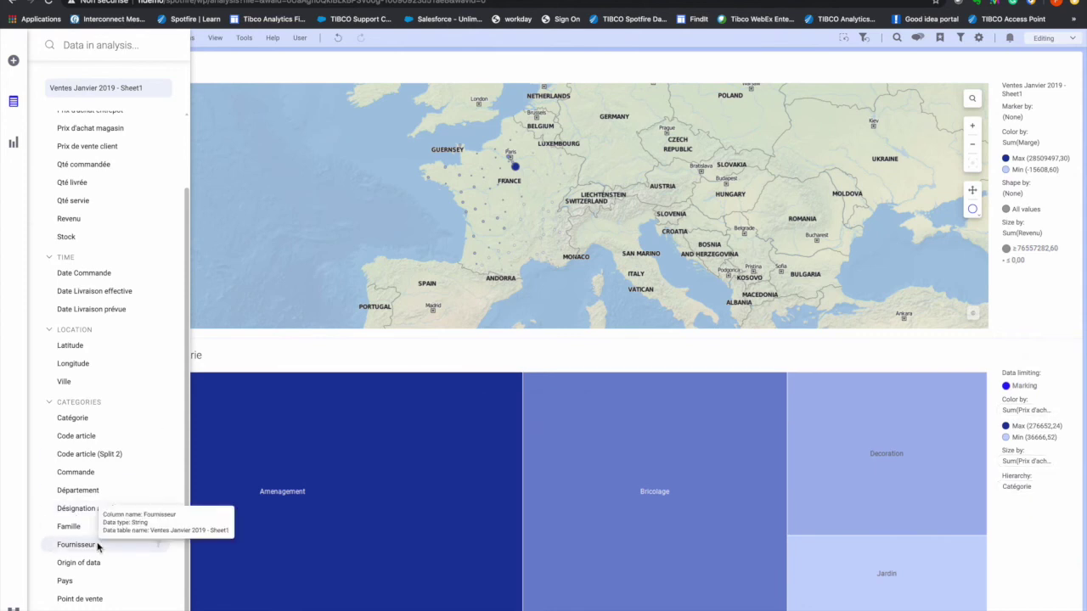
pyautogui.moveTo(72, 605); pyautogui.dragTo(1053, 491)
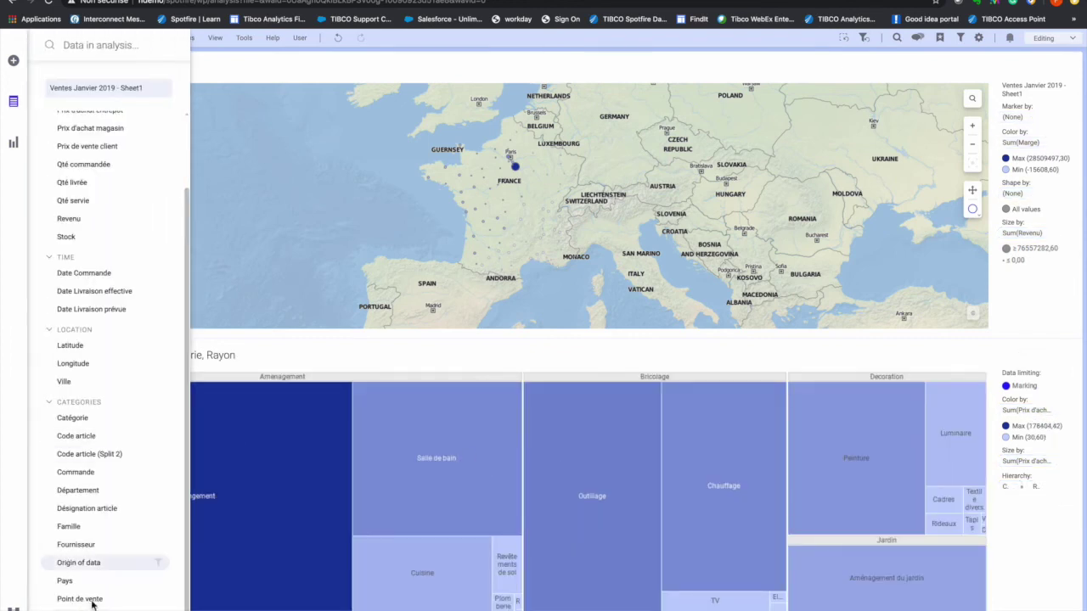
pyautogui.moveTo(78, 532); pyautogui.dragTo(1061, 488)
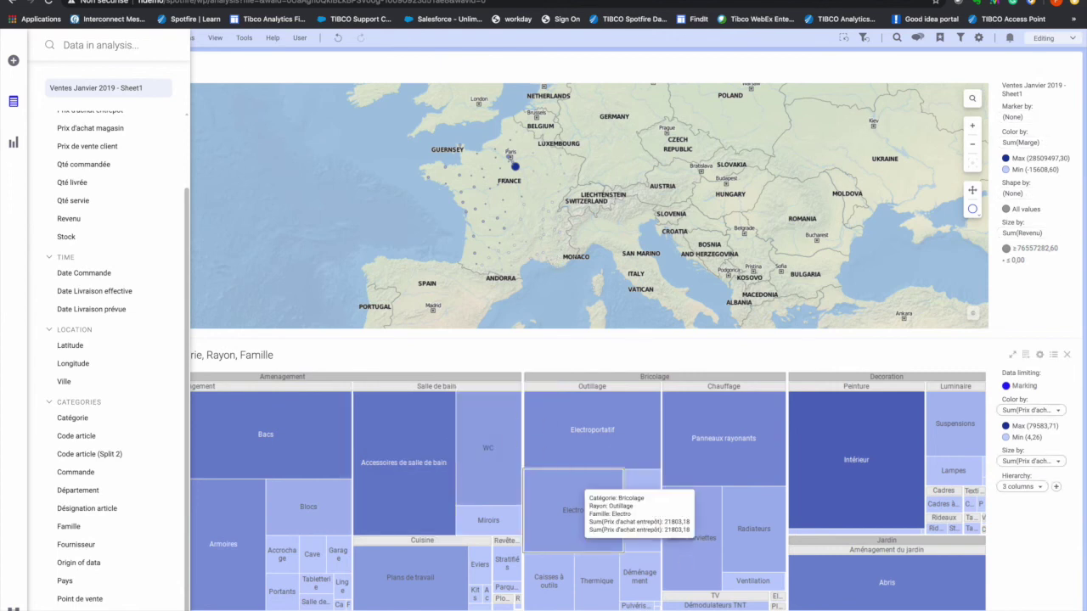
# Drill down in the treemap to TV under Bricolage, and go back up through Bricolage to all categories.
pyautogui.click(718, 596)
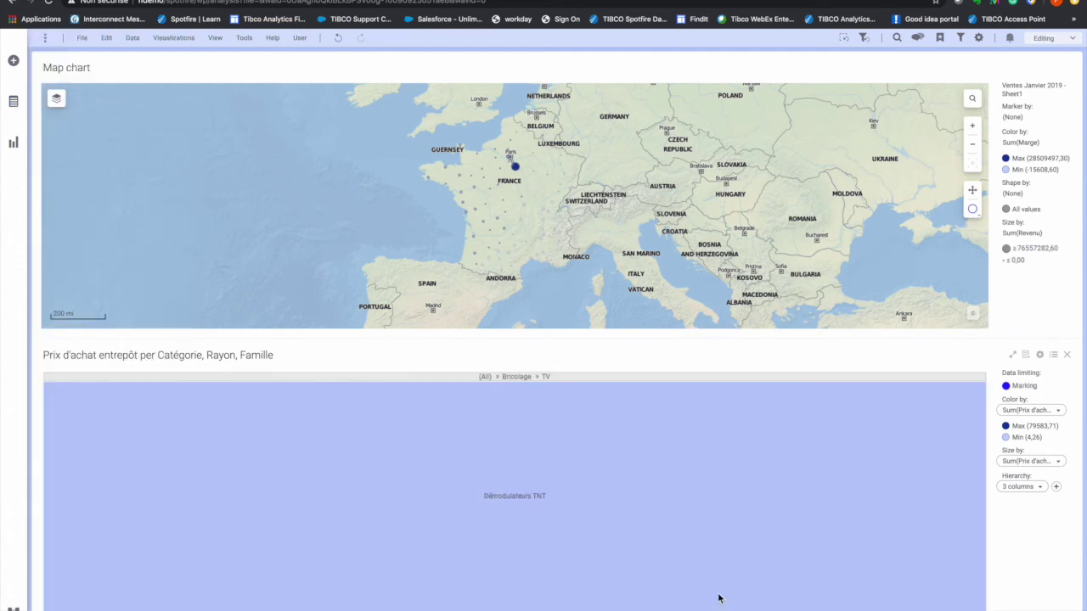
pyautogui.moveTo(607, 467)
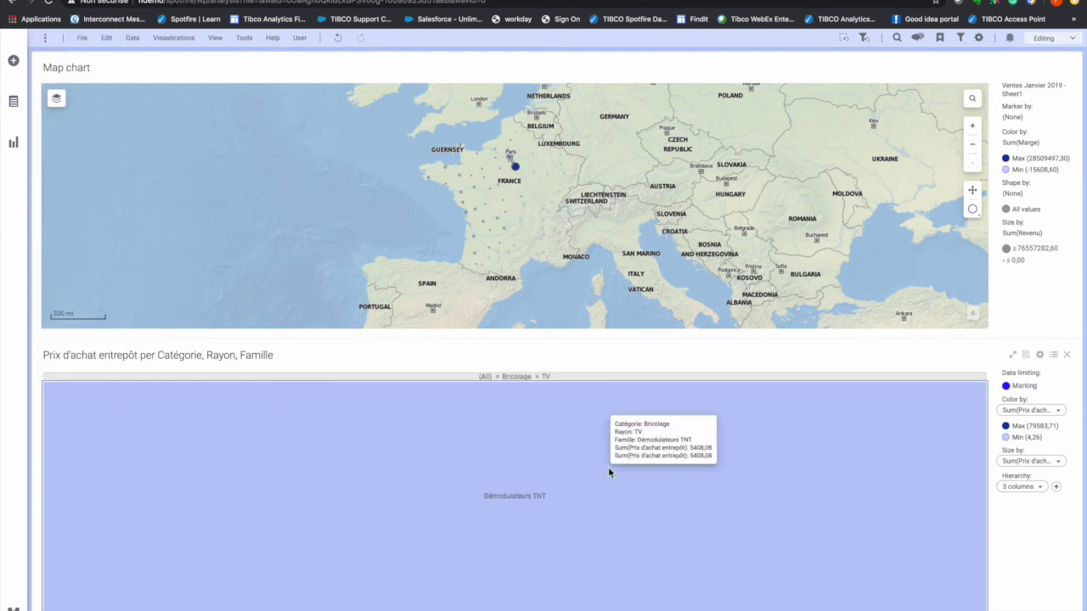
pyautogui.click(515, 377)
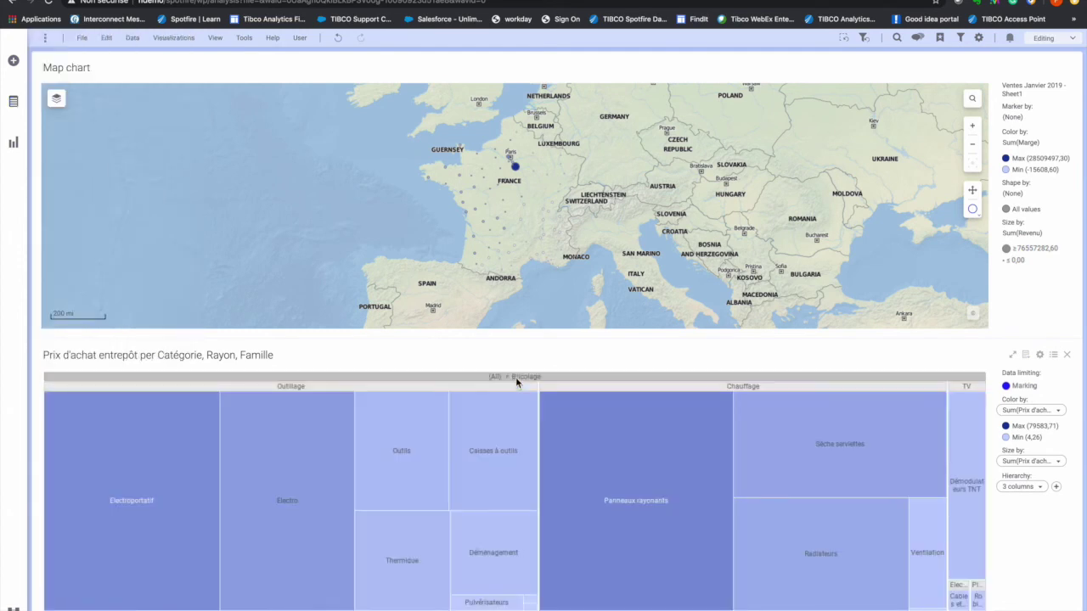
pyautogui.click(494, 377)
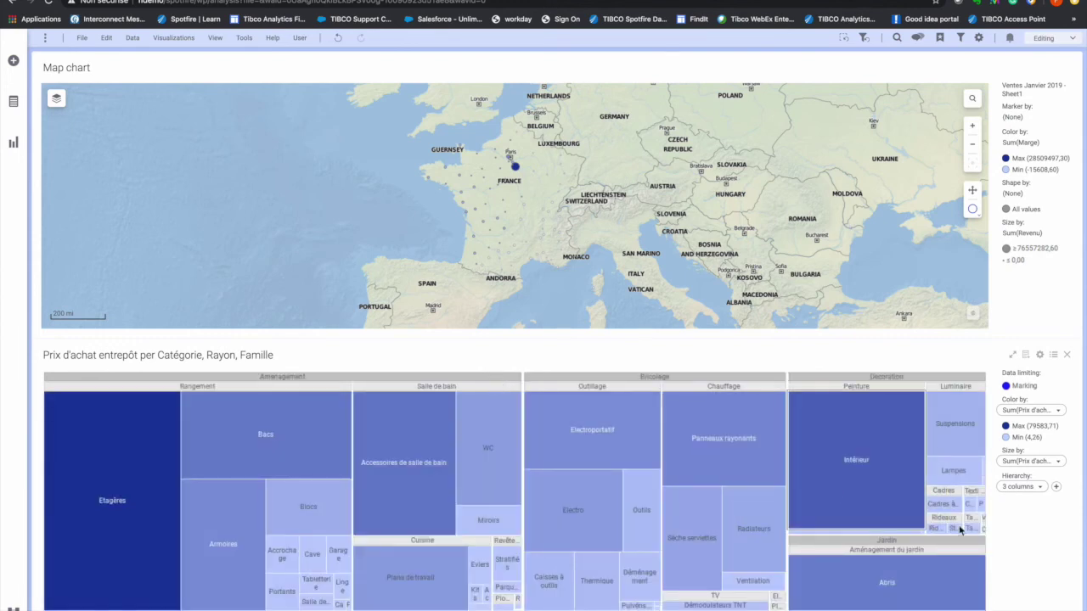
# Create a hierarchy from the treemap's three columns, Catégorie, Rayon and Famille, keeping the level at Famille.
pyautogui.click(1024, 487)
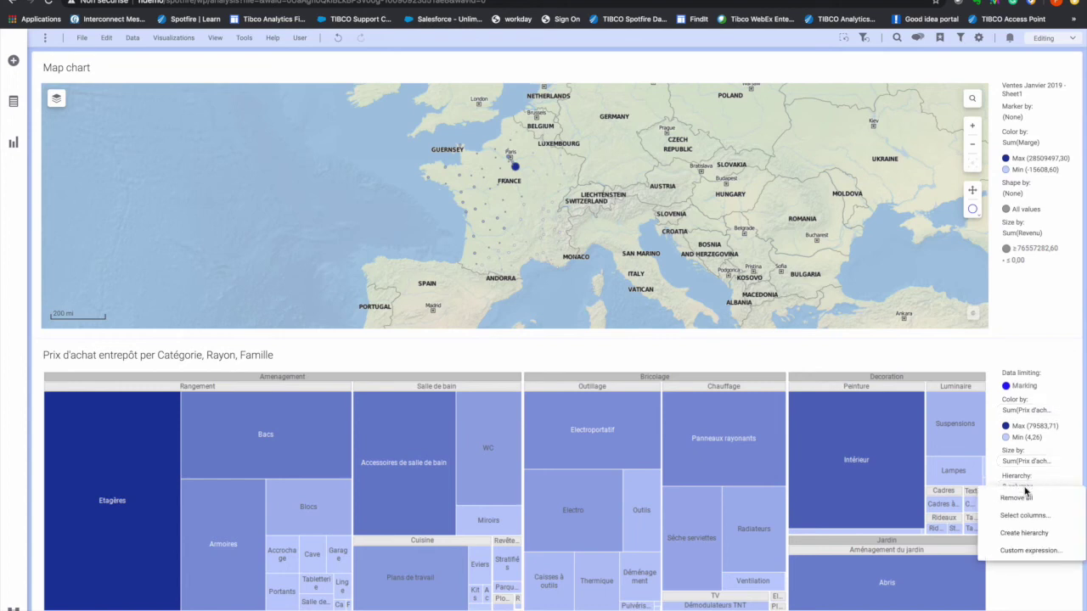
pyautogui.click(1025, 533)
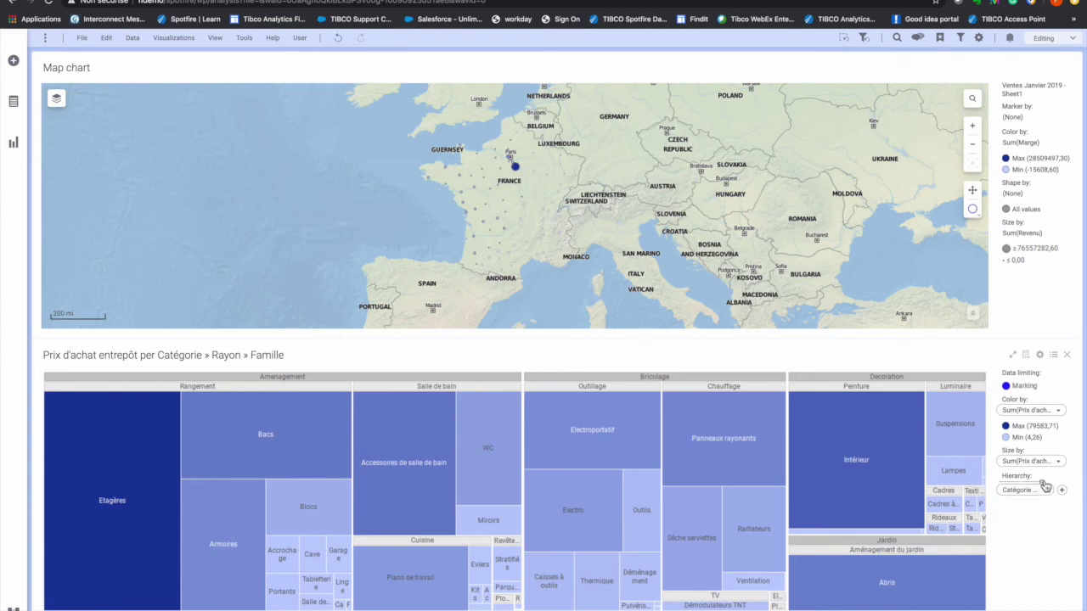
pyautogui.moveTo(1044, 484)
pyautogui.mouseDown()
pyautogui.moveTo(1005, 490)
pyautogui.moveTo(1042, 483)
pyautogui.mouseUp()
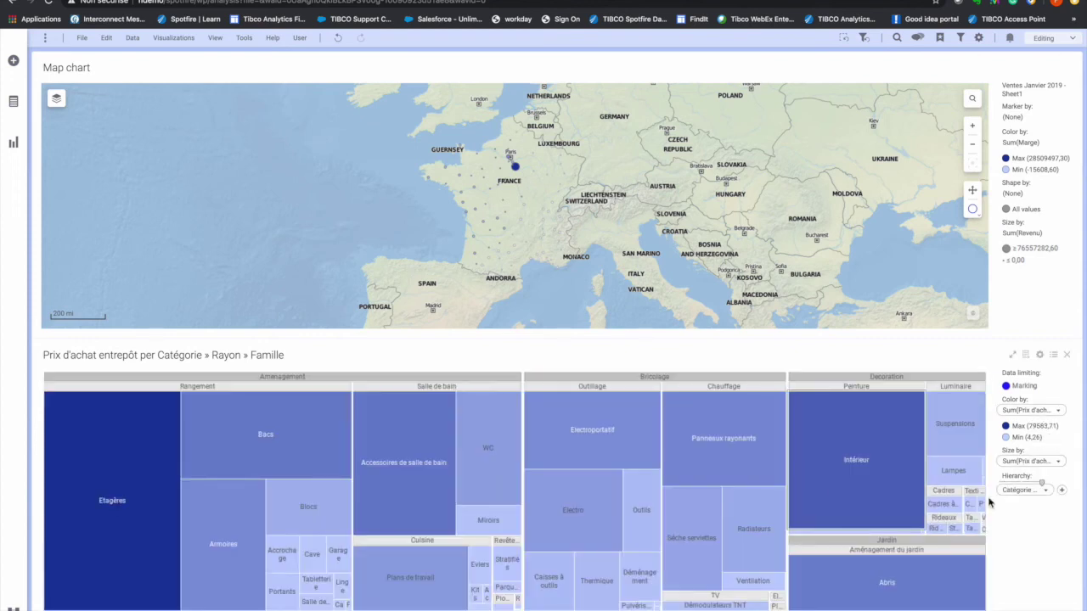
# Set the treemap's minimum color to bright red.
pyautogui.click(1008, 438)
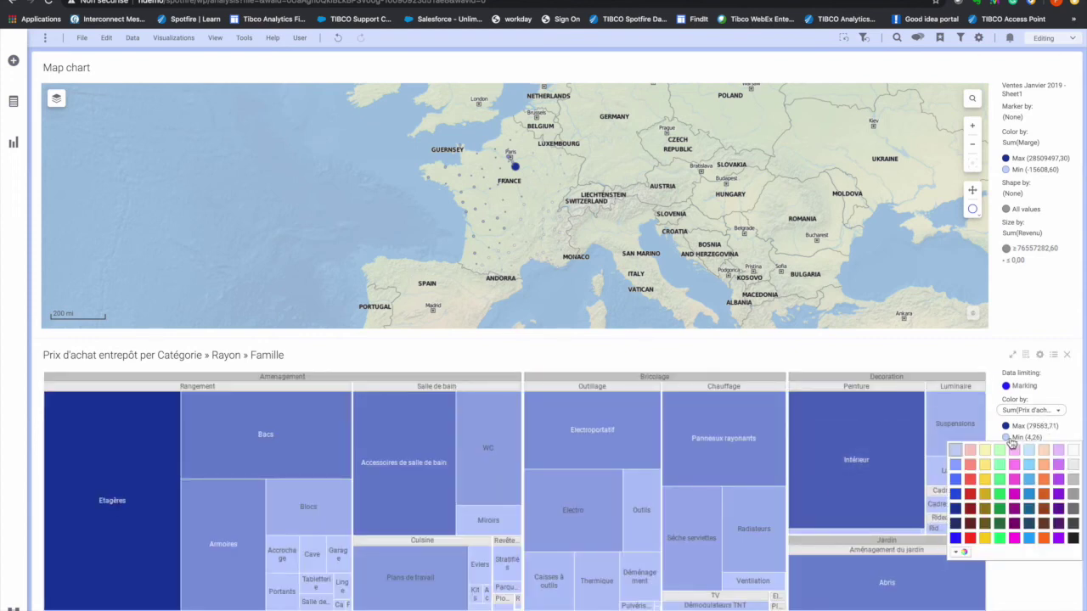
pyautogui.click(970, 497)
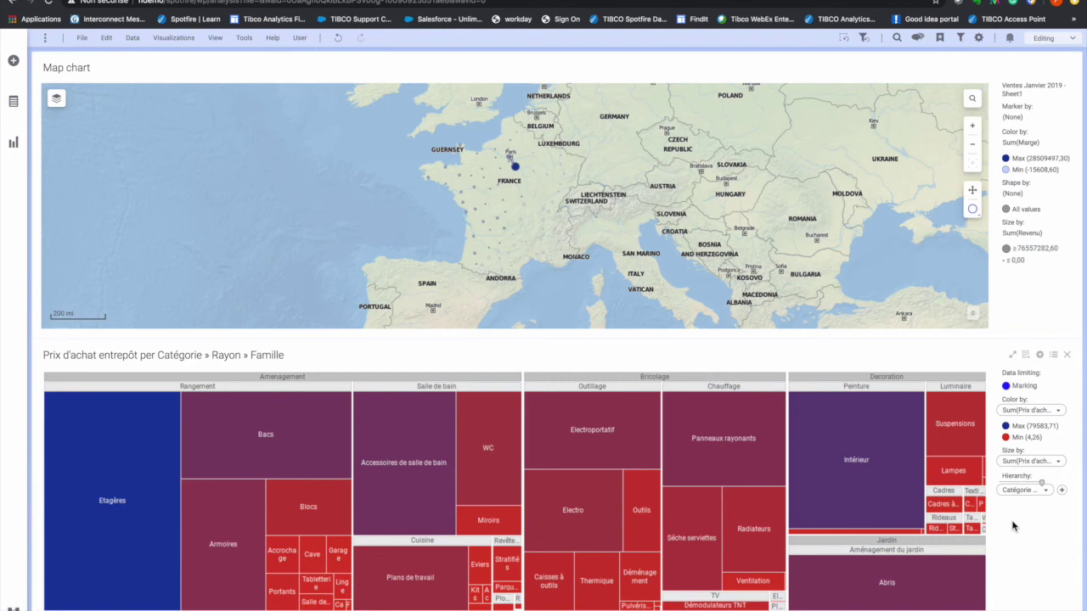
pyautogui.click(1006, 438)
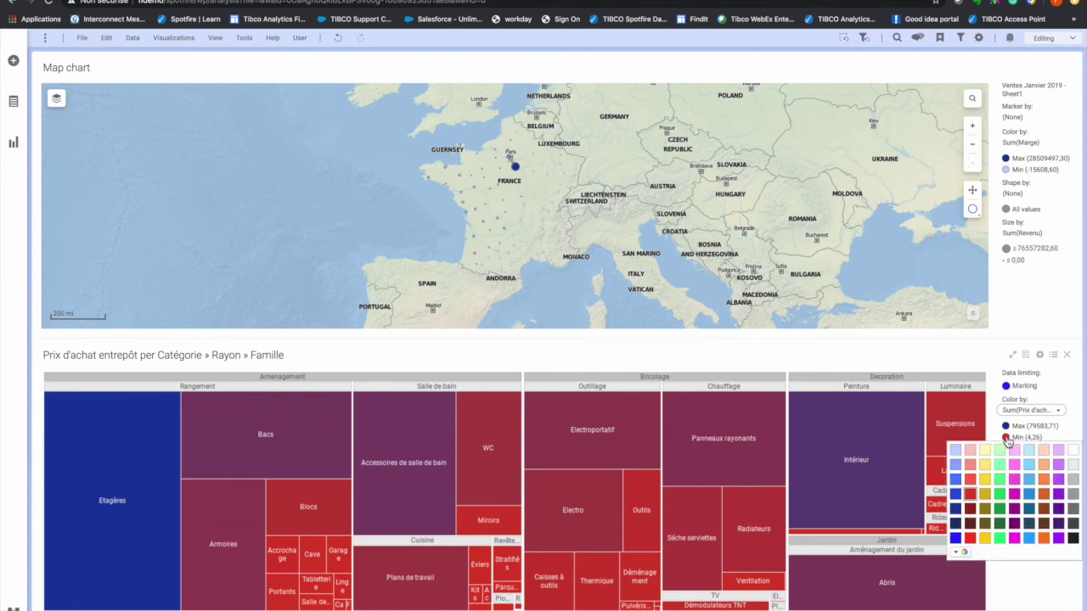
pyautogui.click(969, 539)
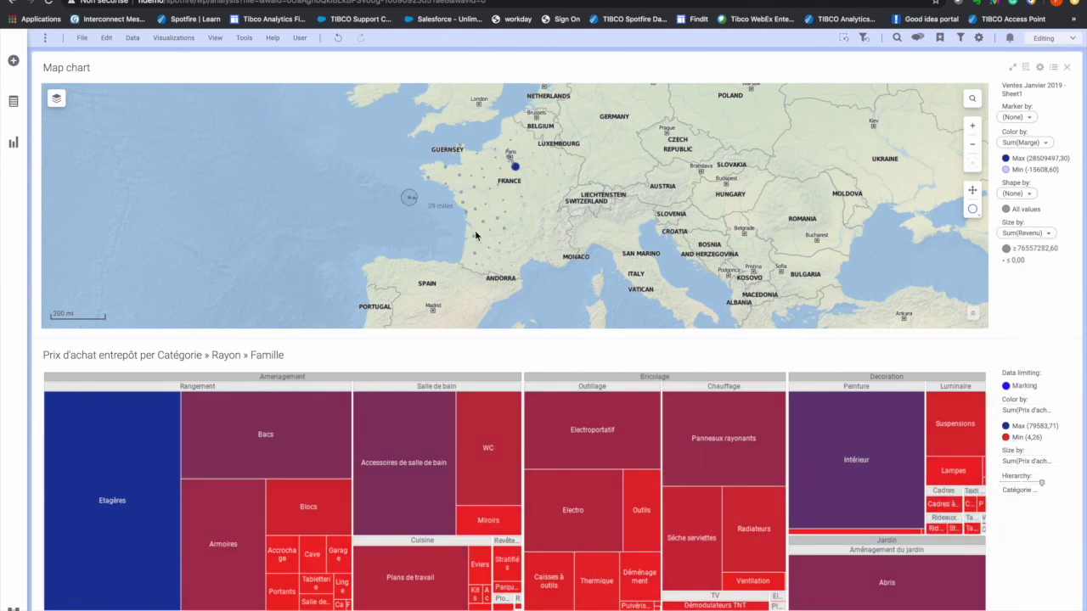
# Mark the points in southeastern France on the map, and mark only Plans de travail under Cuisine in the treemap.
pyautogui.click(503, 250)
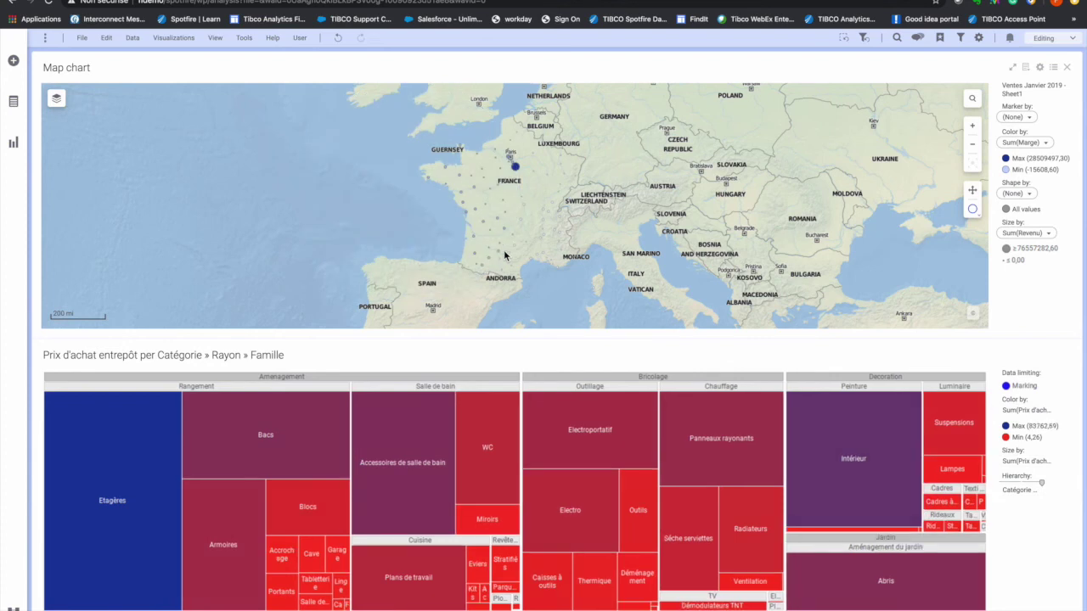
pyautogui.click(551, 250)
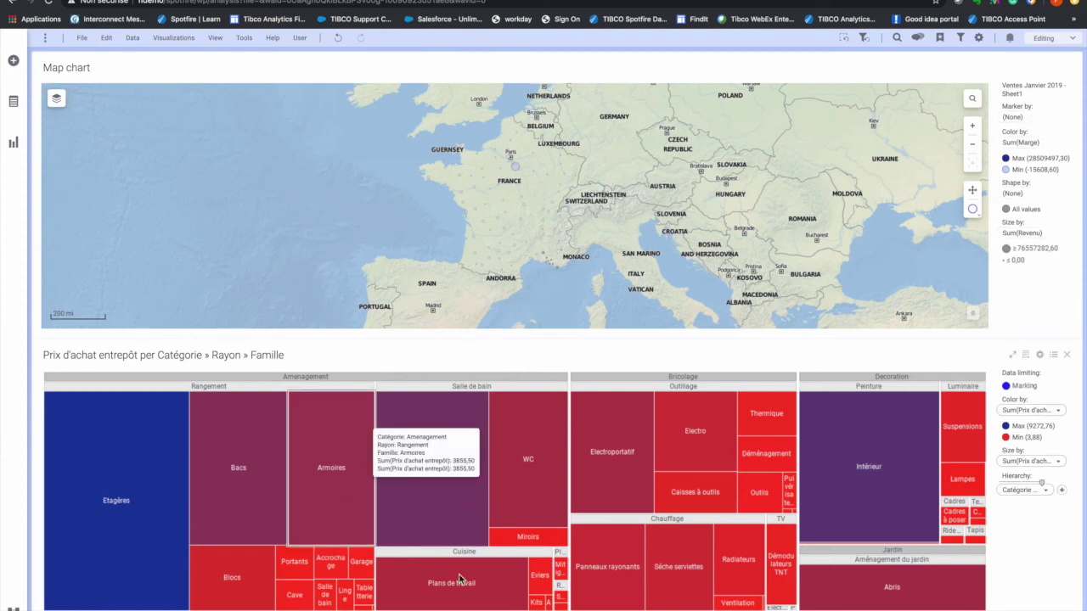
pyautogui.moveTo(444, 512); pyautogui.dragTo(504, 586)
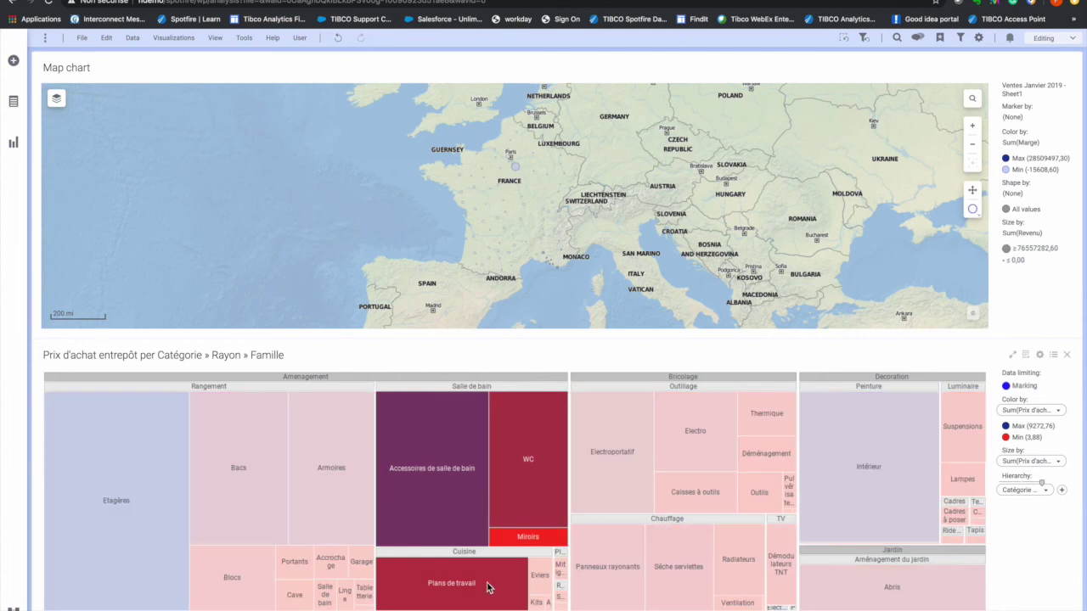
pyautogui.click(459, 579)
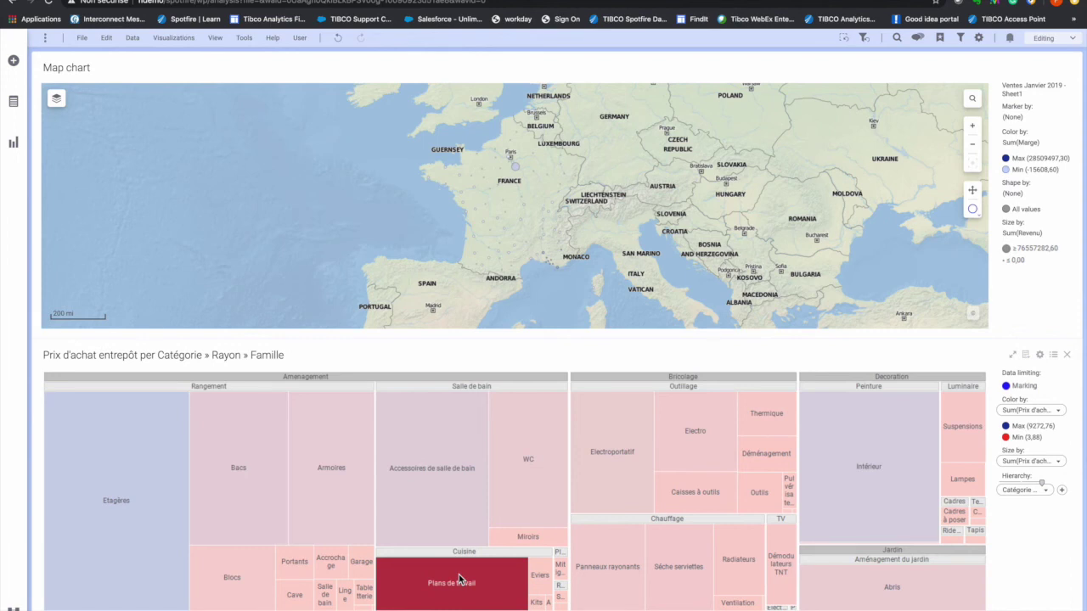
pyautogui.rightClick(459, 579)
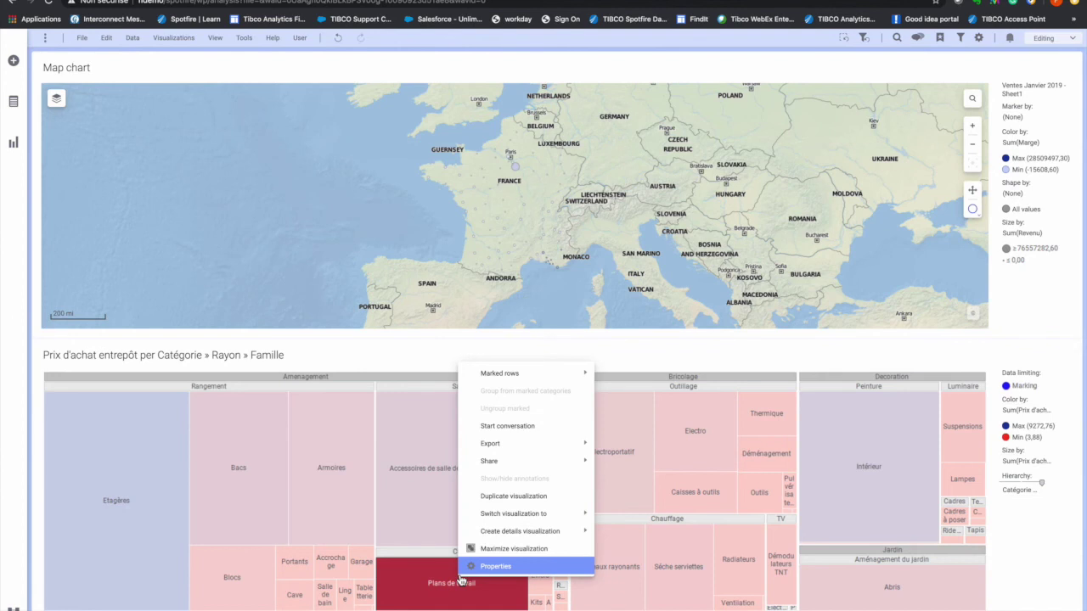
pyautogui.moveTo(518, 540)
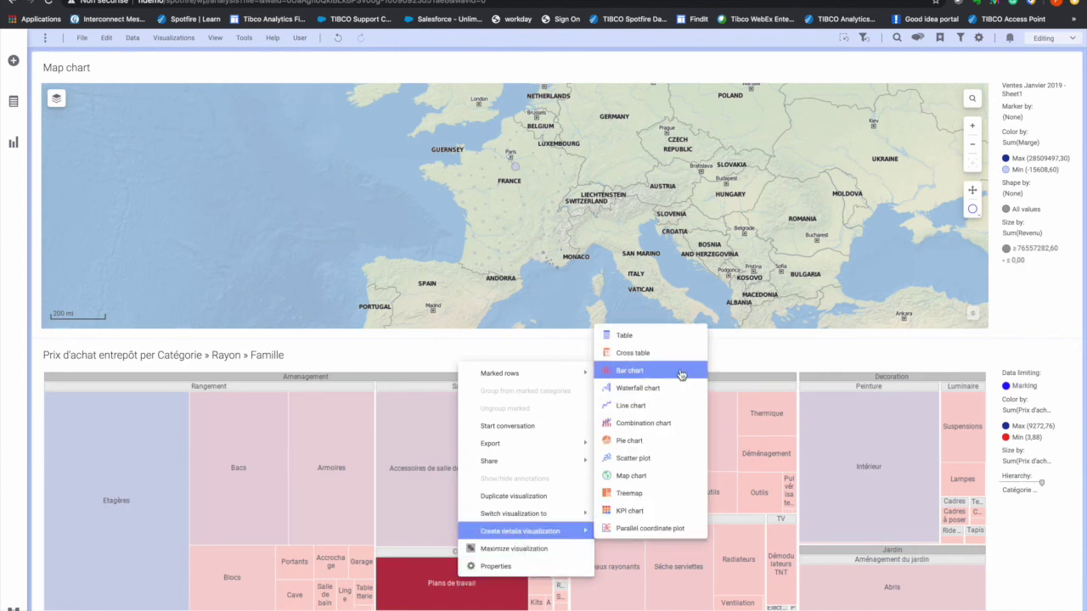
pyautogui.click(637, 463)
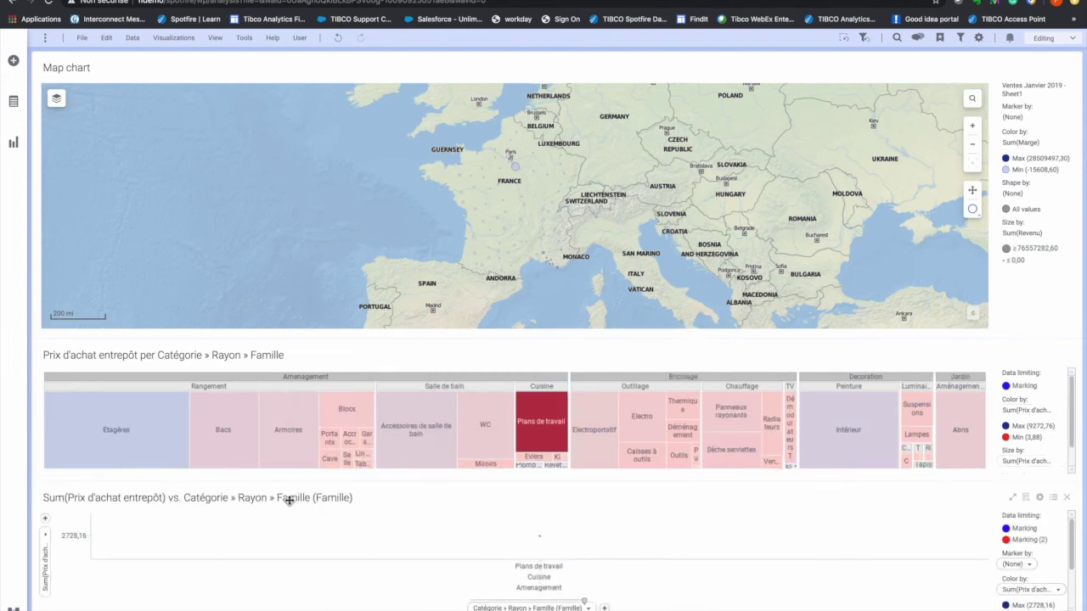
pyautogui.moveTo(289, 501); pyautogui.dragTo(784, 400)
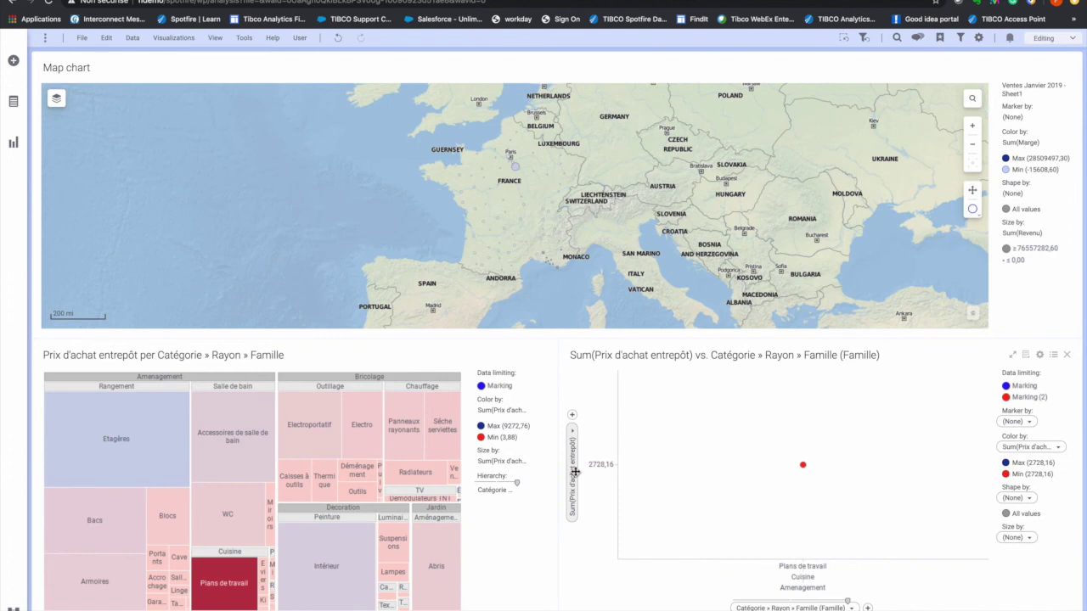
pyautogui.click(1067, 355)
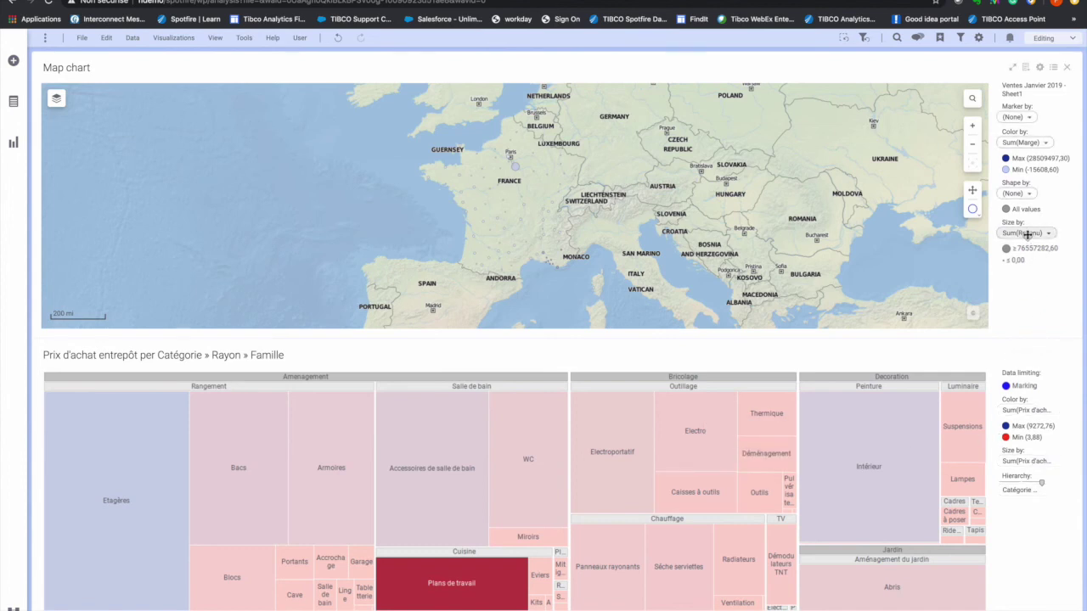
# Size the treemap by Sum(Revenu) and color it by Sum(Marge), clearing its marking.
pyautogui.moveTo(1023, 465); pyautogui.dragTo(1023, 463)
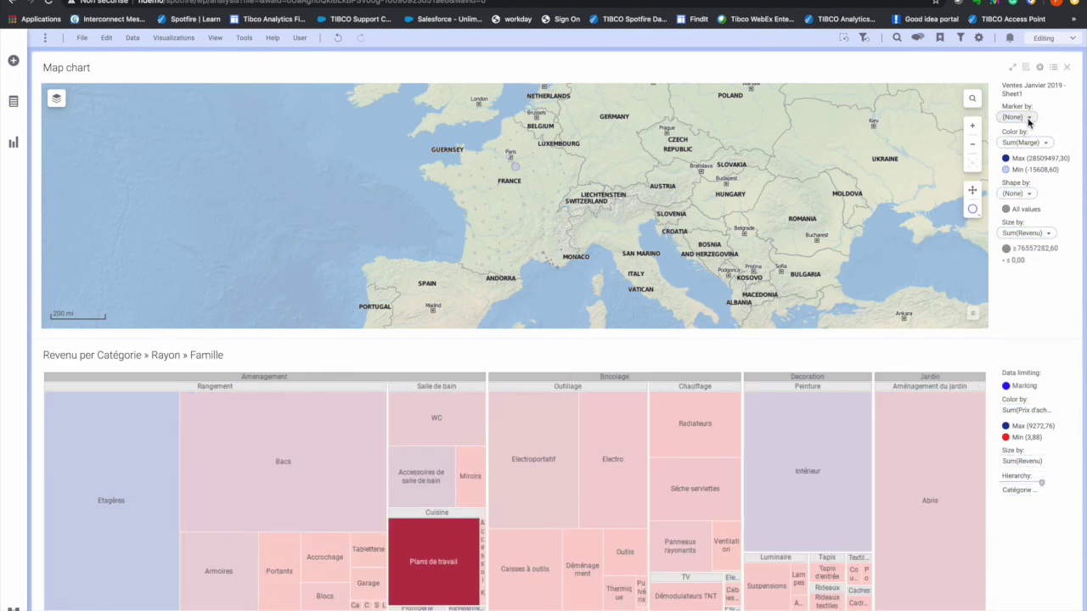
pyautogui.moveTo(1021, 145); pyautogui.dragTo(1027, 411)
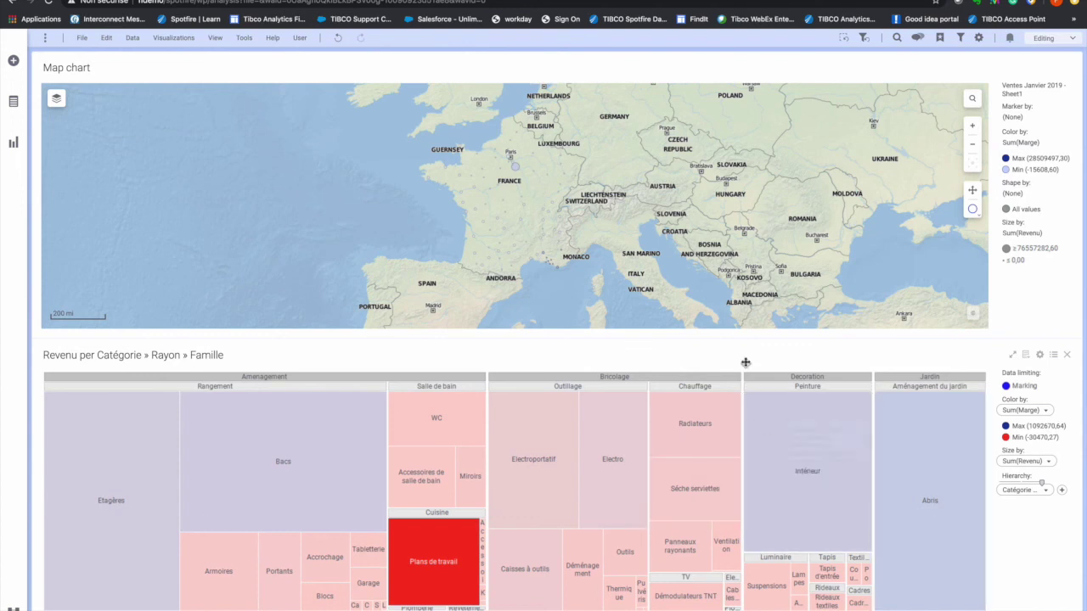
pyautogui.click(662, 373)
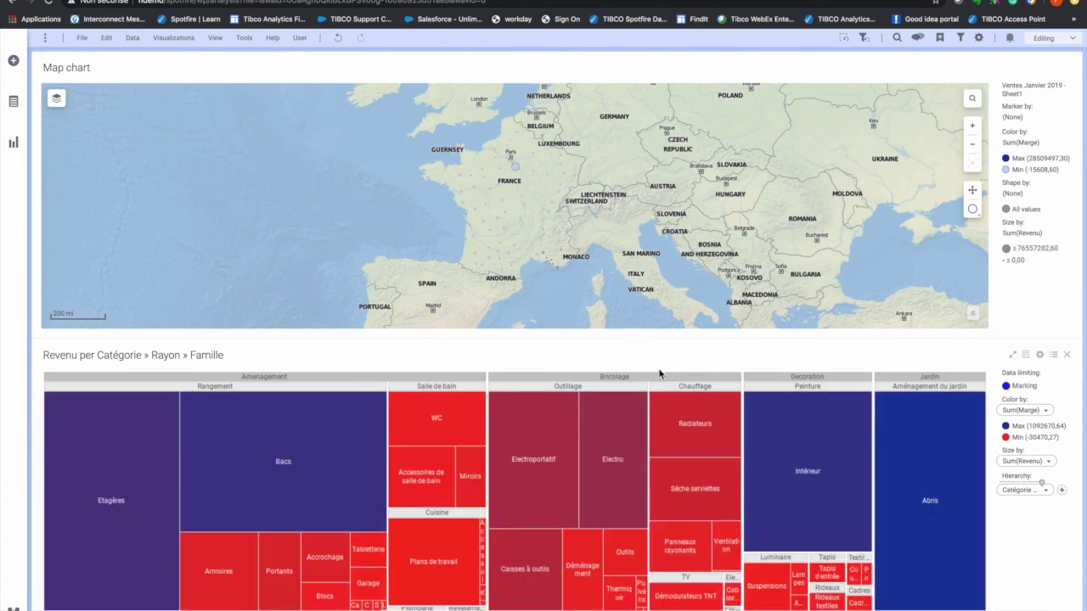
# Create a details scatter plot for Plans de travail from the treemap and place it beside the treemap, below the map.
pyautogui.click(441, 550)
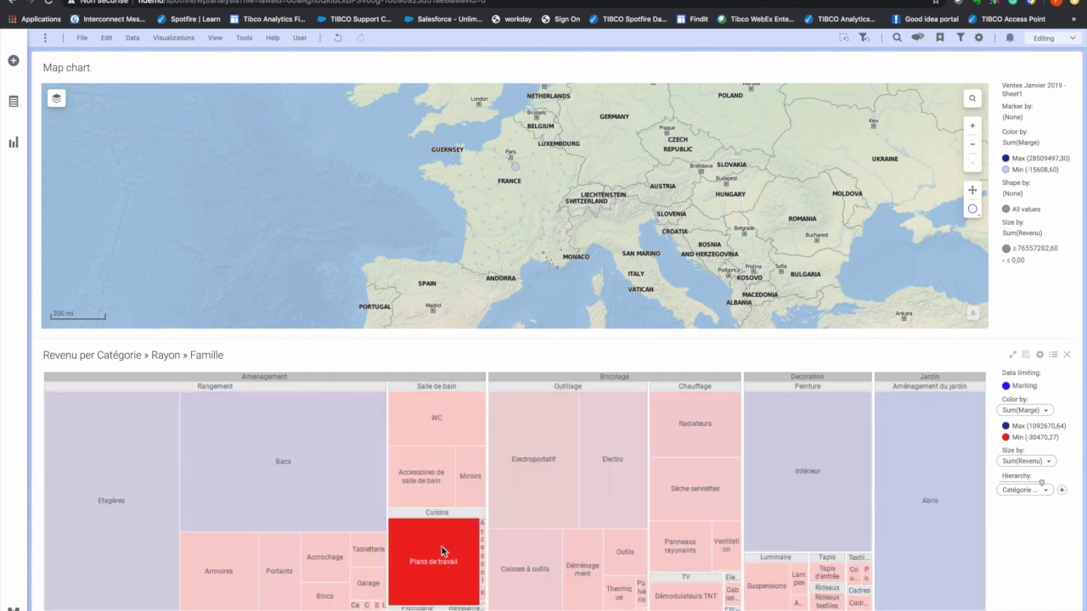
pyautogui.rightClick(441, 550)
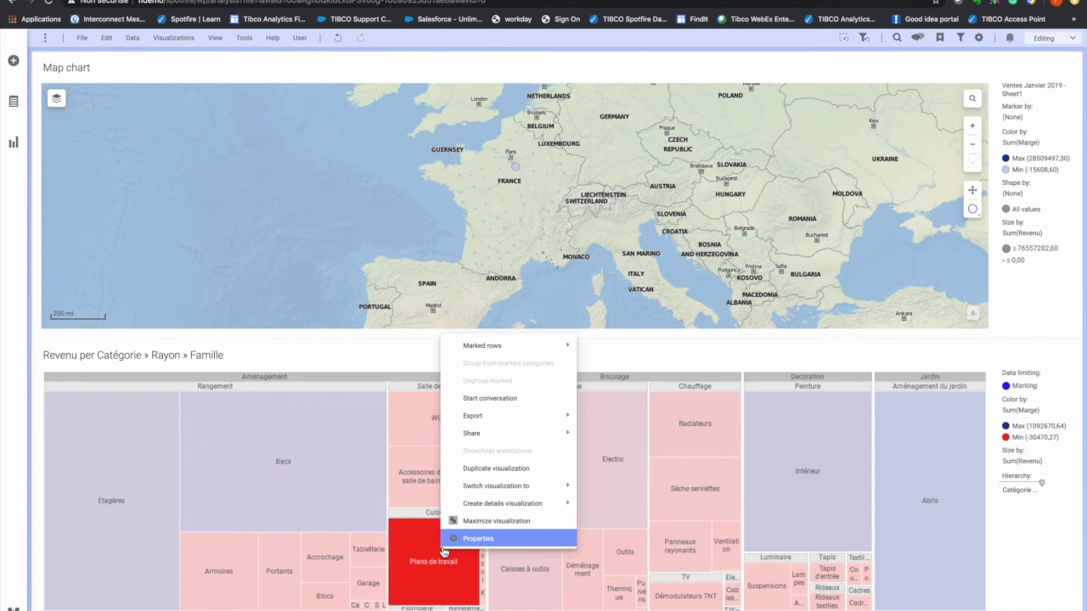
pyautogui.moveTo(535, 506)
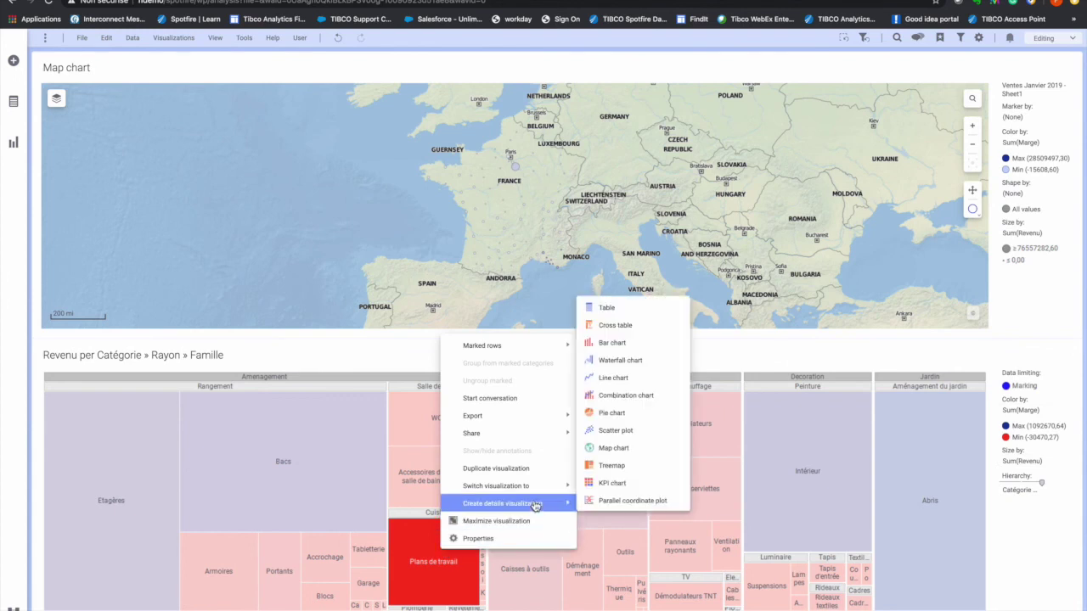
pyautogui.click(613, 431)
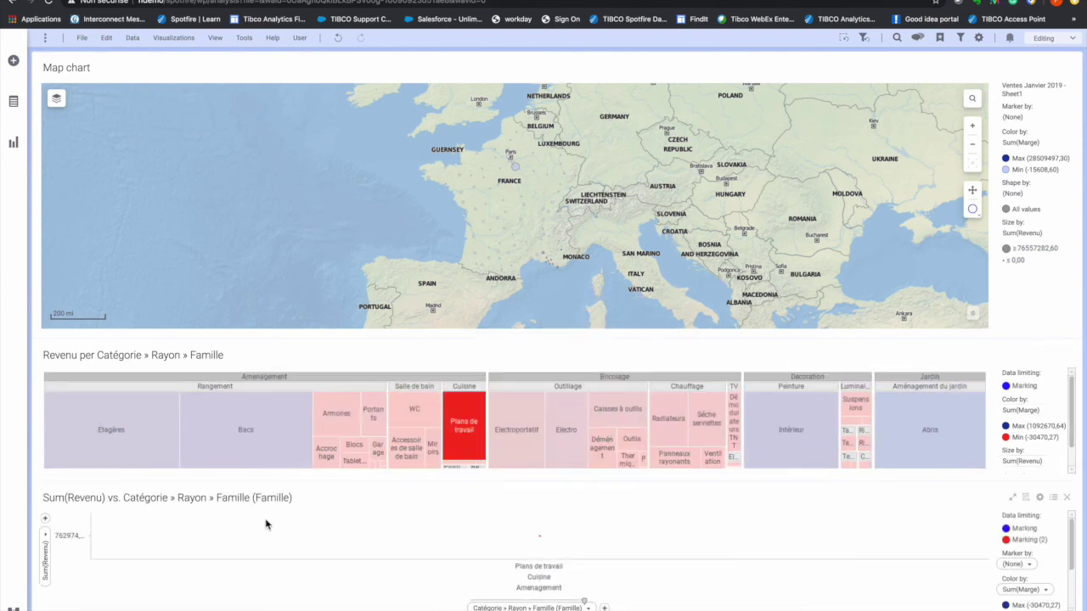
pyautogui.moveTo(315, 492); pyautogui.dragTo(784, 411)
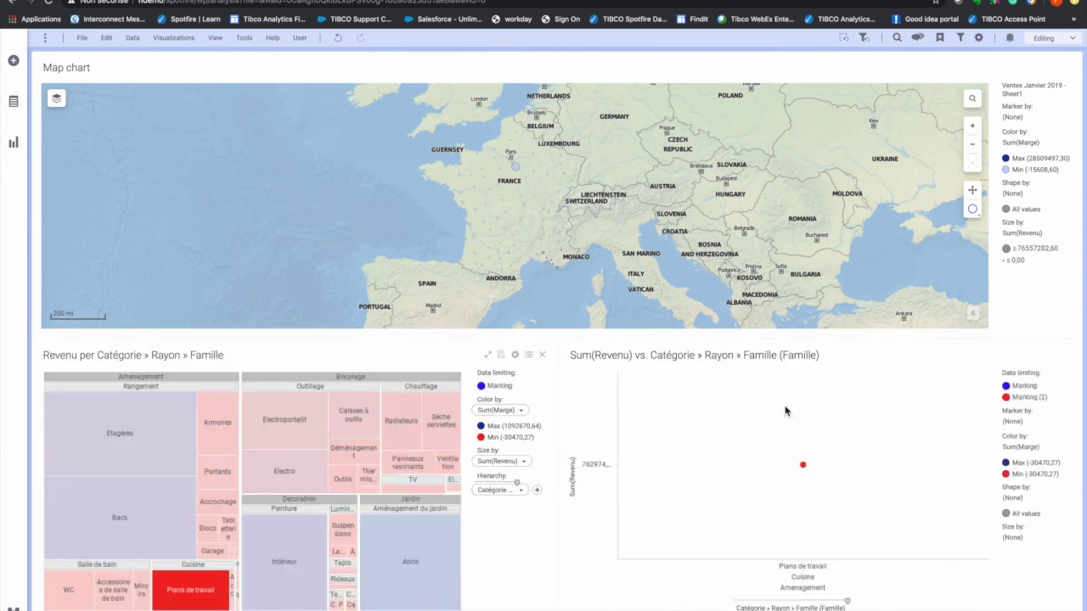
# Plot Sum(Marge) on the scatter plot's vertical axis against Sum(Revenu) on the horizontal axis, with one marker per Code article.
pyautogui.moveTo(572, 474); pyautogui.dragTo(773, 602)
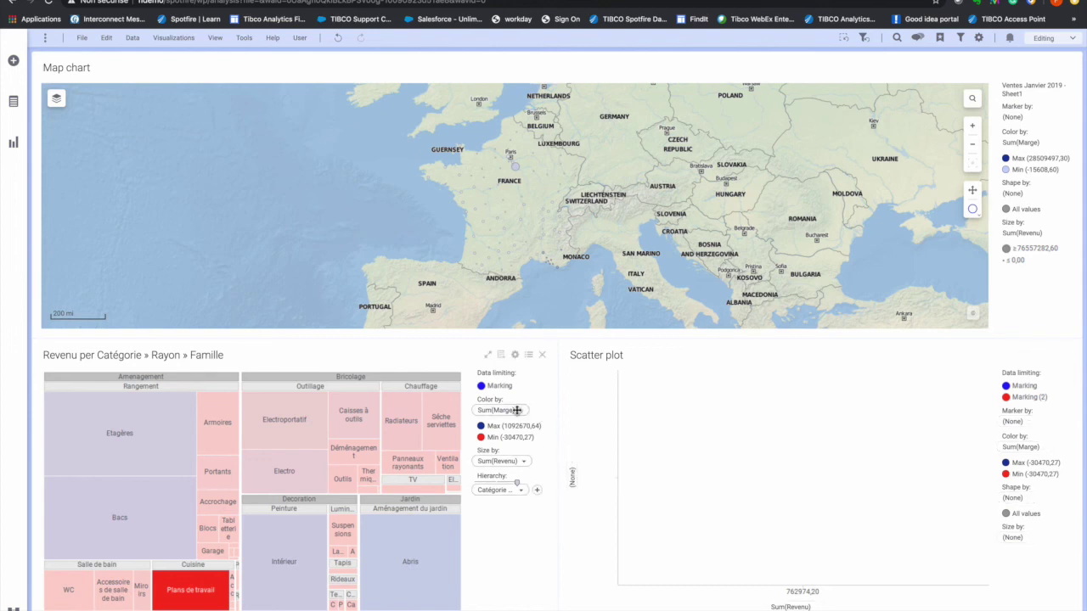
pyautogui.moveTo(511, 410); pyautogui.dragTo(575, 488)
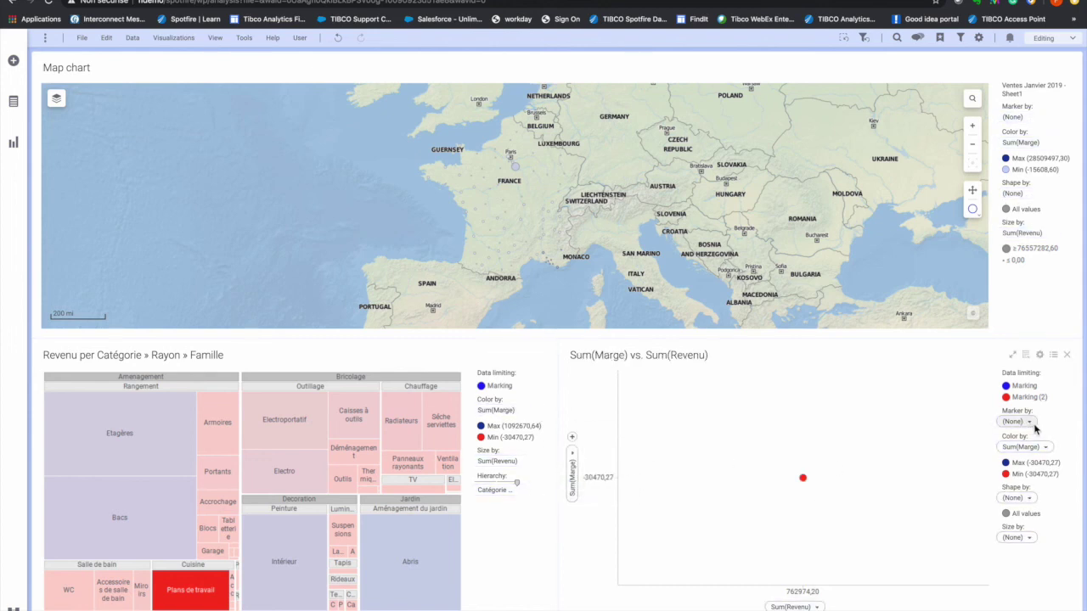
pyautogui.click(1029, 421)
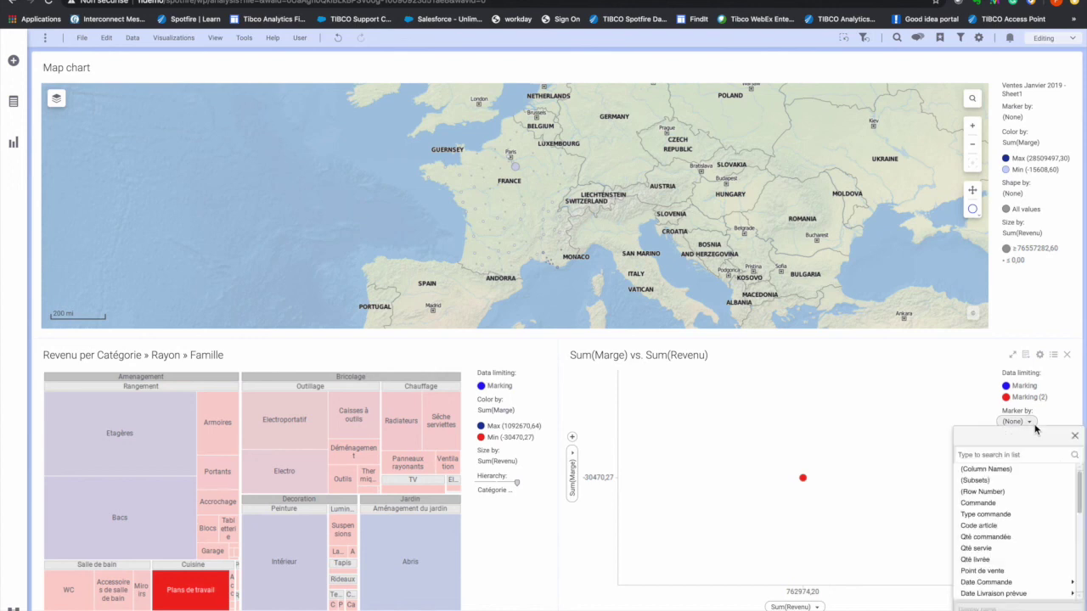
pyautogui.write('co')
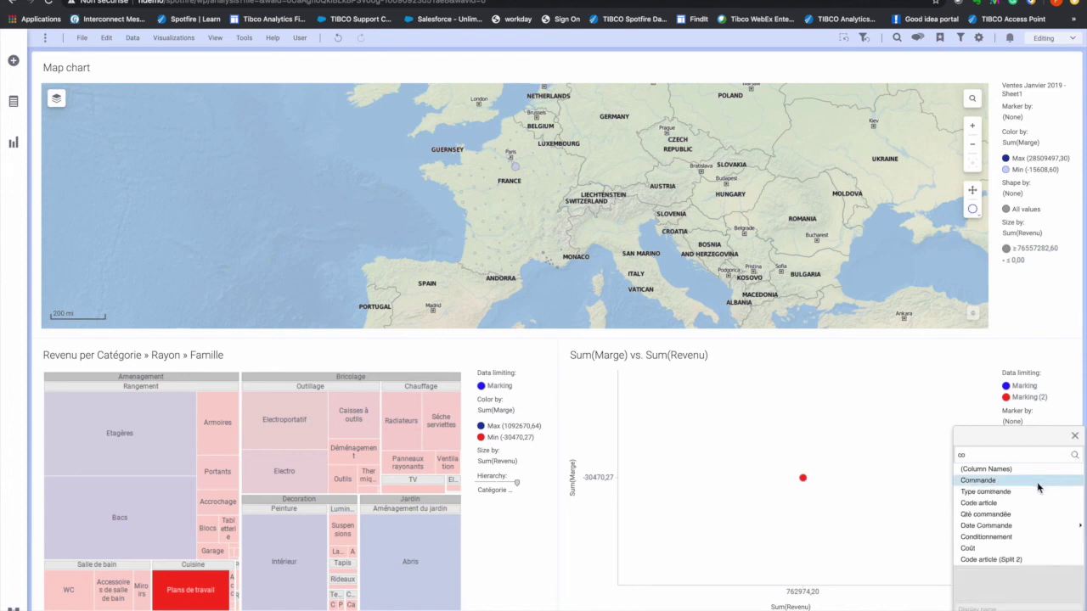
pyautogui.click(1018, 503)
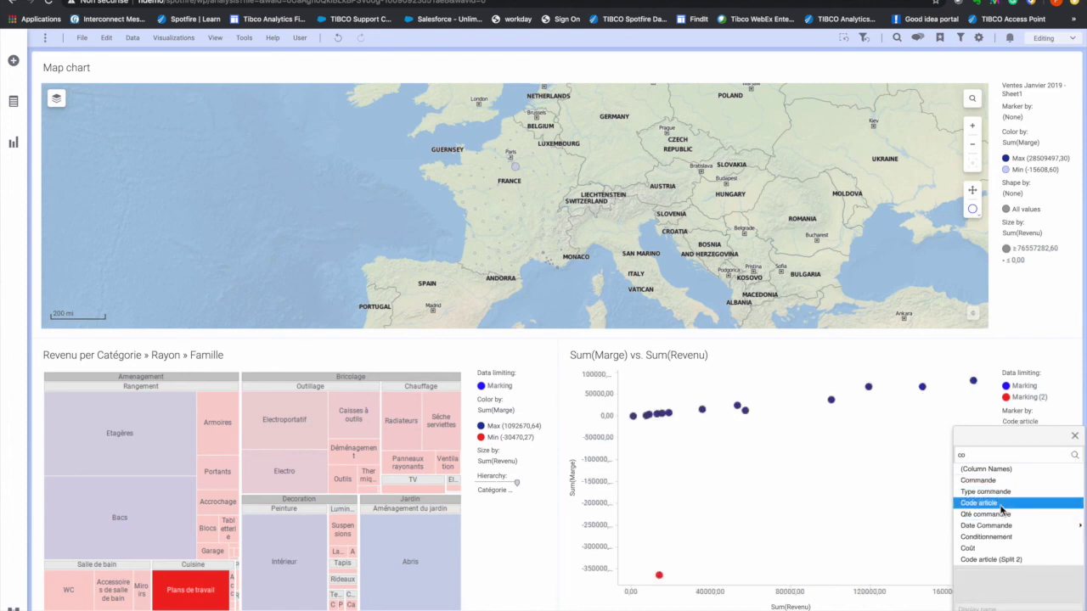
pyautogui.click(902, 459)
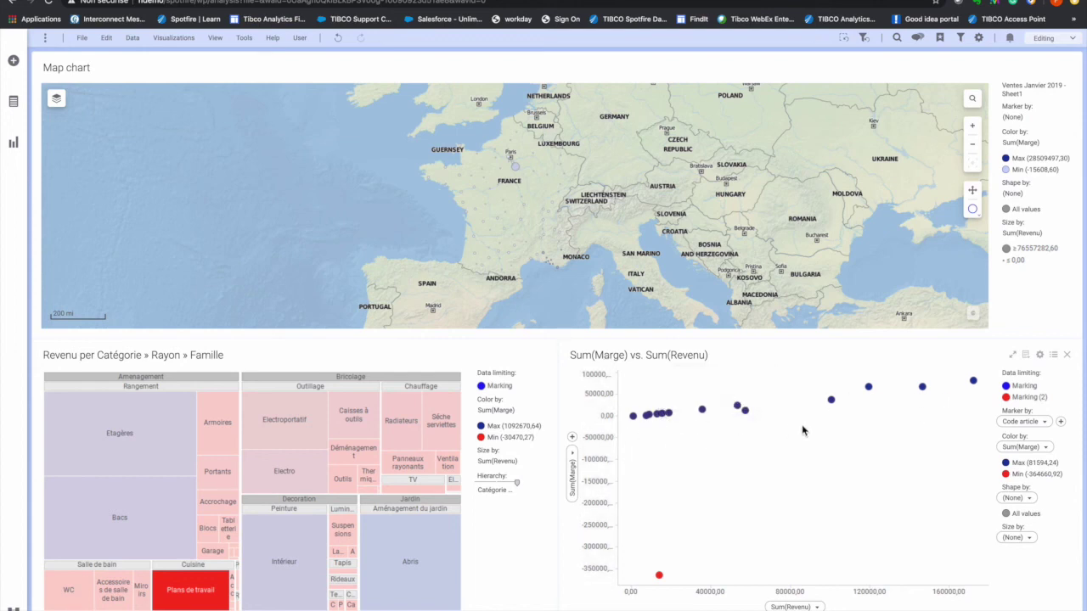
# Mark the scatter plot's lowest-margin article and create a details table from it.
pyautogui.moveTo(684, 552); pyautogui.dragTo(640, 605)
pyautogui.rightClick(702, 544)
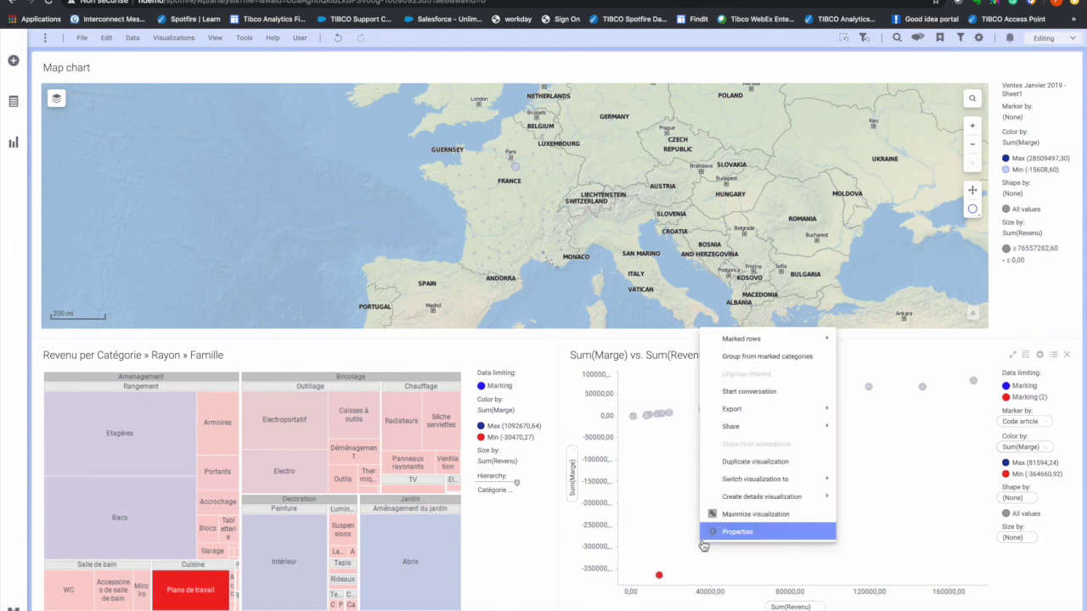
pyautogui.moveTo(753, 502)
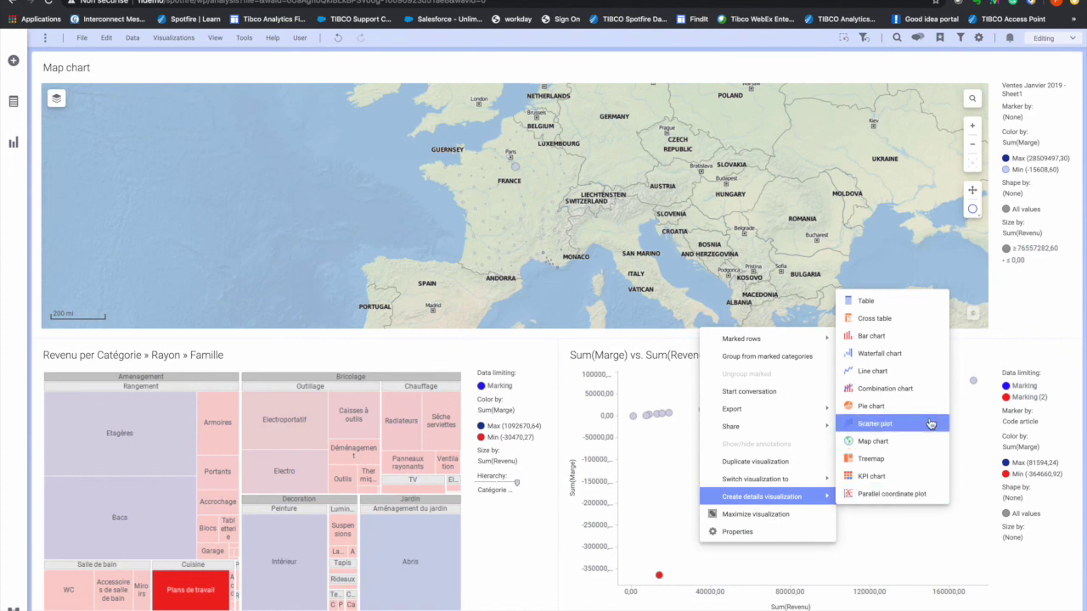
pyautogui.click(891, 301)
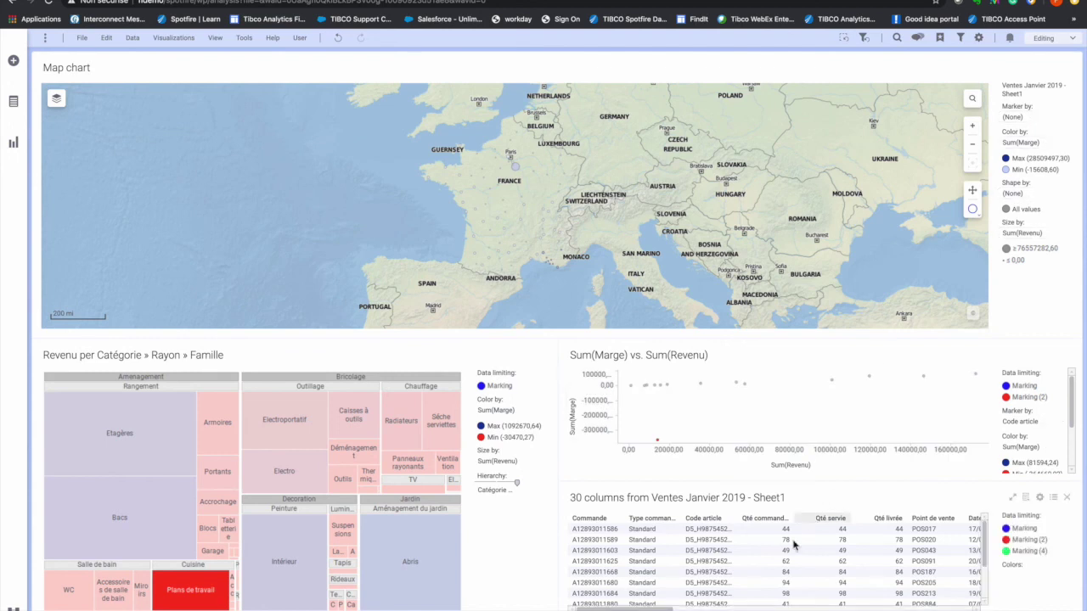
# Hide the legends of the details table and the scatter plot.
pyautogui.click(1053, 498)
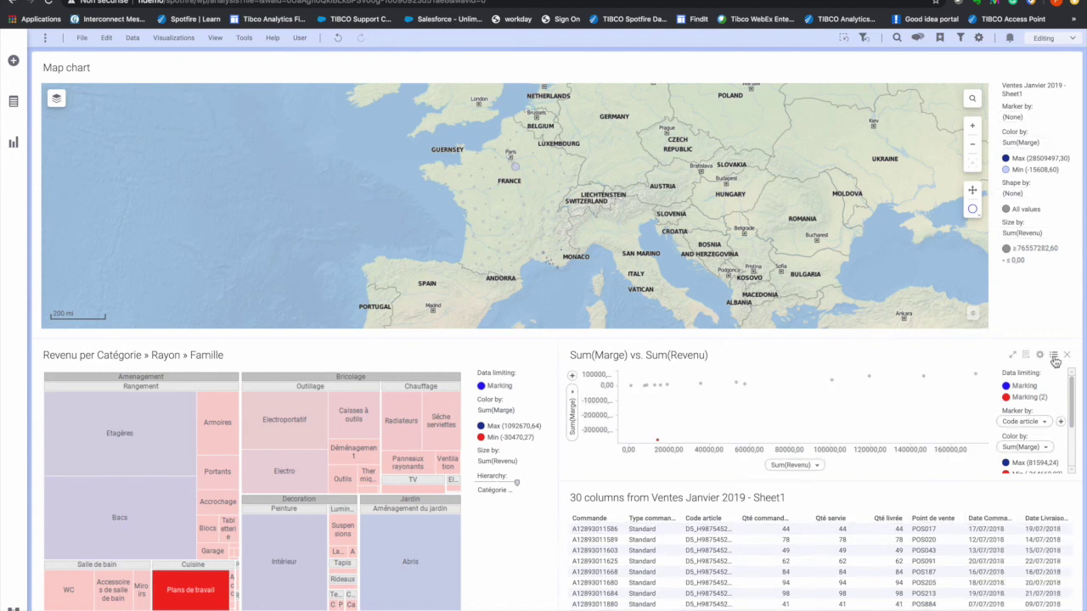
pyautogui.click(1052, 355)
# Limit the details table's columns to Prix d'achat entrepôt, Prix d'achat magasin and Prix de vente client.
pyautogui.rightClick(716, 565)
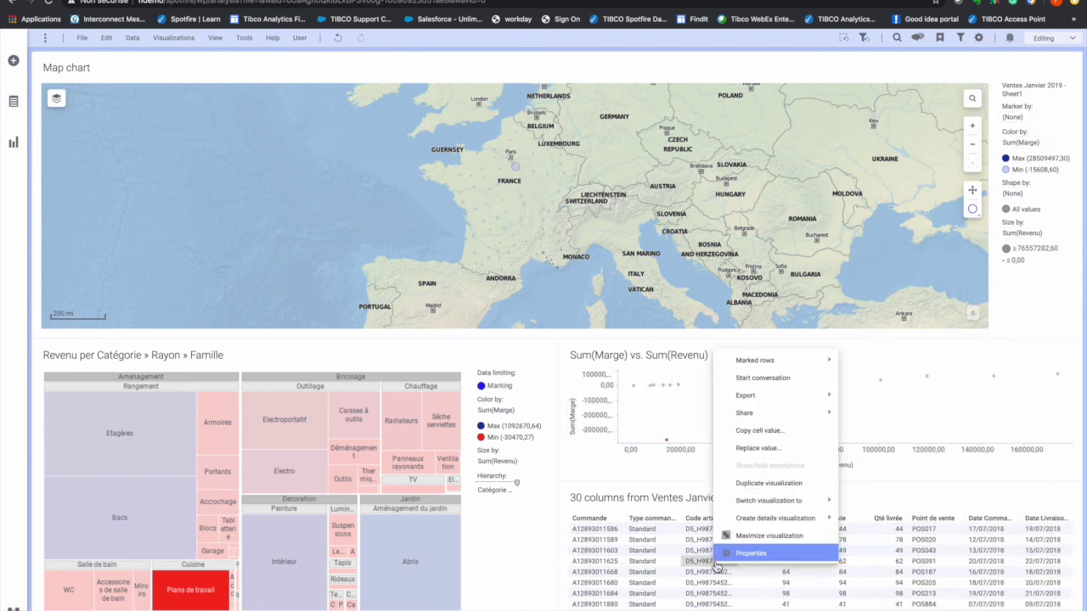
pyautogui.click(764, 553)
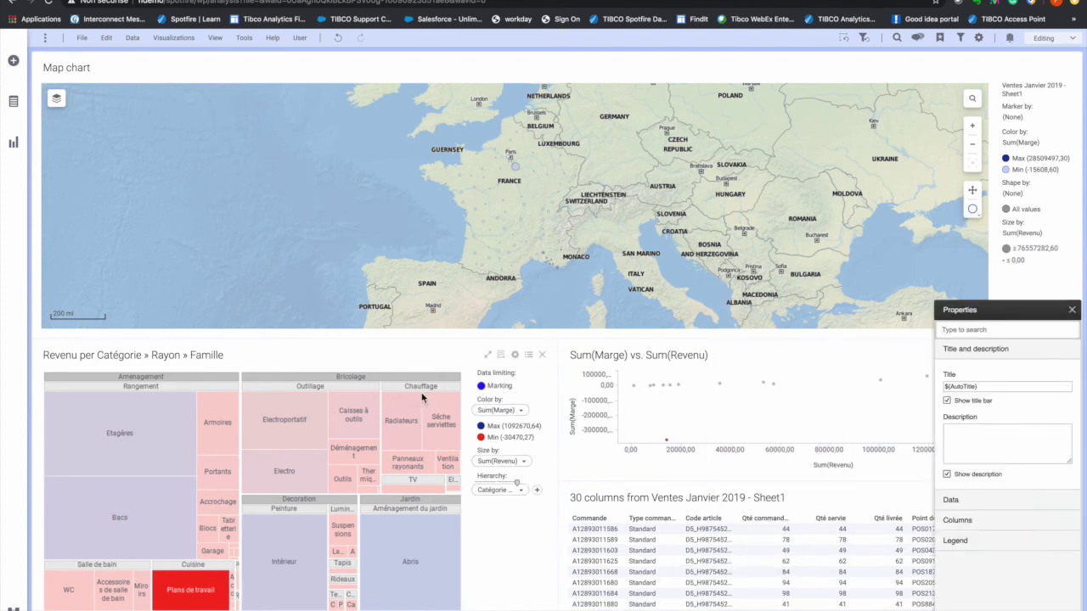
pyautogui.click(965, 520)
pyautogui.click(970, 418)
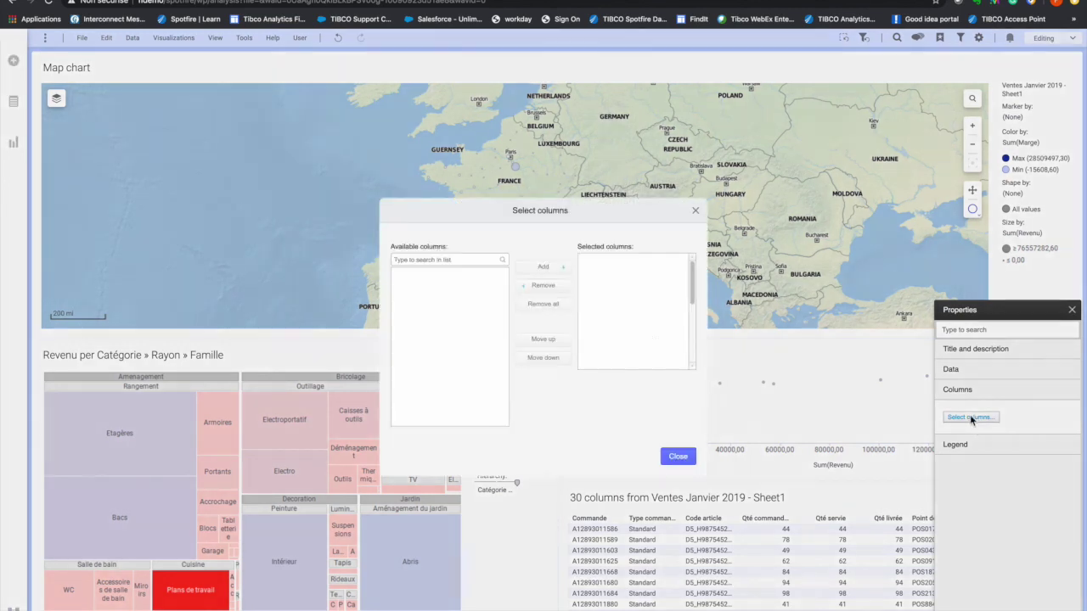
pyautogui.moveTo(694, 291); pyautogui.dragTo(692, 333)
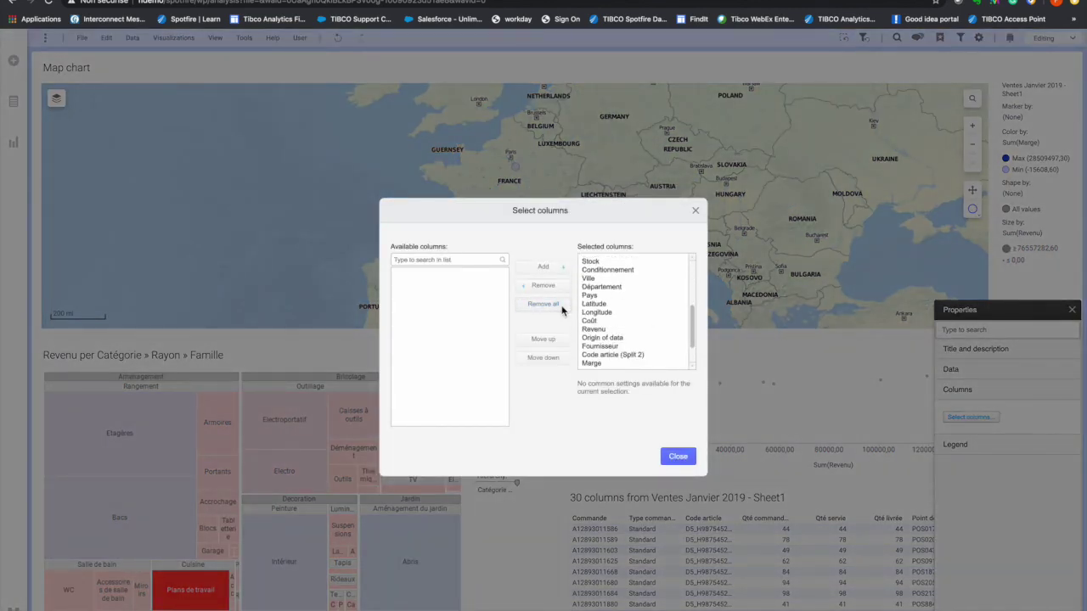
pyautogui.click(543, 304)
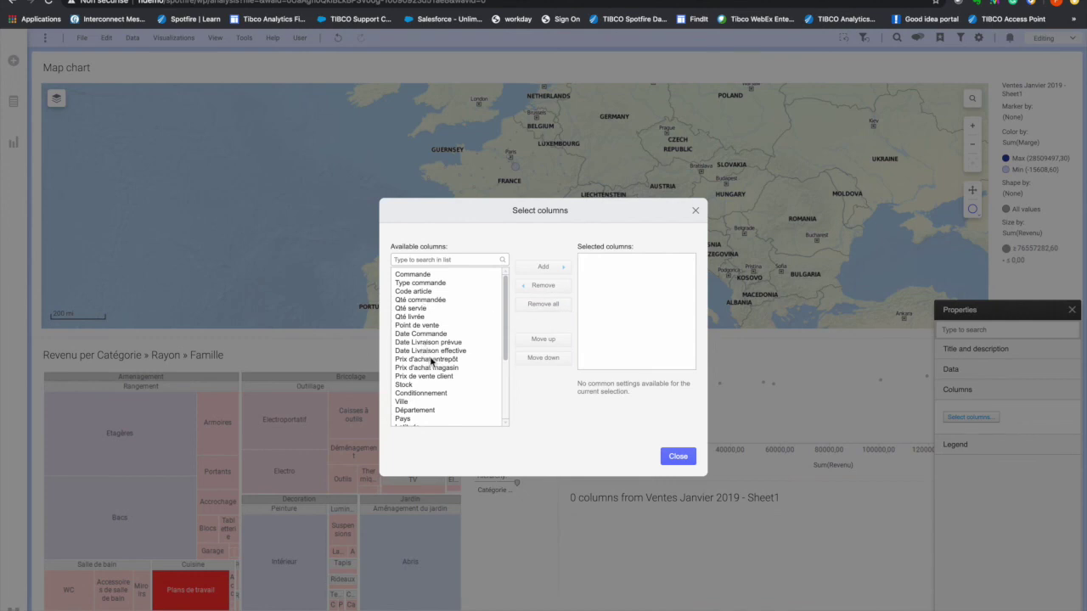
pyautogui.moveTo(423, 360); pyautogui.dragTo(422, 376)
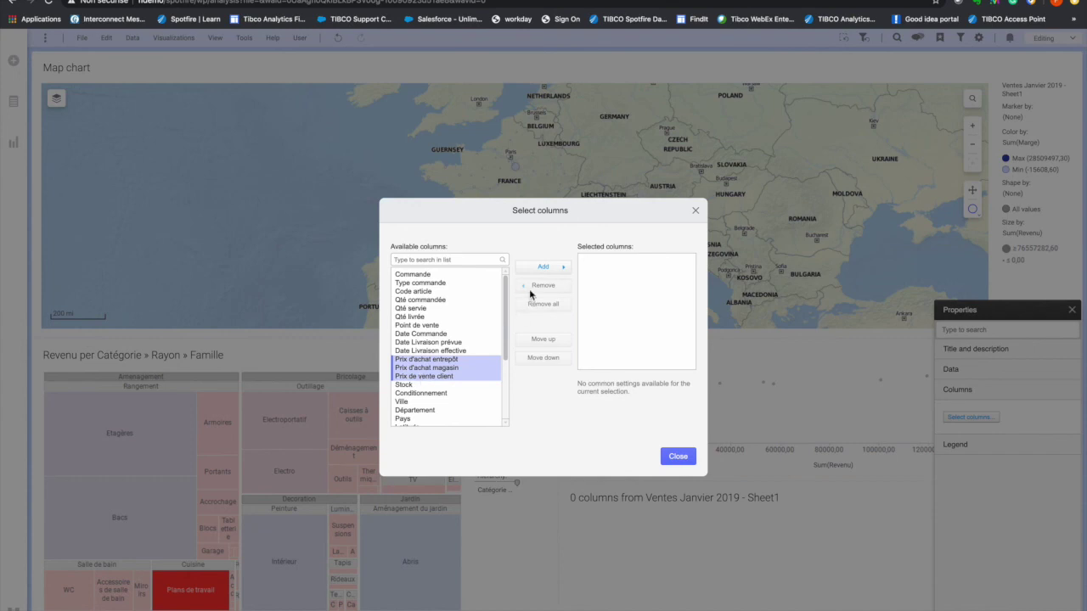
pyautogui.moveTo(618, 293); pyautogui.dragTo(594, 294)
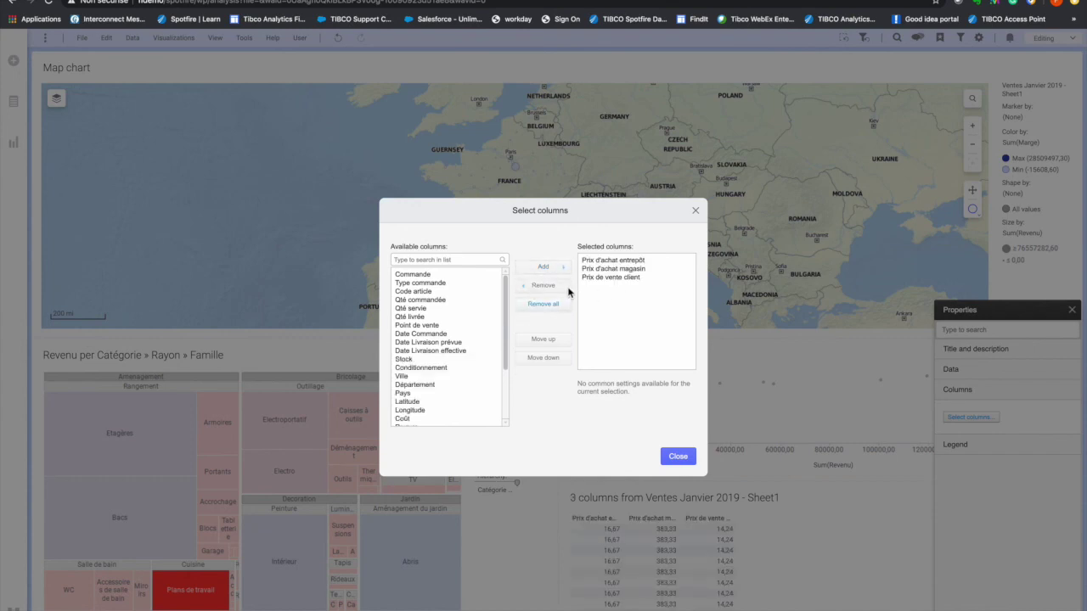
pyautogui.click(677, 456)
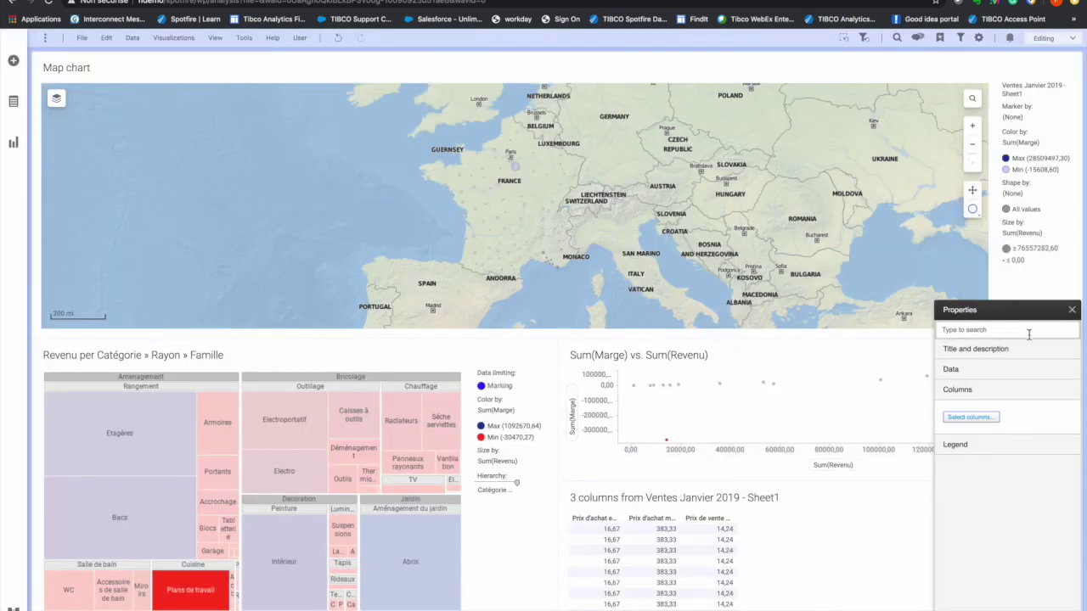
pyautogui.click(1071, 310)
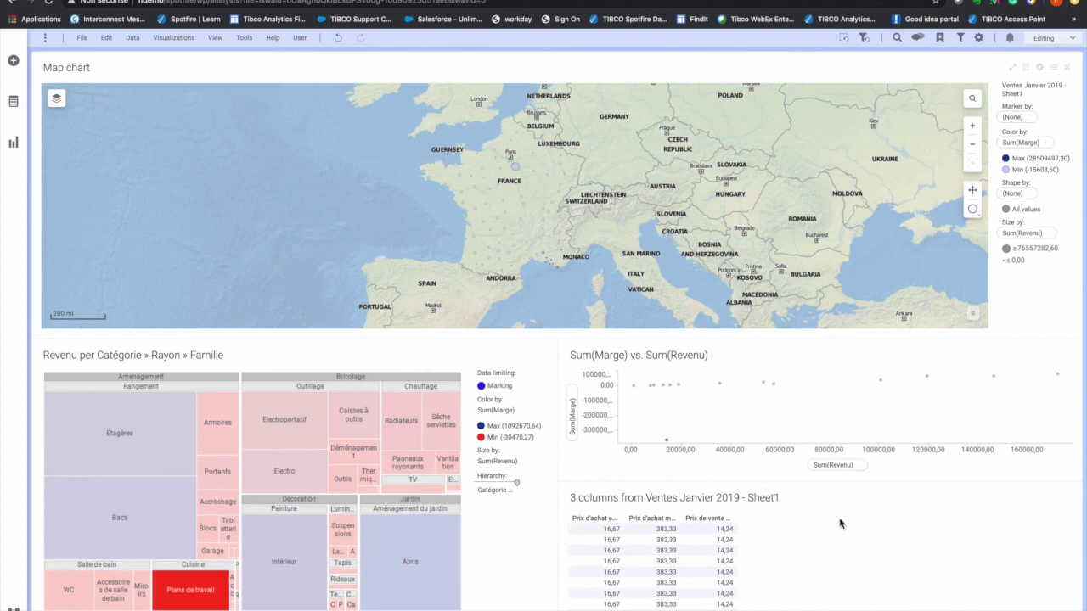
# Convert the details table into a cross table.
pyautogui.rightClick(782, 540)
pyautogui.moveTo(836, 474)
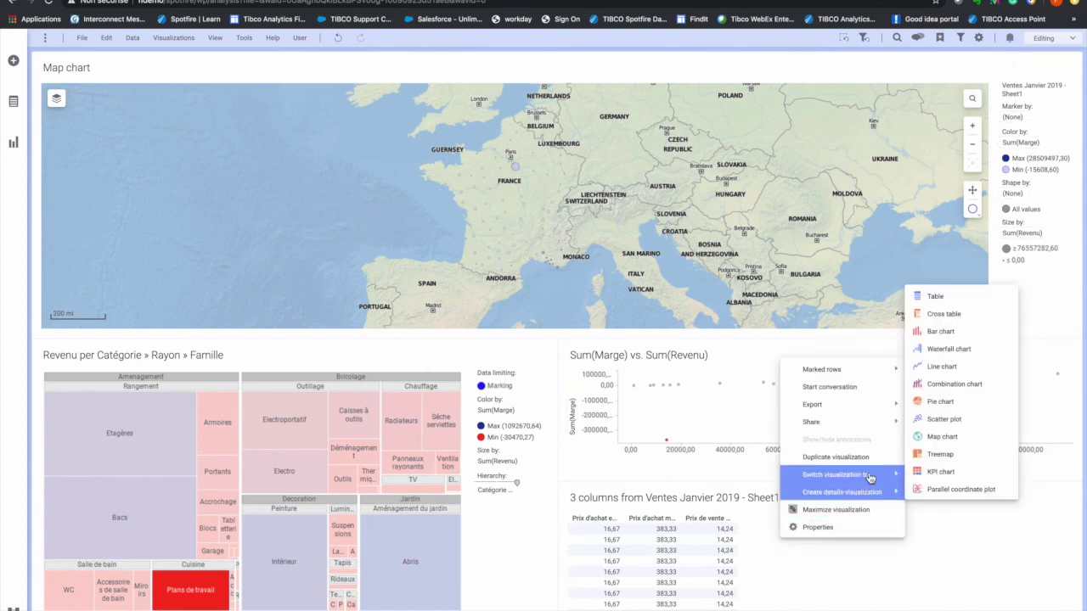
pyautogui.click(967, 297)
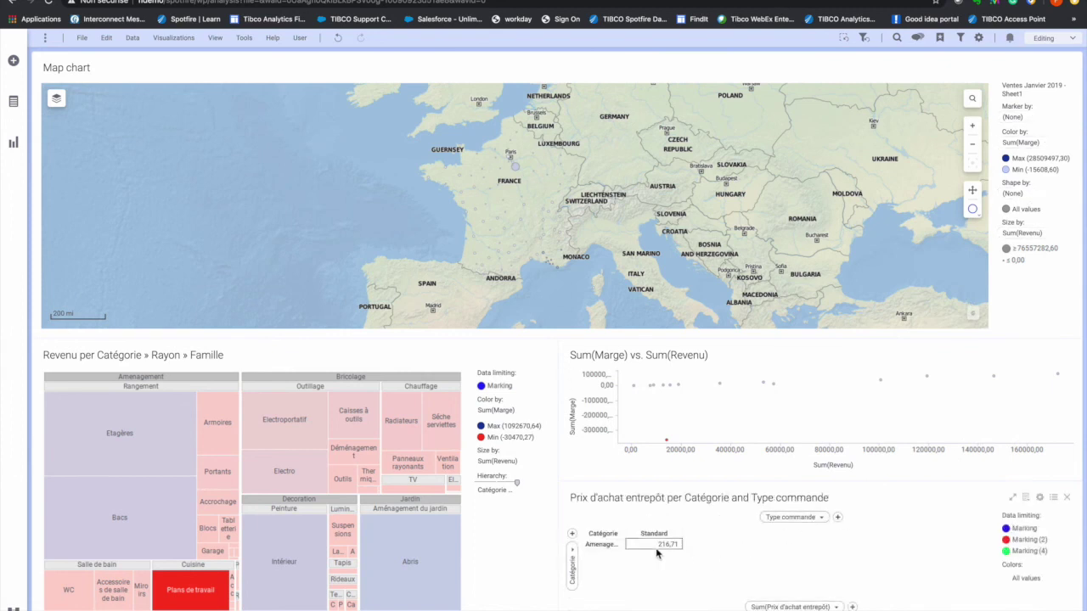
# Remove Type commande from the cross table's horizontal axis and break its rows down by Catégorie » Rayon » Famille to the Famille level.
pyautogui.moveTo(785, 517); pyautogui.dragTo(825, 564)
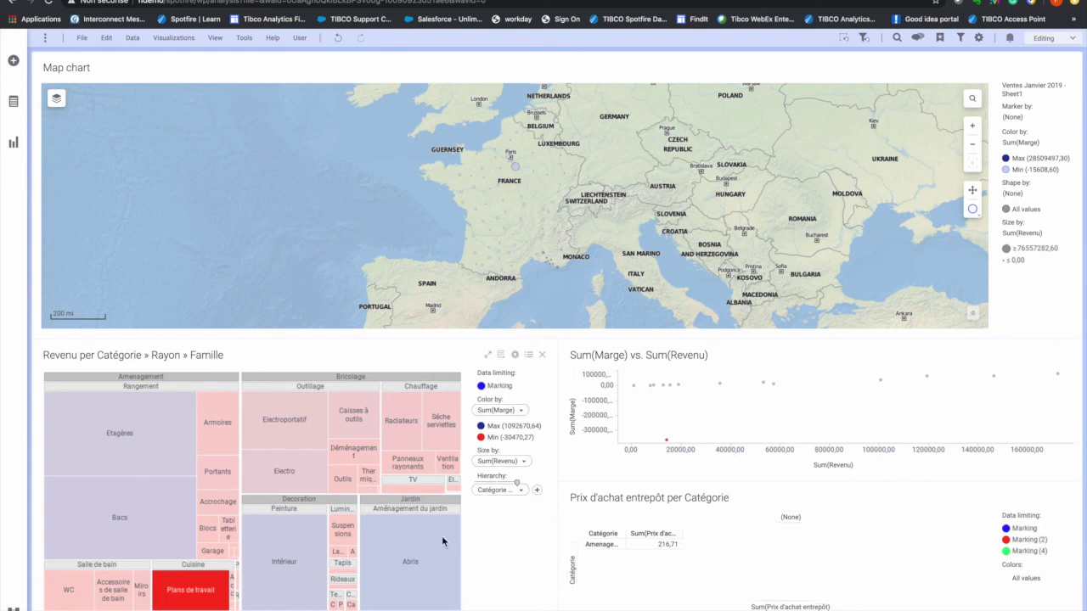
pyautogui.moveTo(496, 490); pyautogui.dragTo(573, 571)
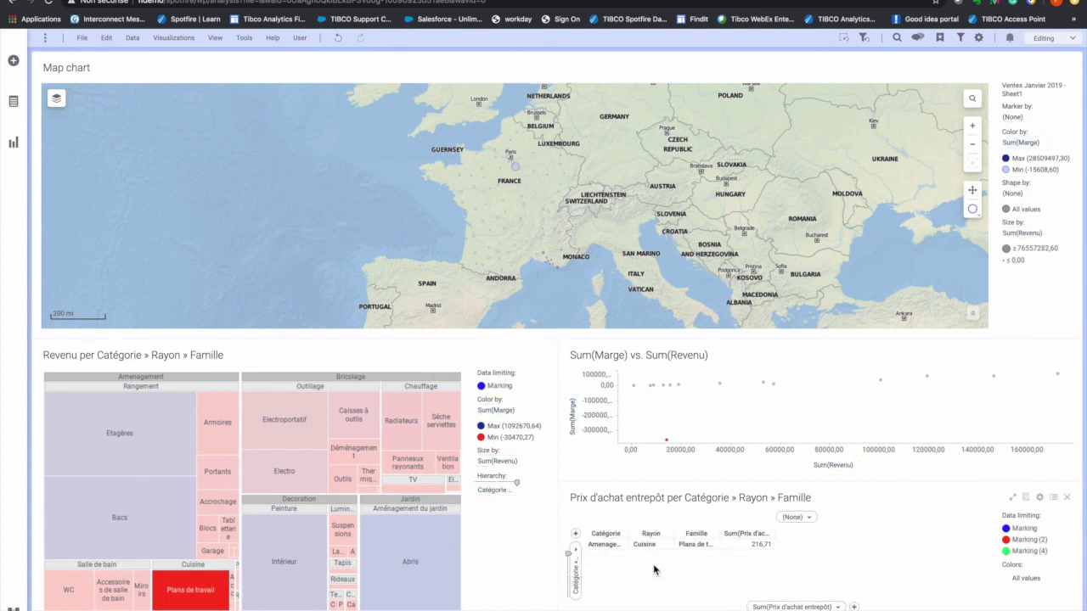
pyautogui.moveTo(572, 561)
pyautogui.mouseDown()
pyautogui.moveTo(569, 596)
pyautogui.moveTo(571, 552)
pyautogui.mouseUp()
# Use Prix d'achat entrepôt, Prix d'achat magasin and Prix de vente client as the cross table's values, and widen the treemap.
pyautogui.click(791, 606)
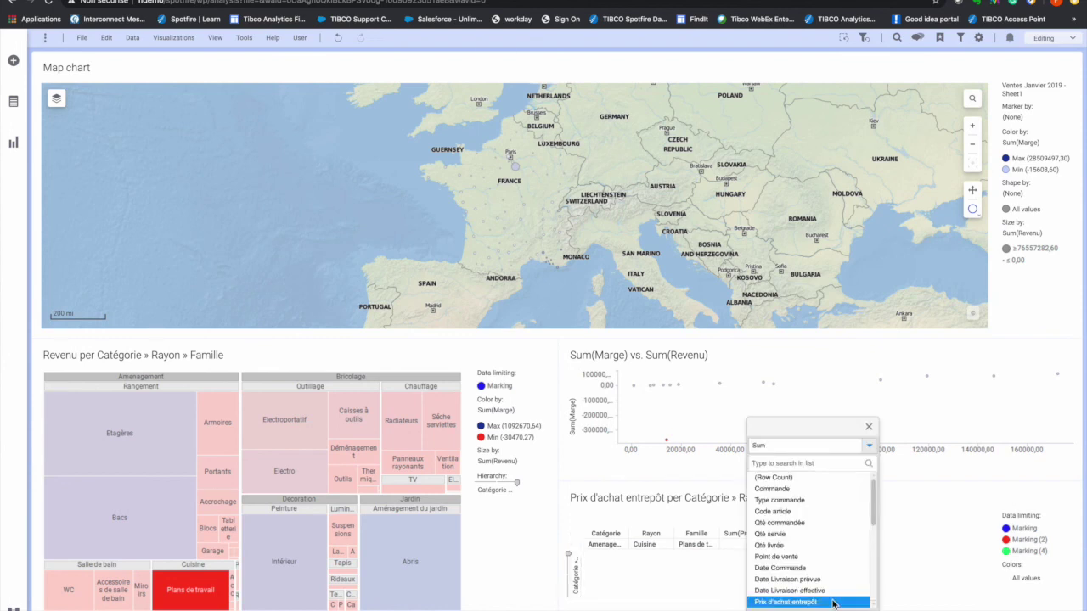
pyautogui.click(13, 107)
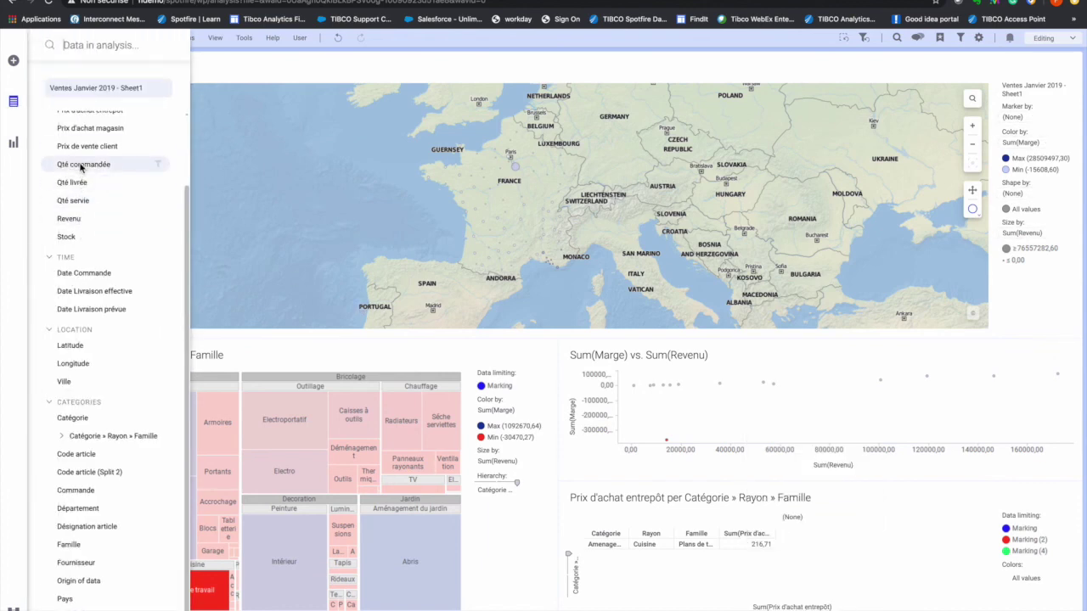
pyautogui.scroll(2, 81, 167)
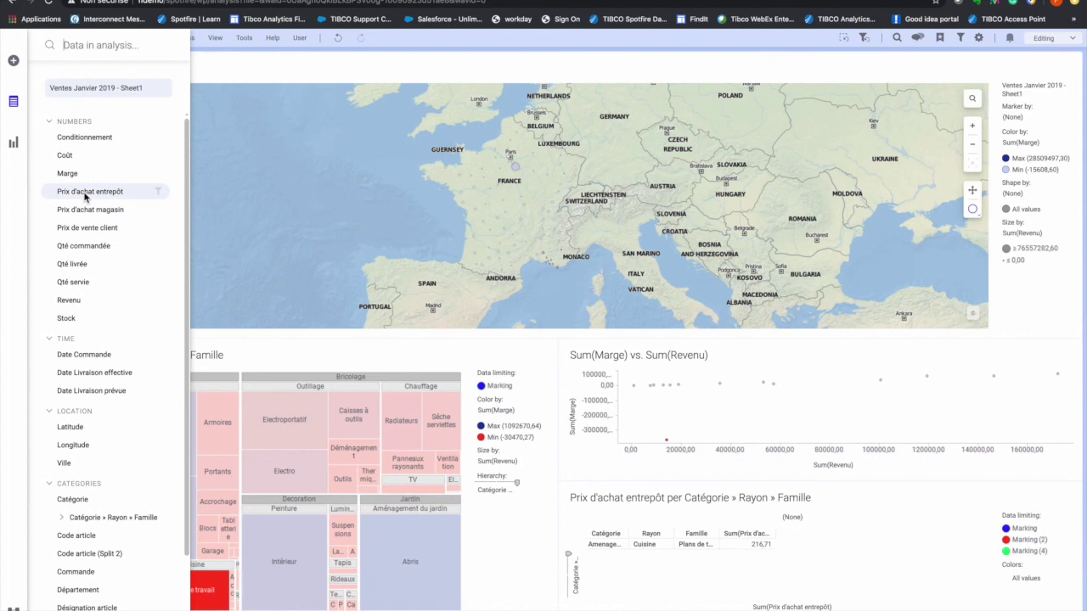
pyautogui.click(85, 193)
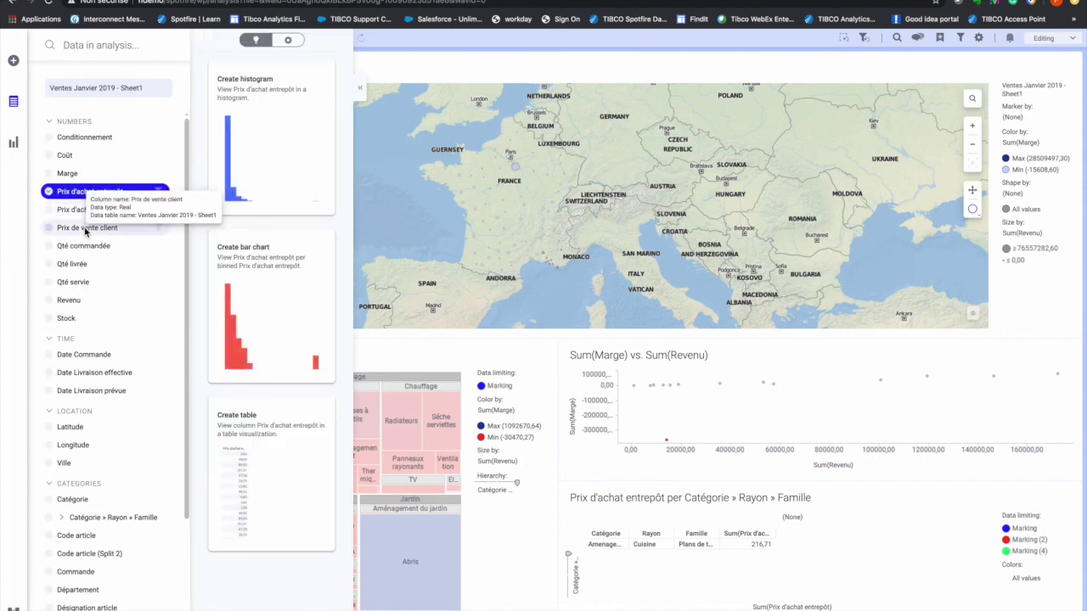
pyautogui.keyDown('shift'); pyautogui.click(85, 227); pyautogui.keyUp('shift')
pyautogui.moveTo(93, 212); pyautogui.dragTo(845, 606)
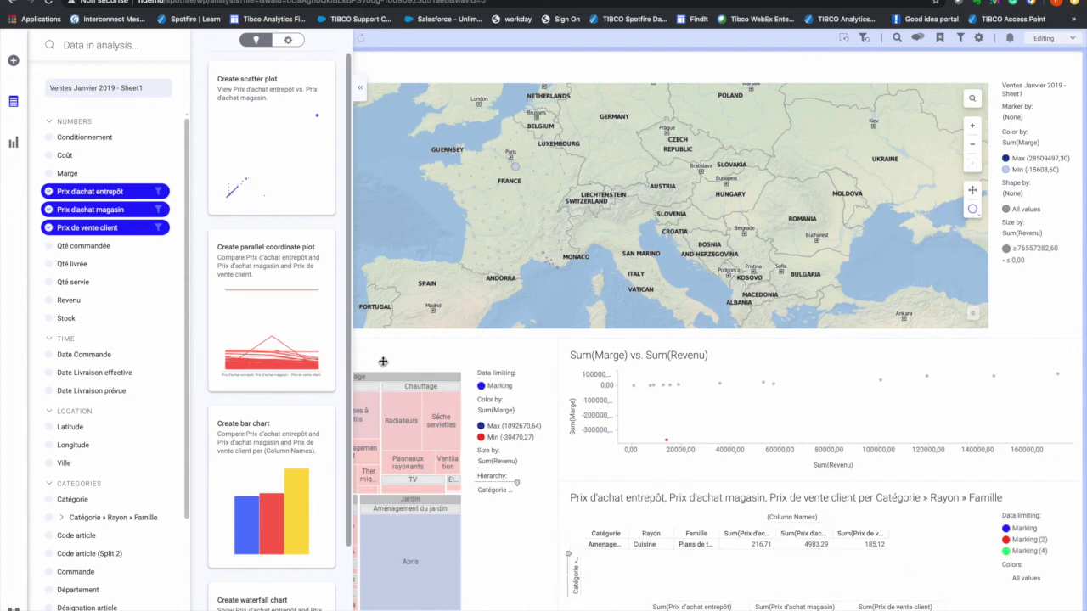
pyautogui.click(908, 566)
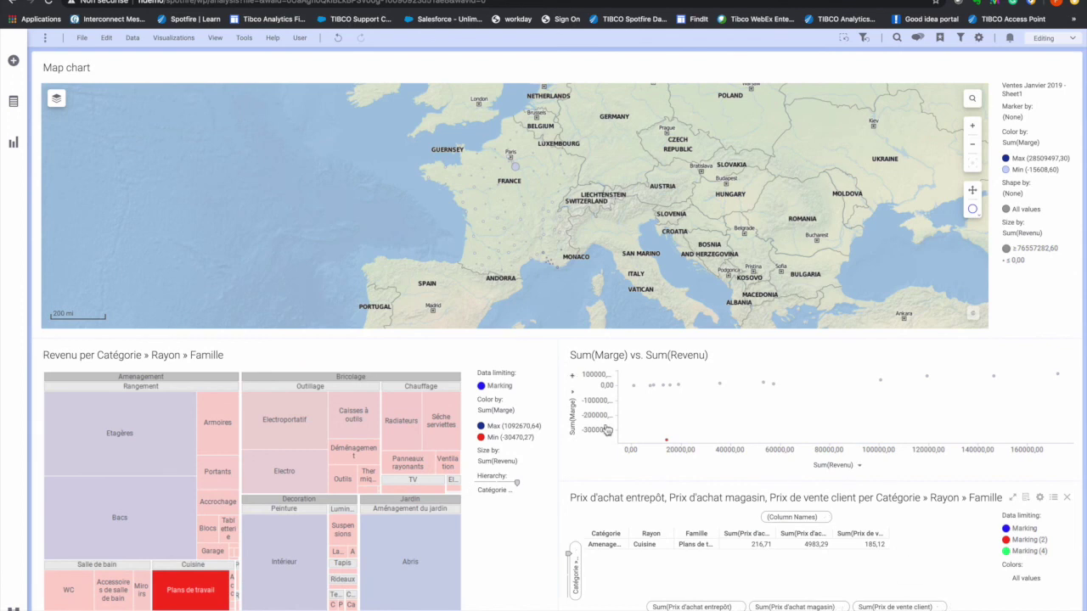
pyautogui.moveTo(558, 463); pyautogui.dragTo(648, 461)
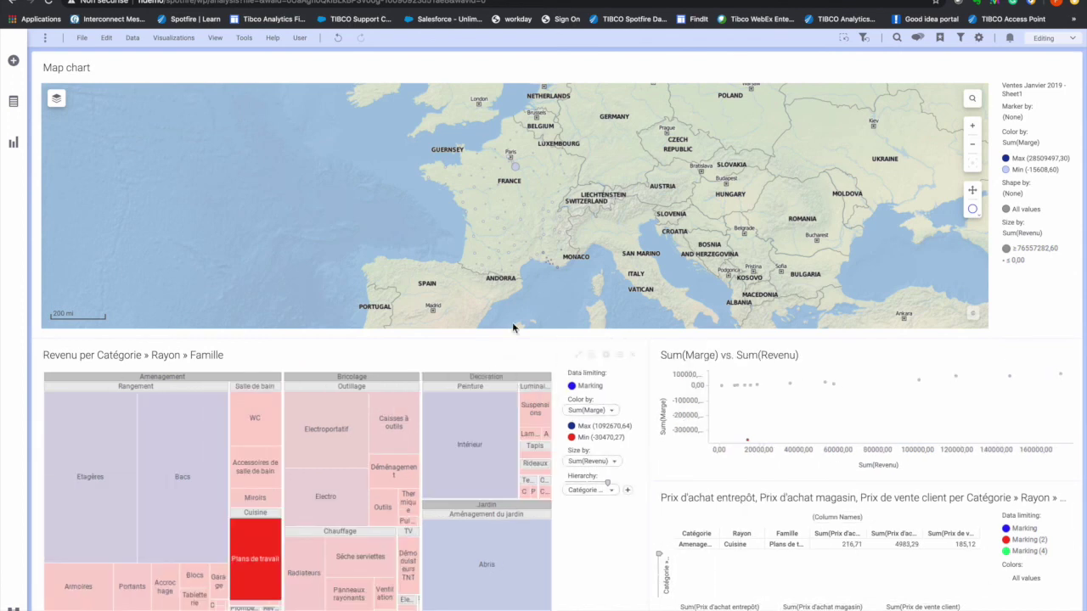
# Drill down by marking the stores on France's western coast, Plans de travail in the treemap and its lowest-margin article in the scatter plot.
pyautogui.click(405, 188)
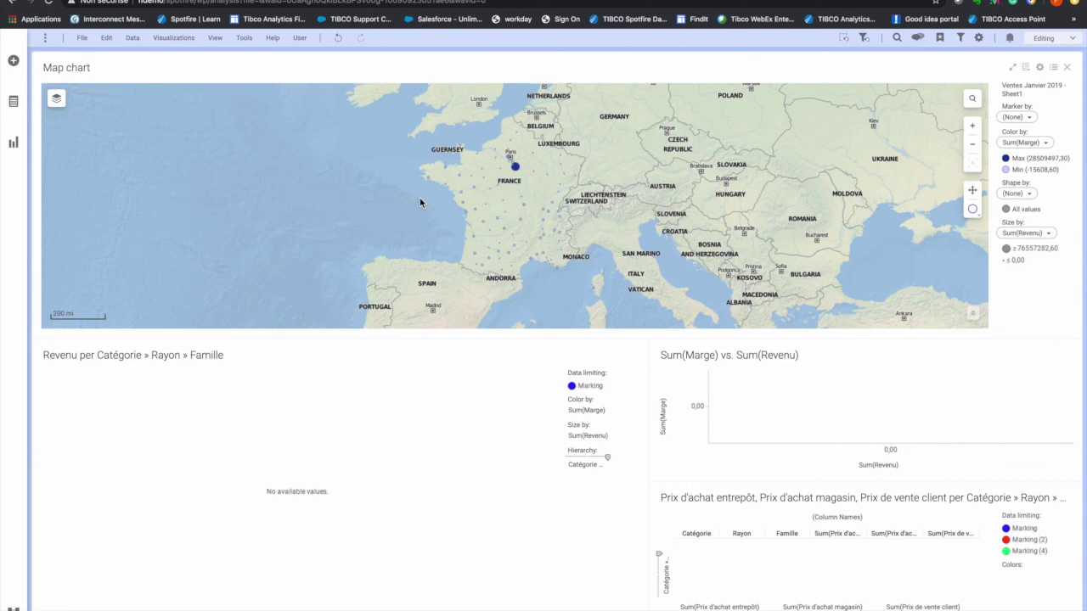
pyautogui.moveTo(443, 193); pyautogui.dragTo(474, 206)
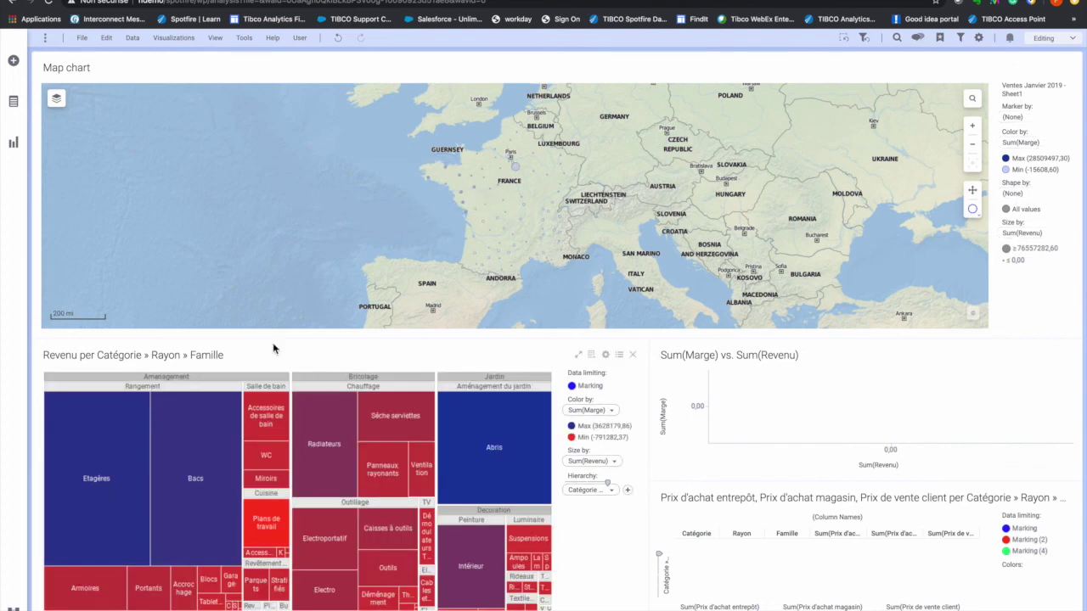
pyautogui.click(273, 526)
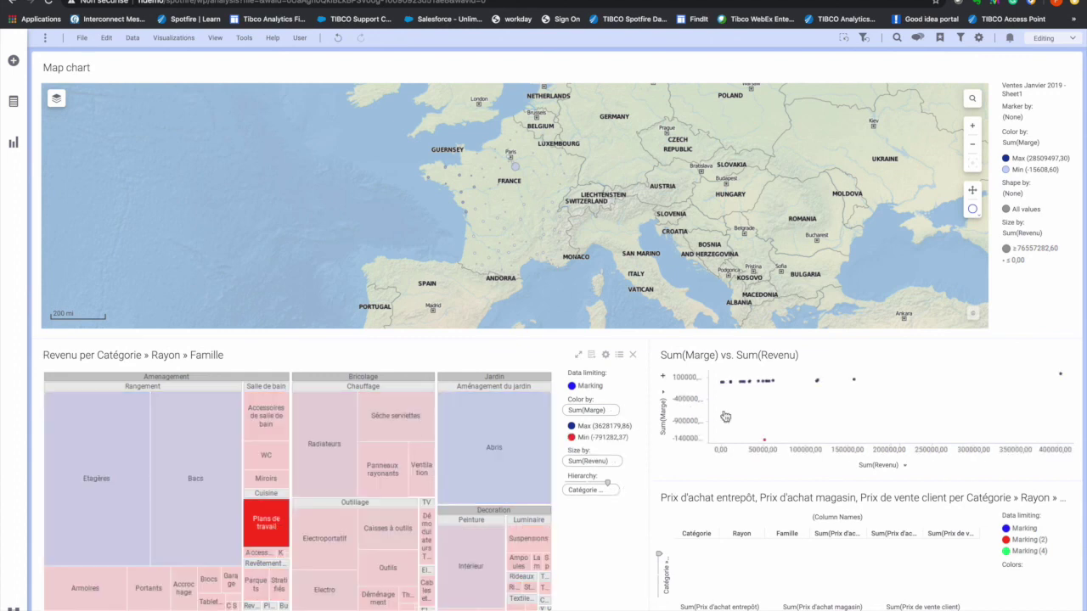
pyautogui.moveTo(801, 430); pyautogui.dragTo(744, 460)
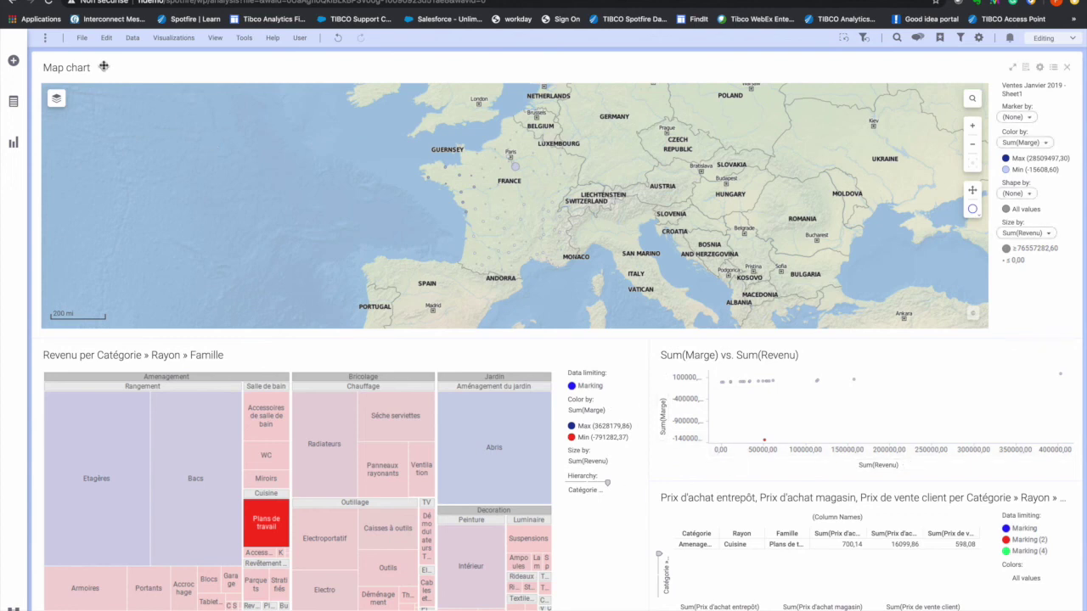
# Save the analysis to the library as Point de Ventes, replacing the existing file of that name.
pyautogui.click(84, 40)
pyautogui.click(100, 75)
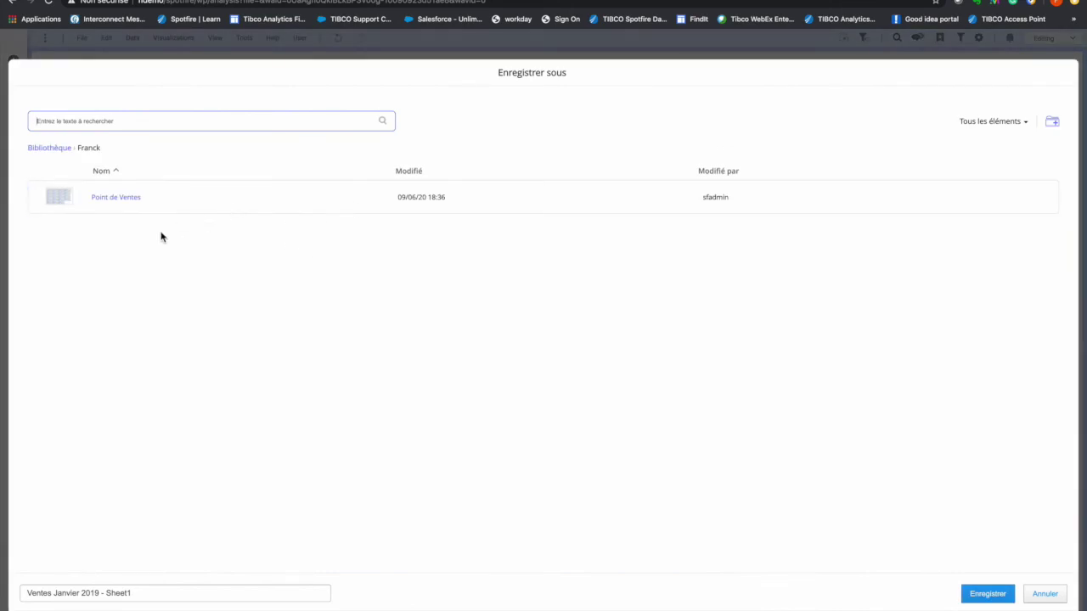
pyautogui.click(146, 208)
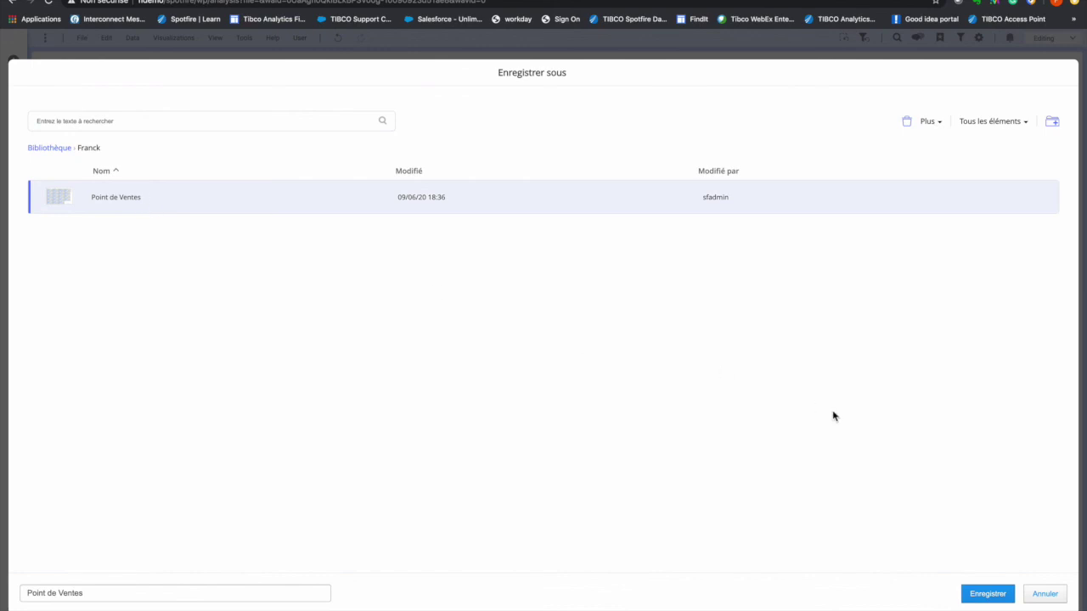
pyautogui.click(987, 593)
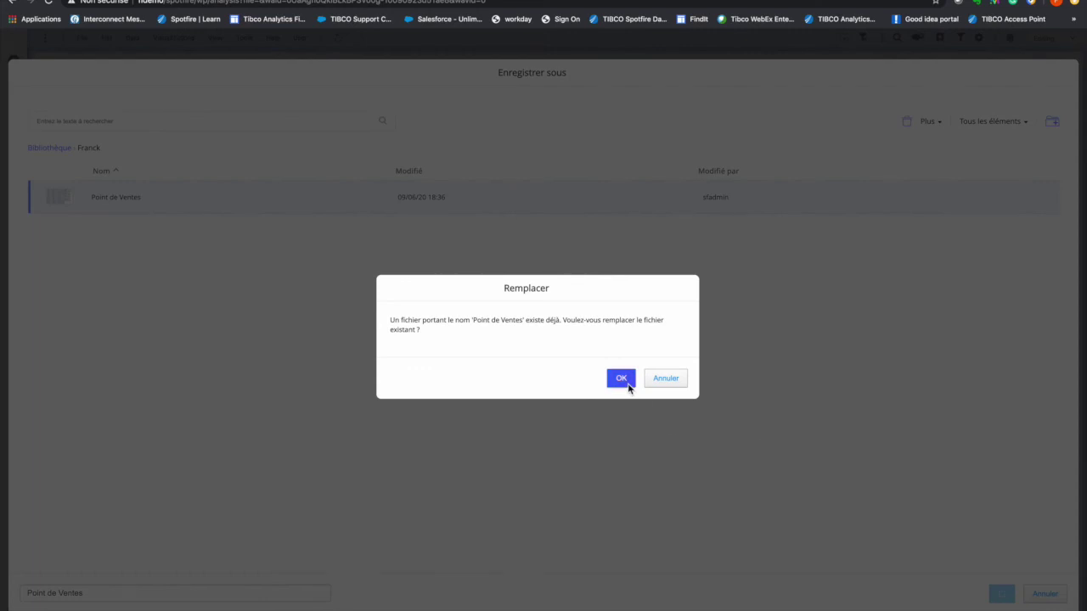
pyautogui.click(625, 379)
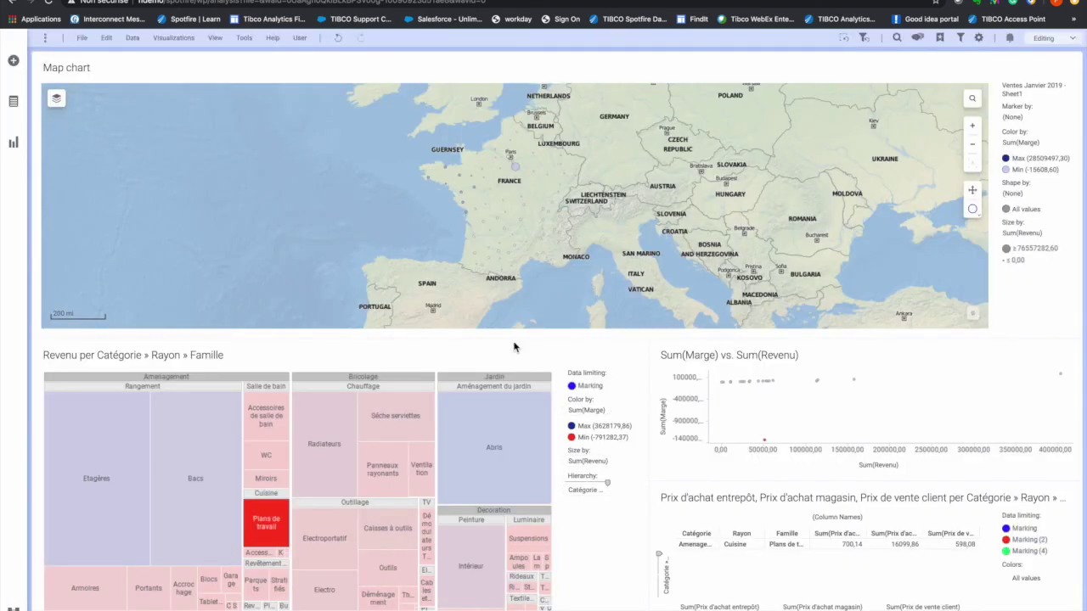